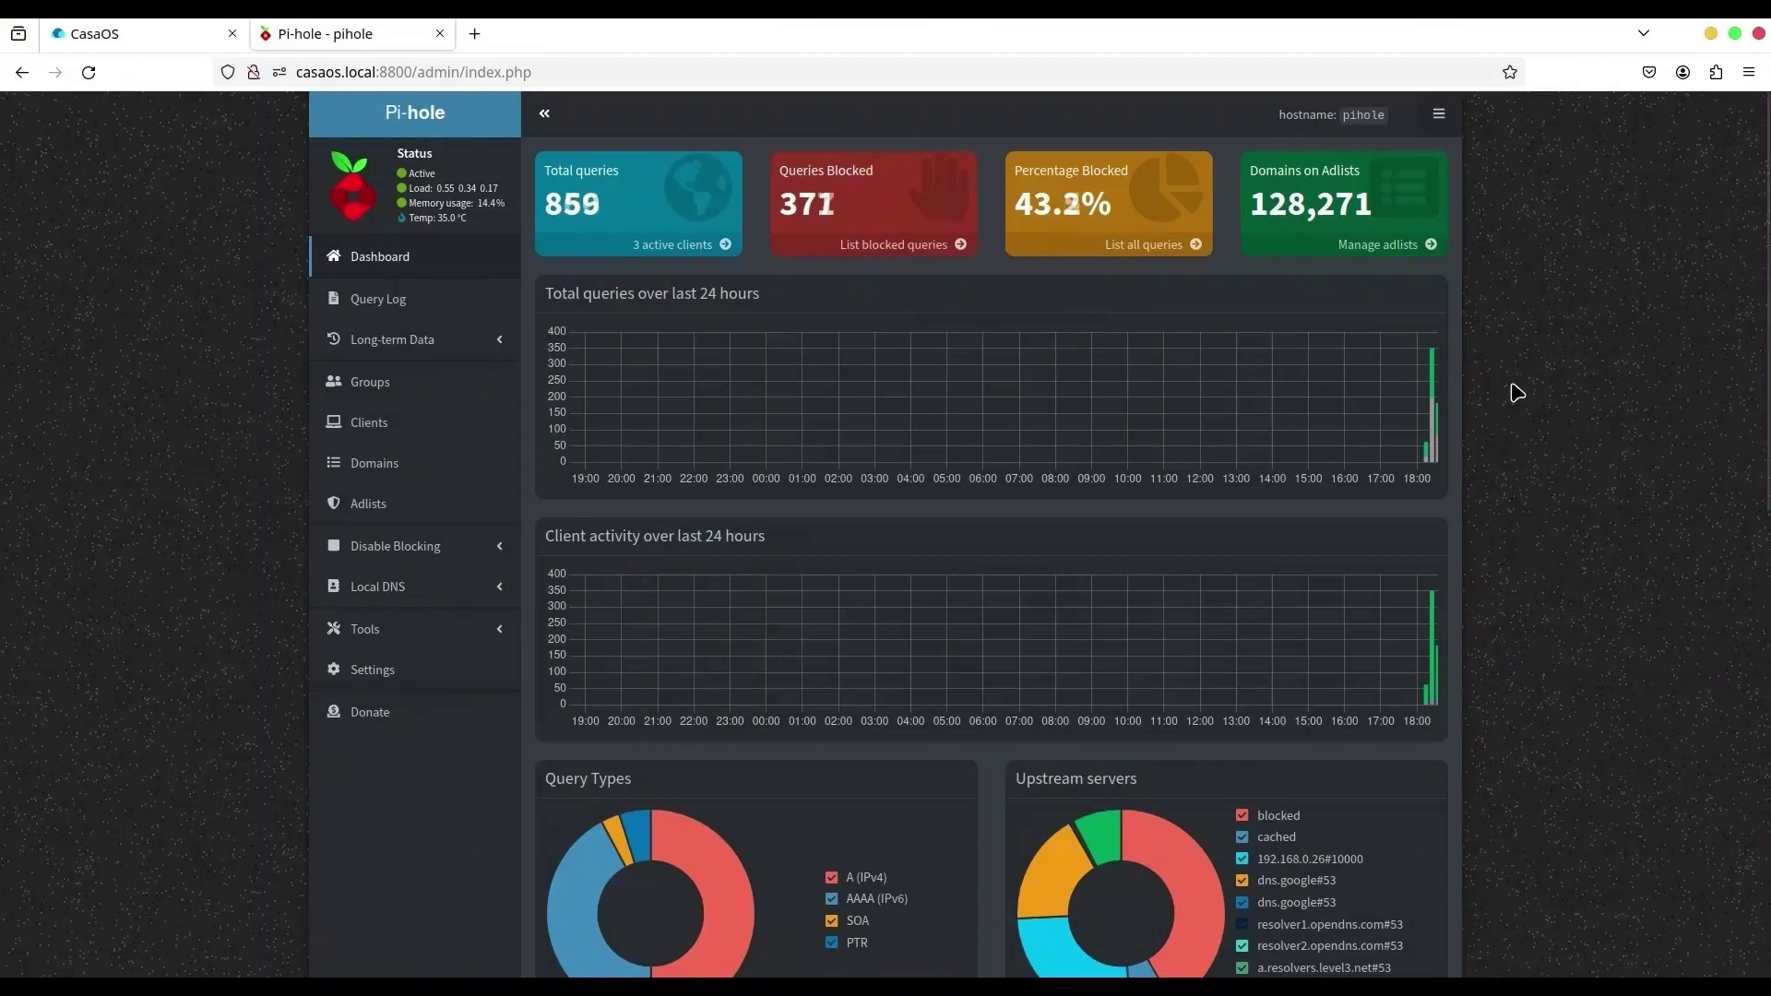
- Restart the DNS resolver from the Pi-hole system settings and confirm the restart
left_click(382, 678)
left_click(632, 177)
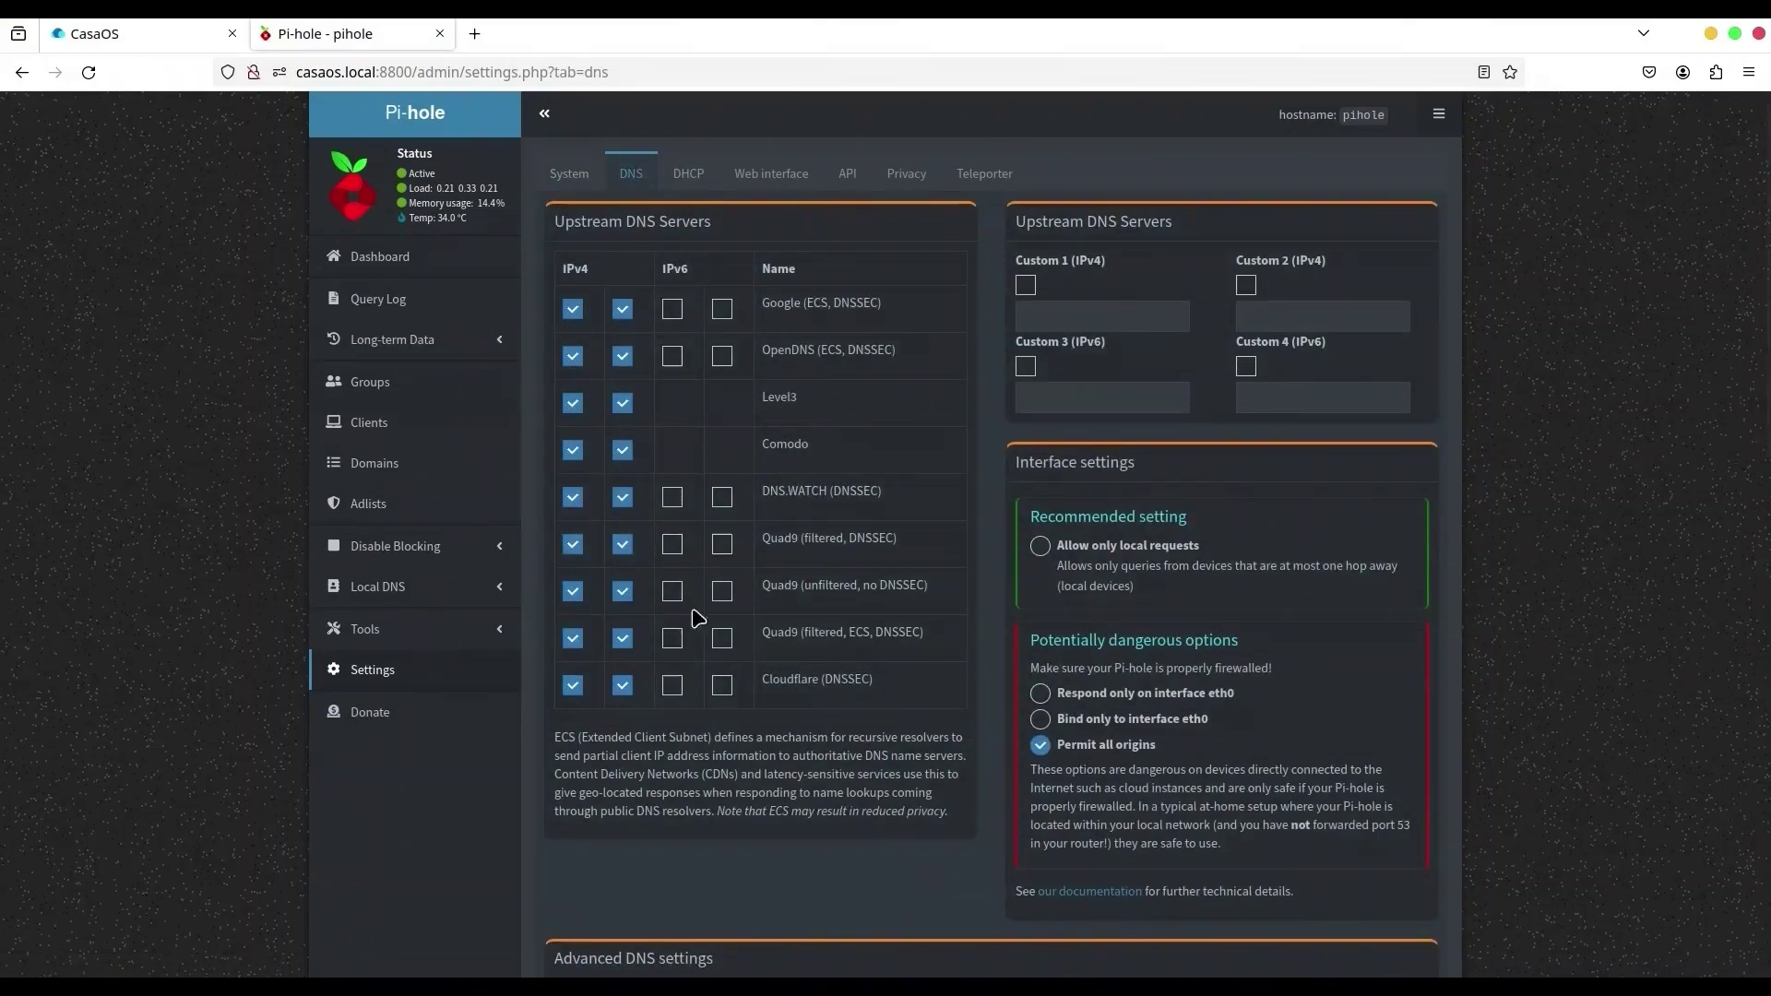
left_click(569, 175)
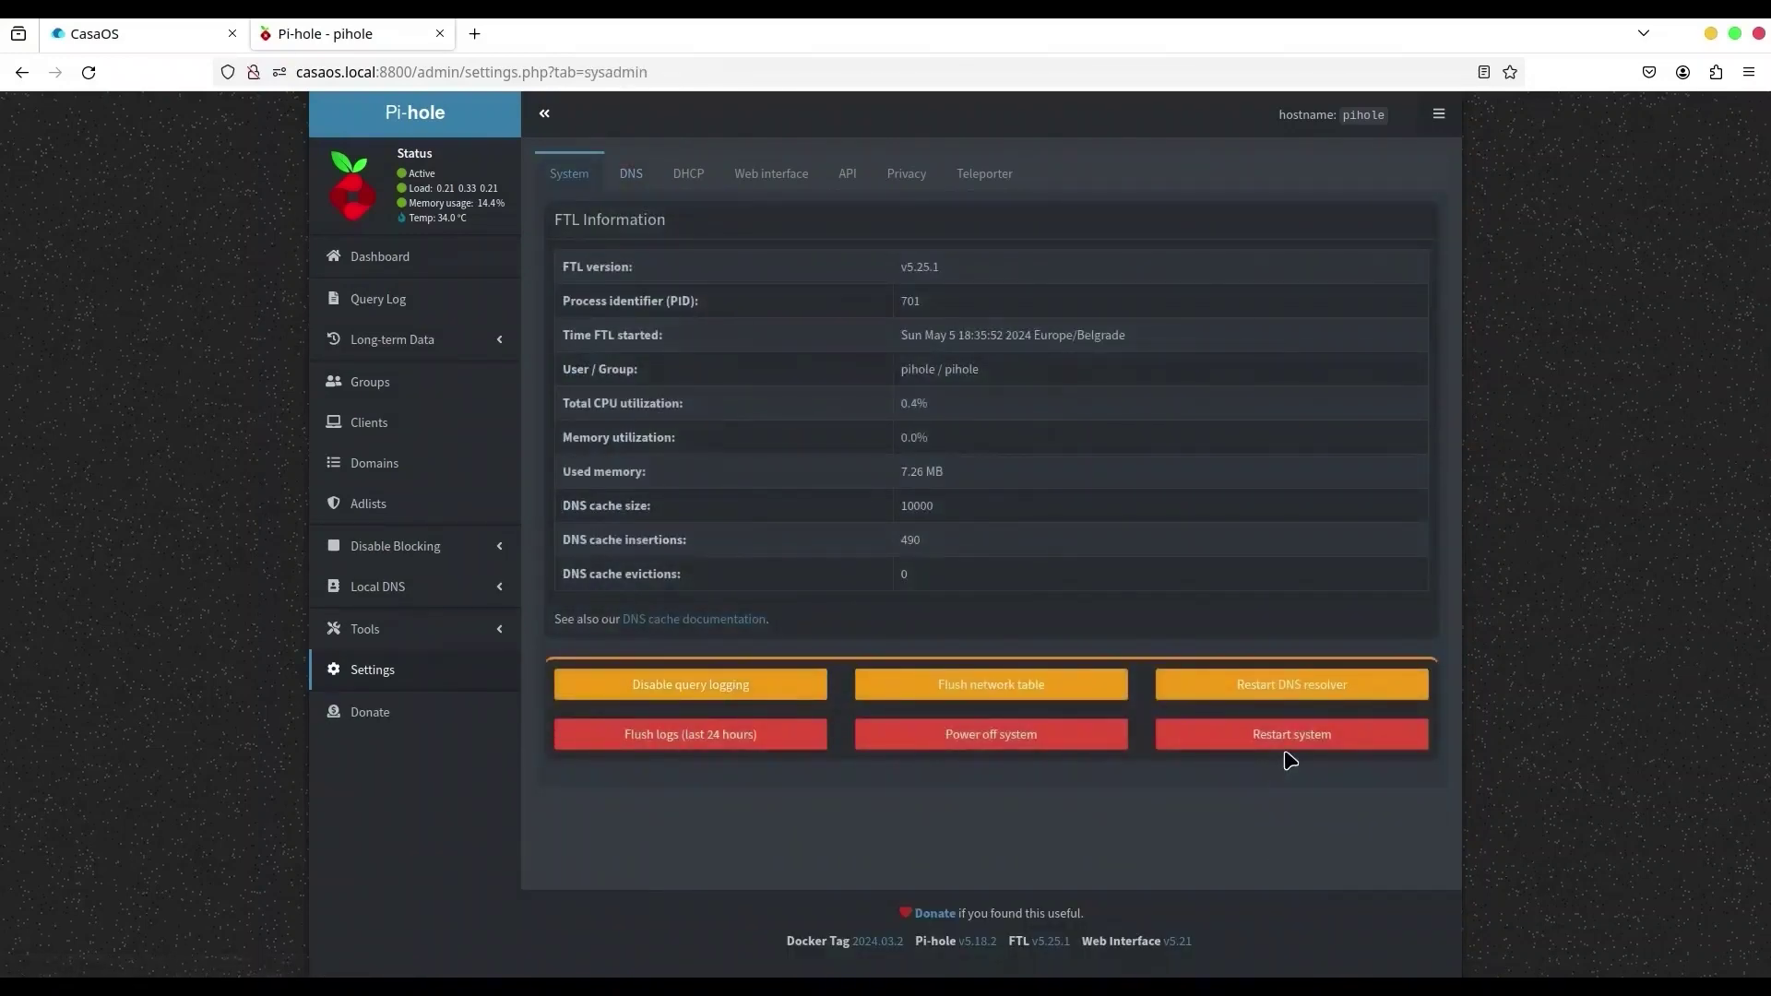
left_click(1296, 693)
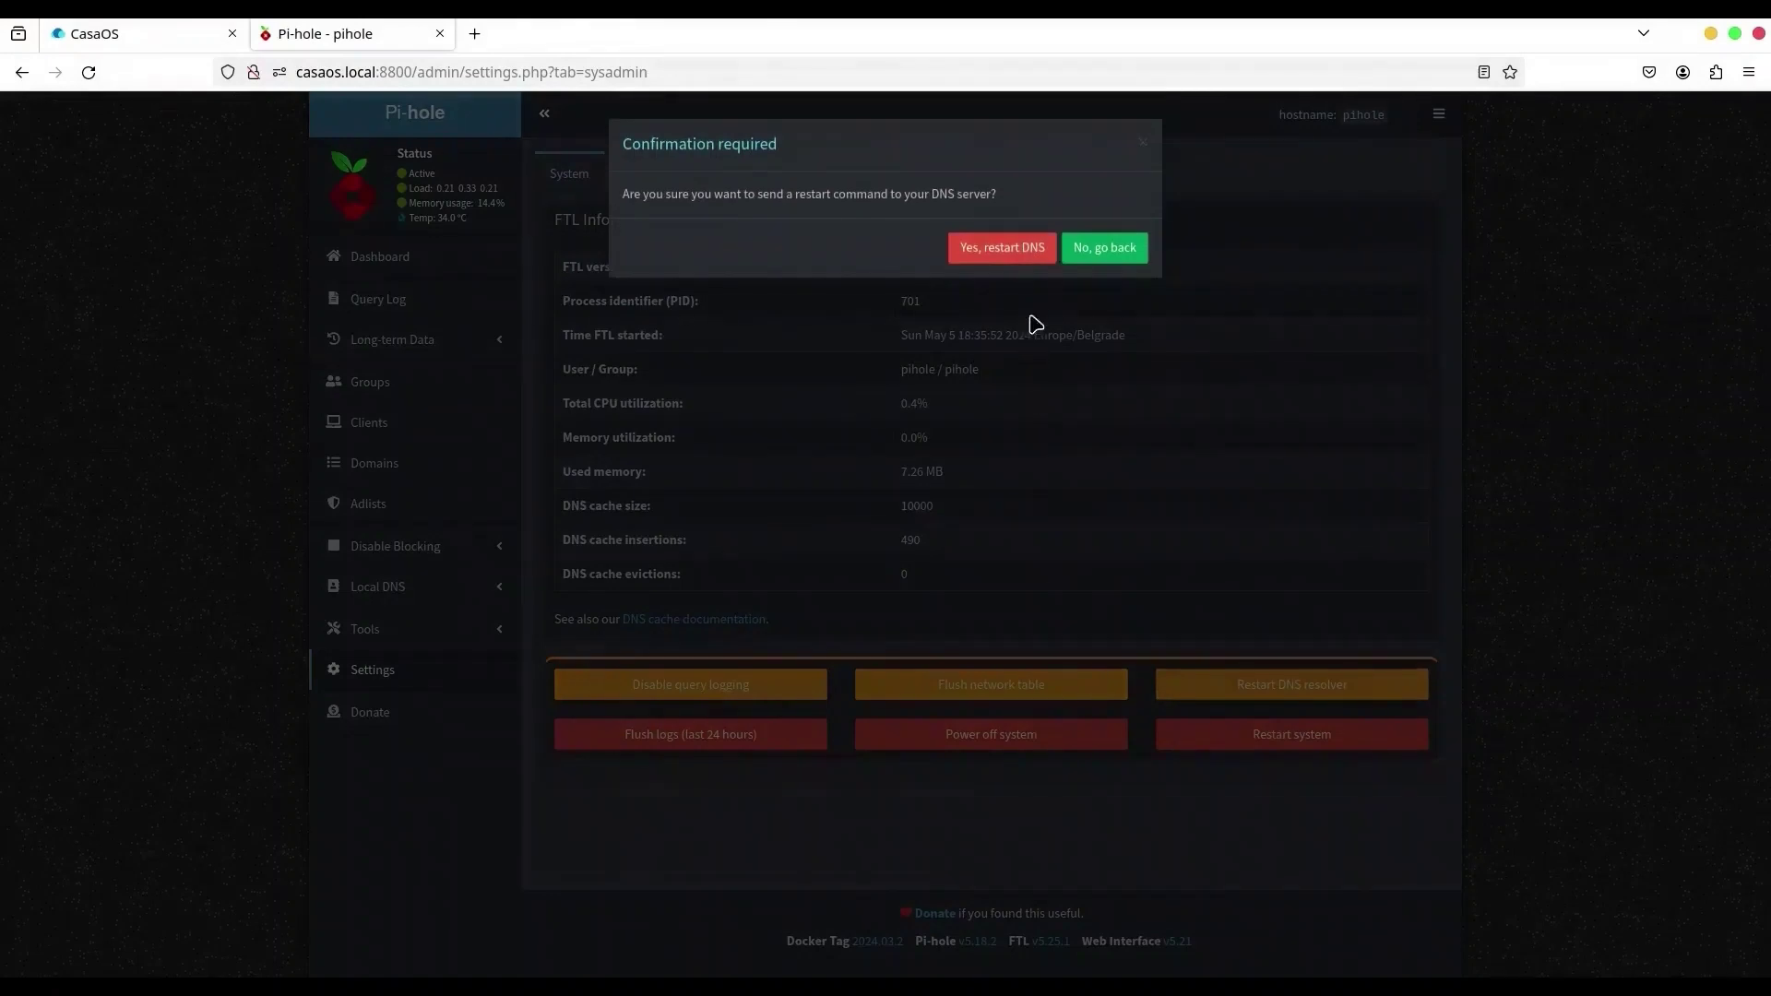
left_click(1012, 247)
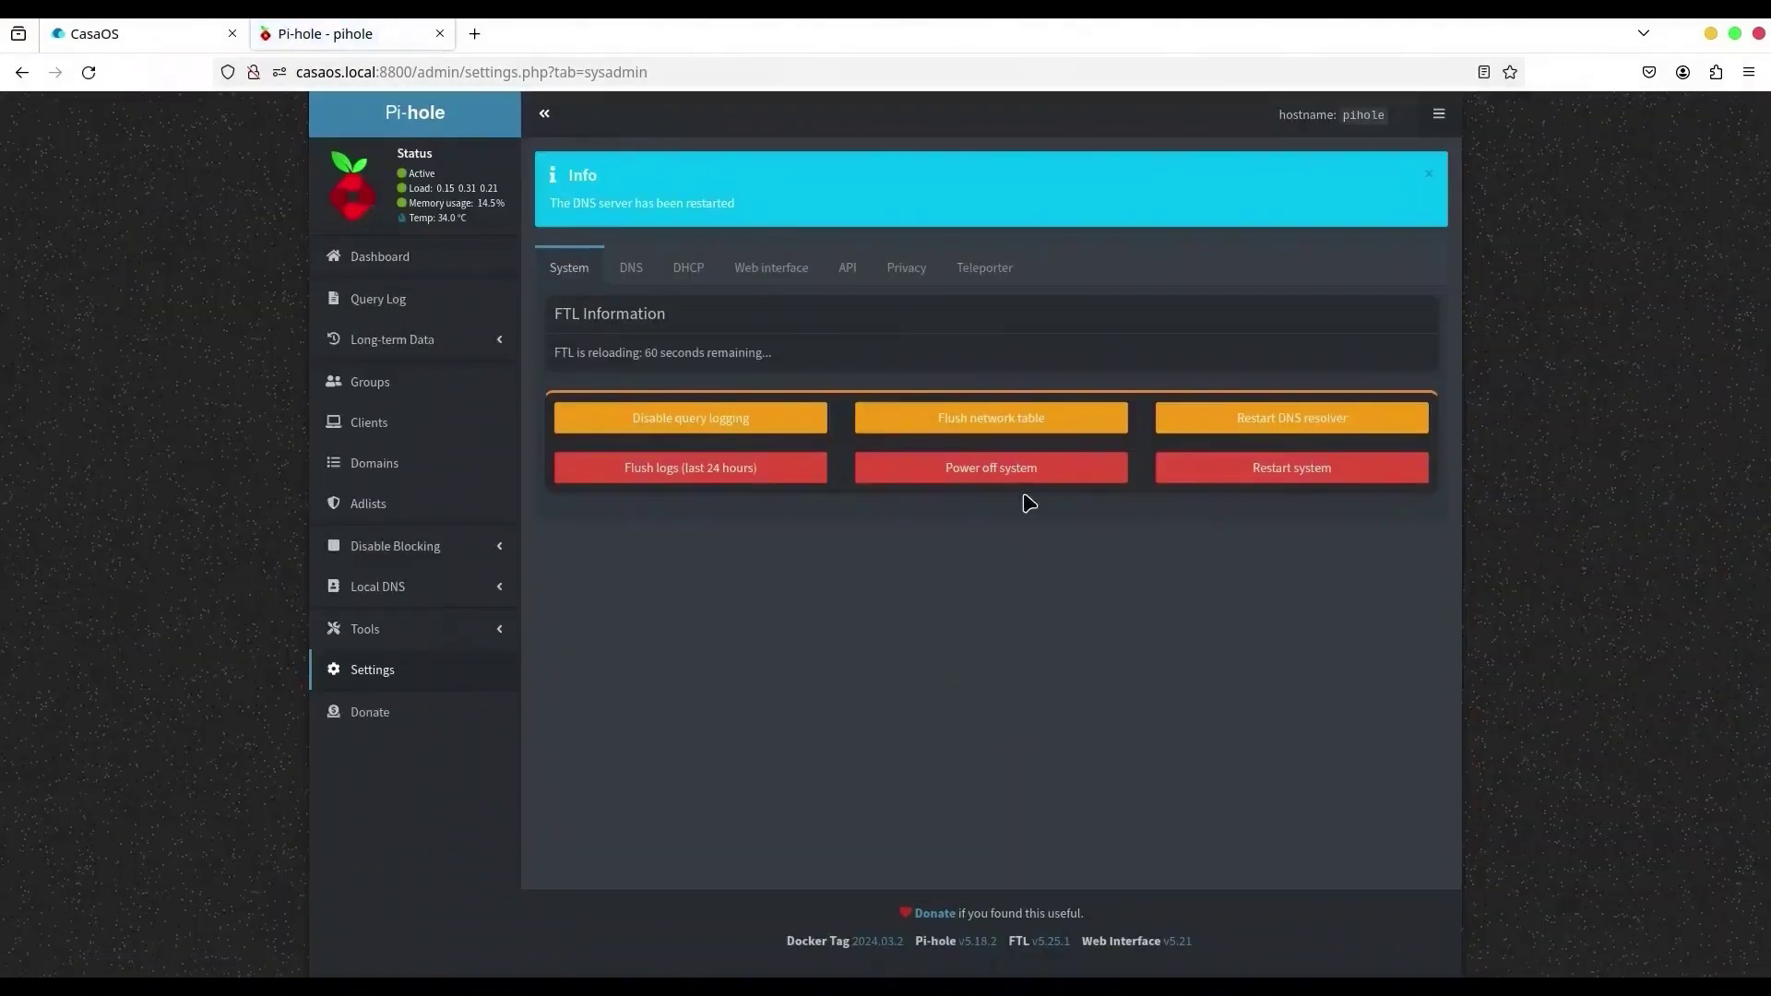
- Flush the network table and the last 24 hours of logs, and return to the Pi-hole dashboard
left_click(1000, 425)
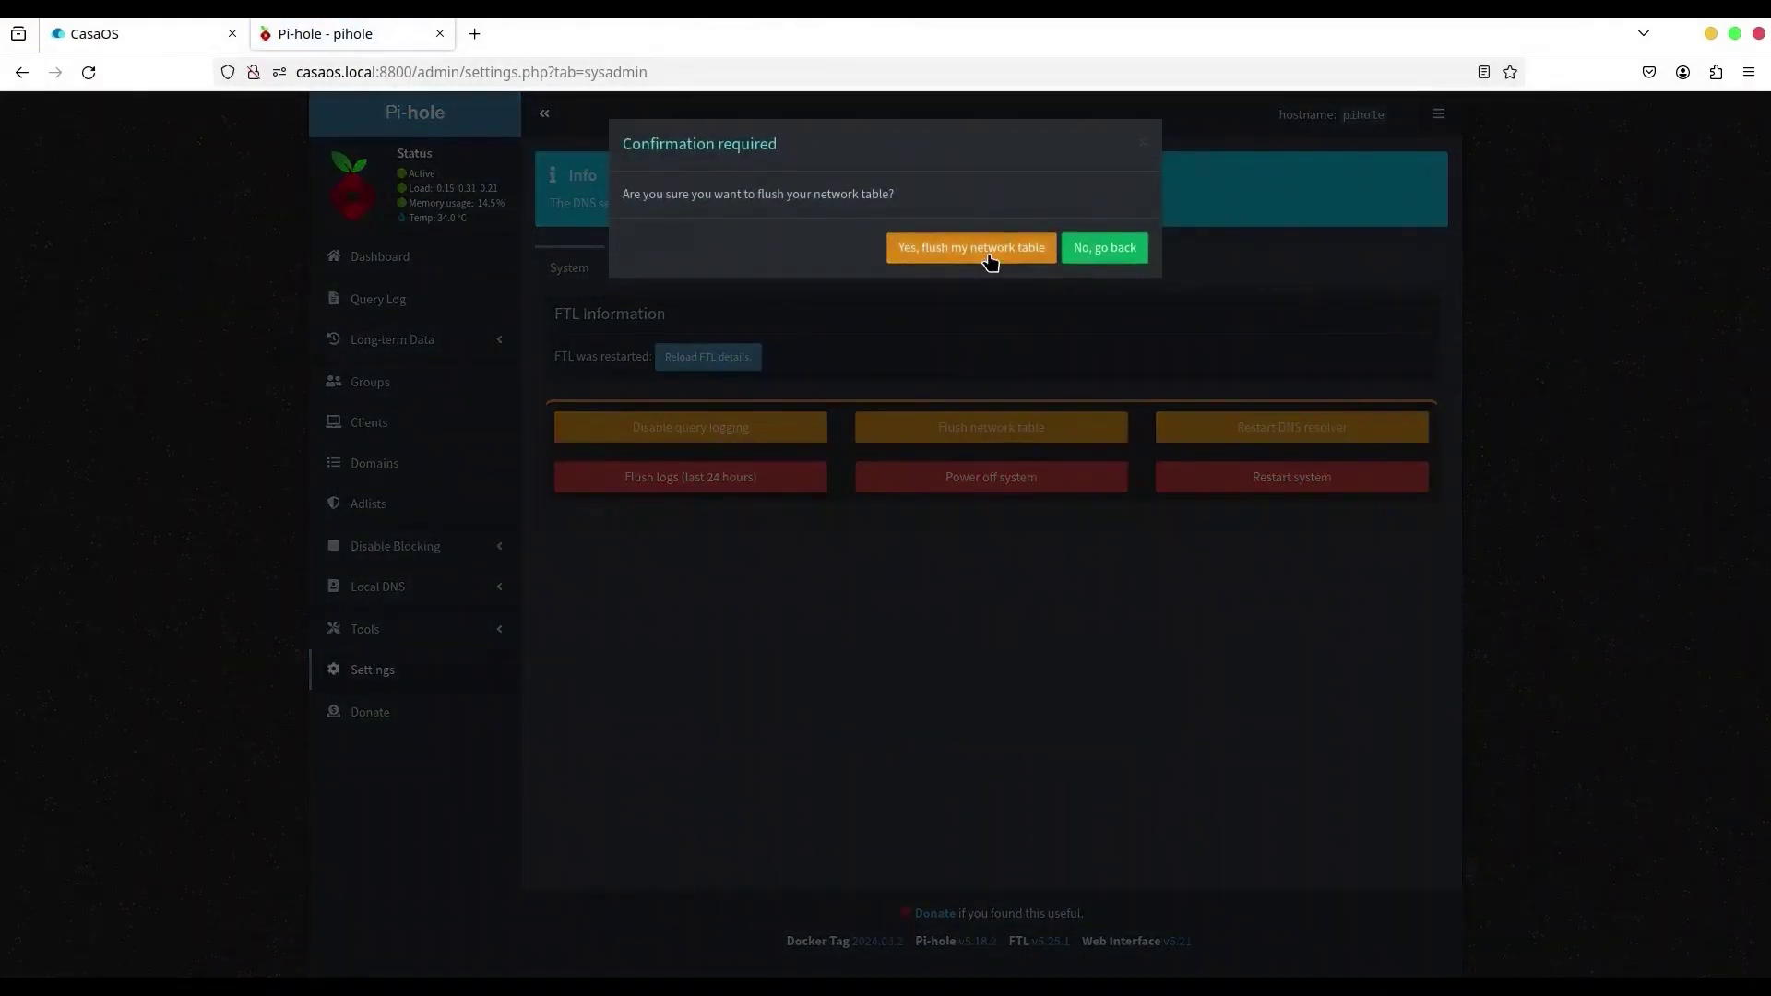
left_click(985, 238)
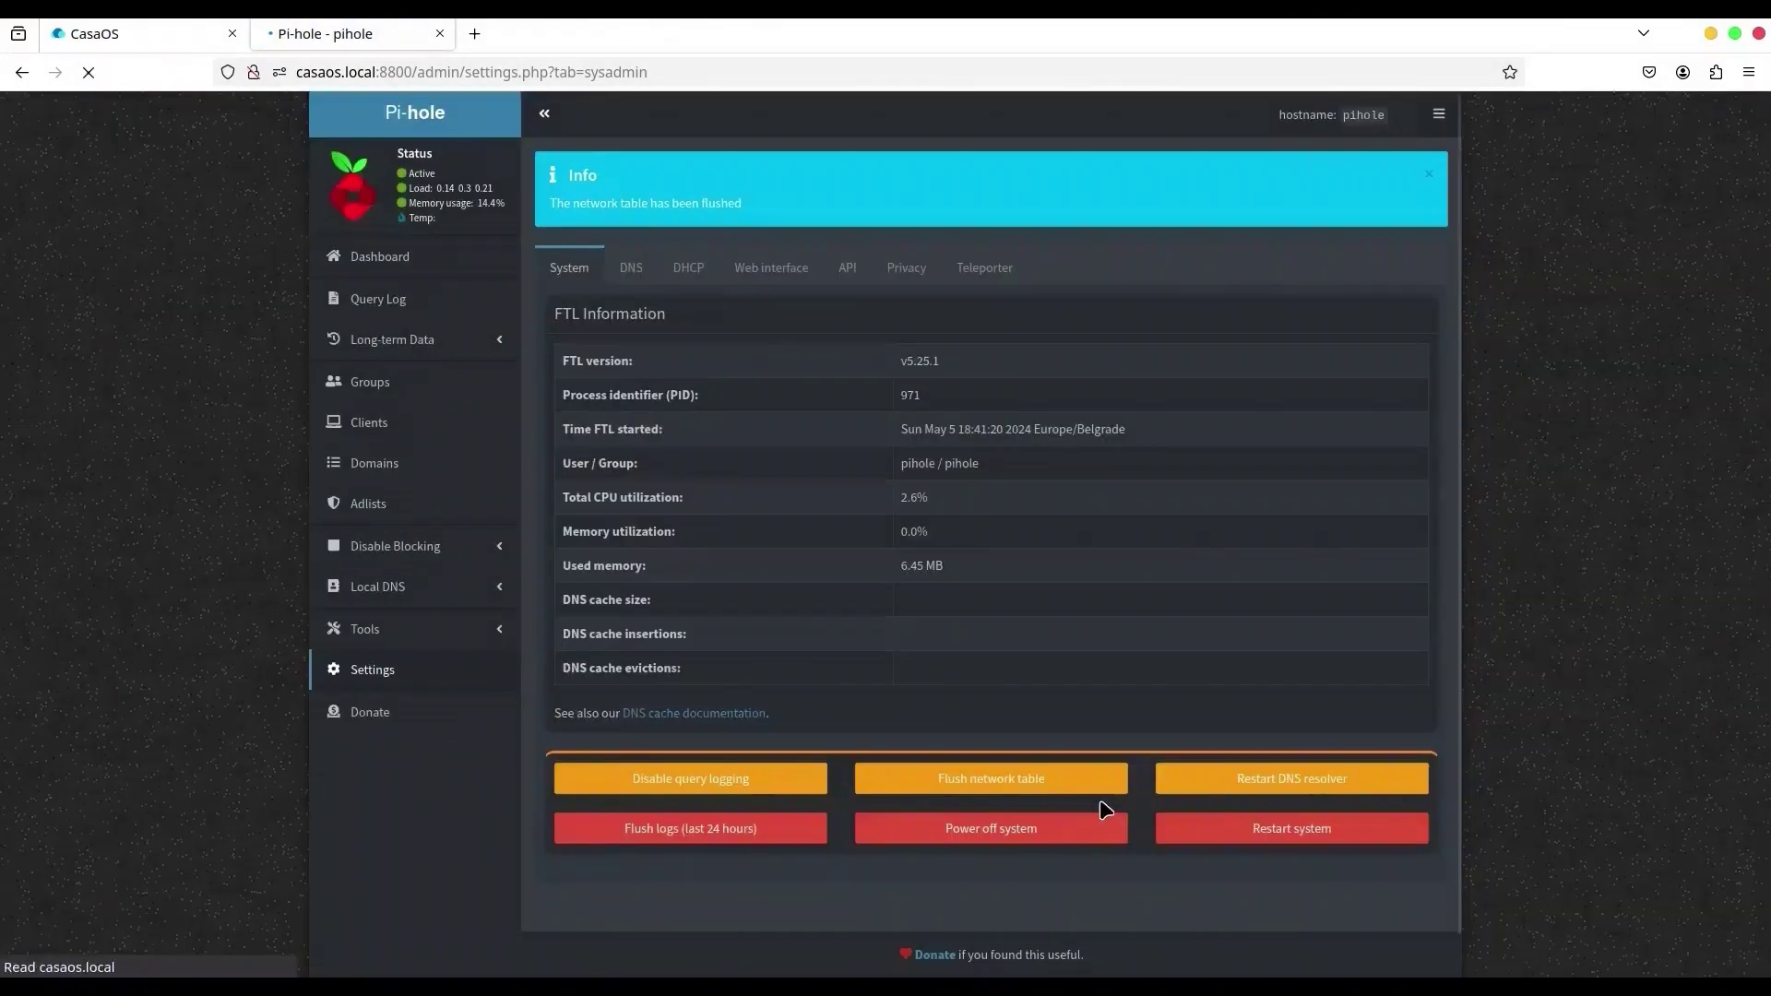
left_click(687, 841)
left_click(1020, 246)
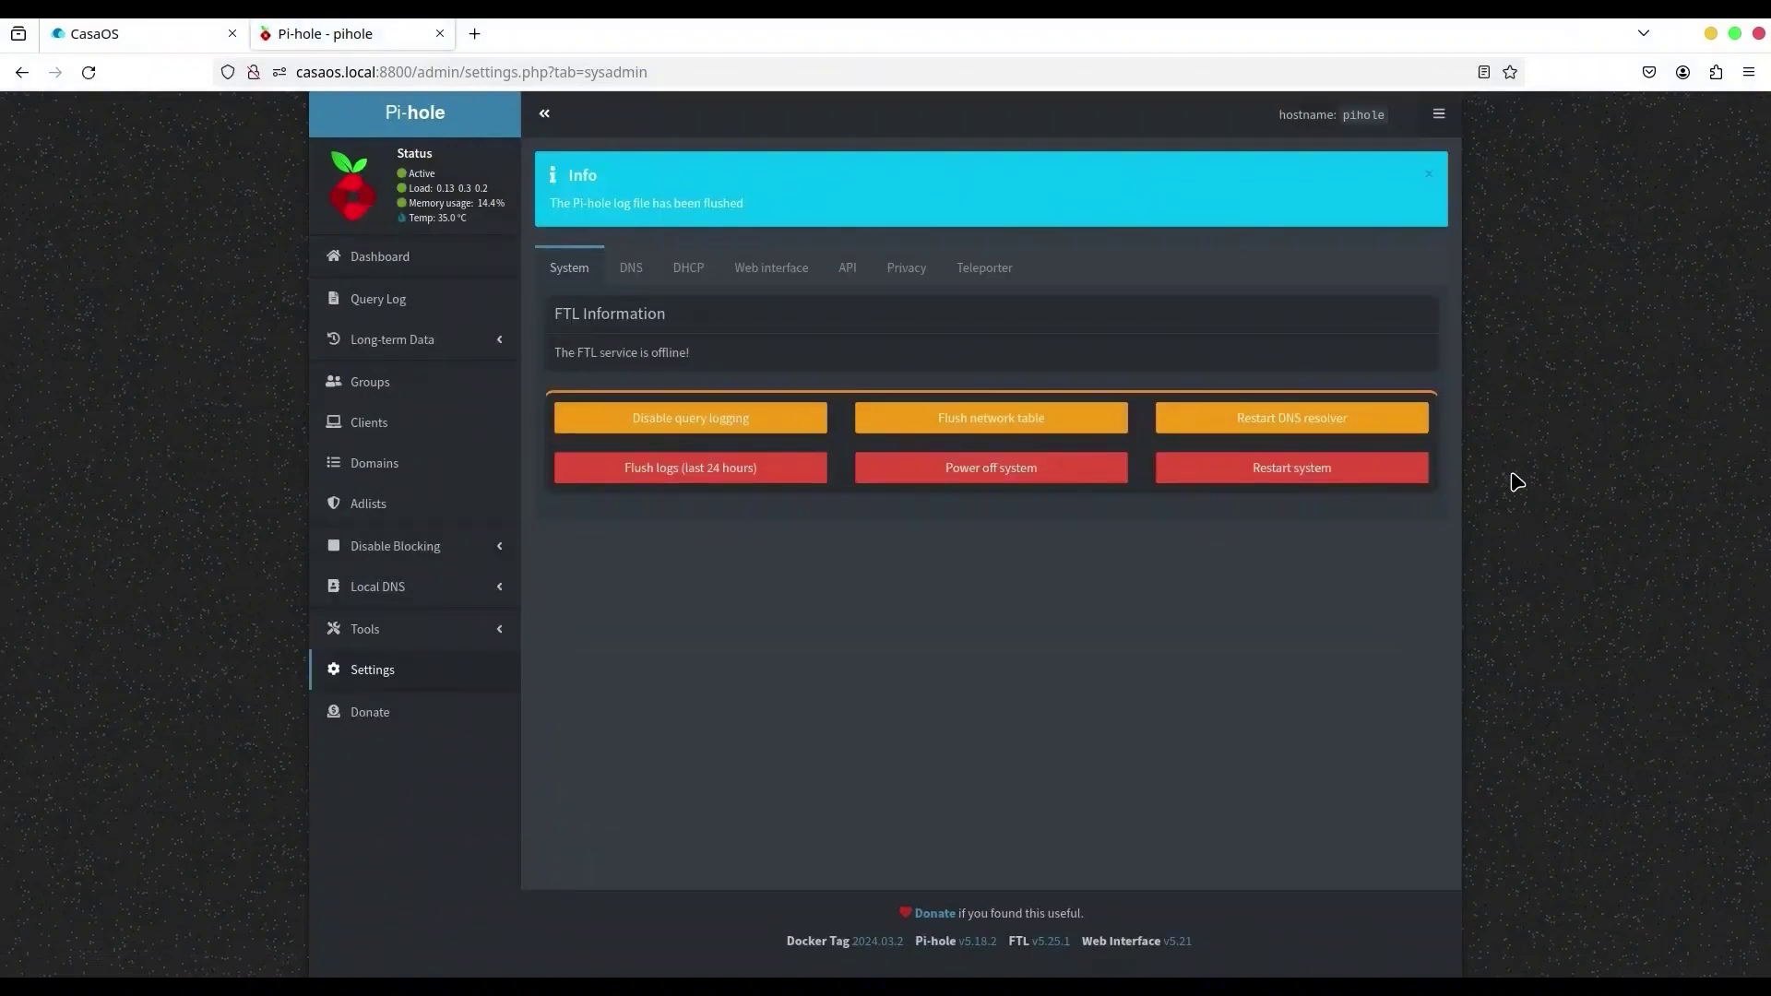
left_click(380, 257)
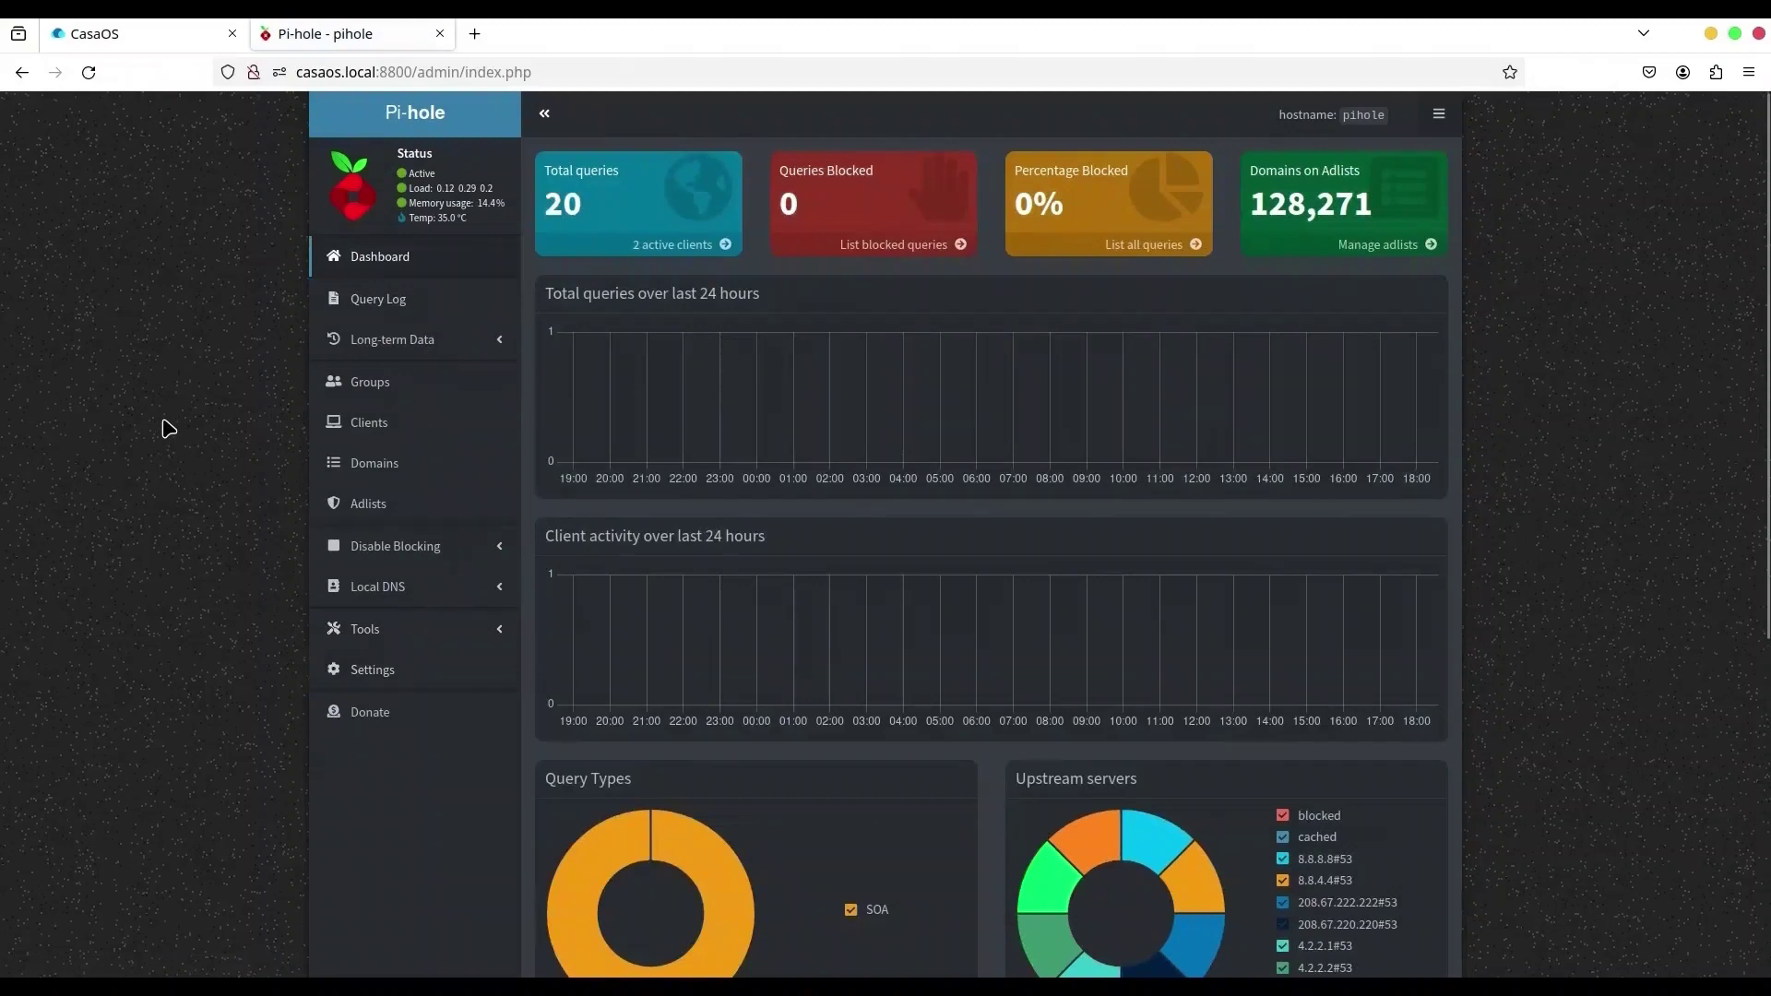
- Load cnn.com in a new browser tab
left_click(479, 29)
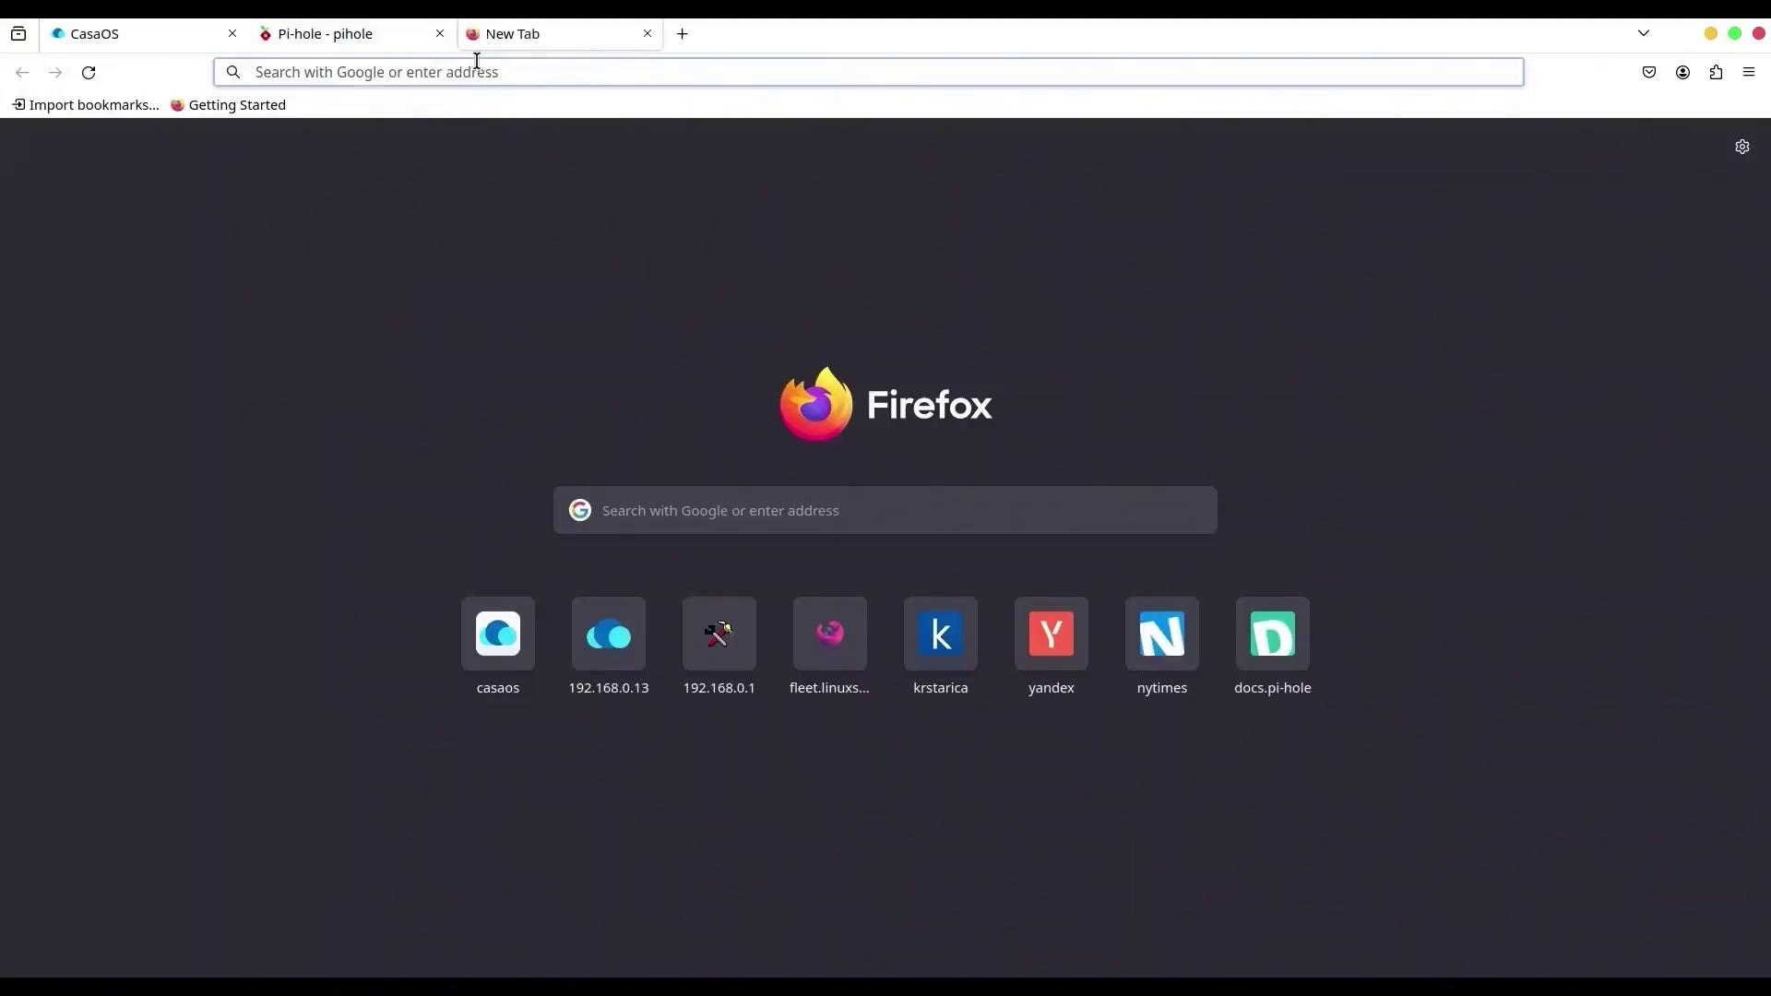
type("cnn")
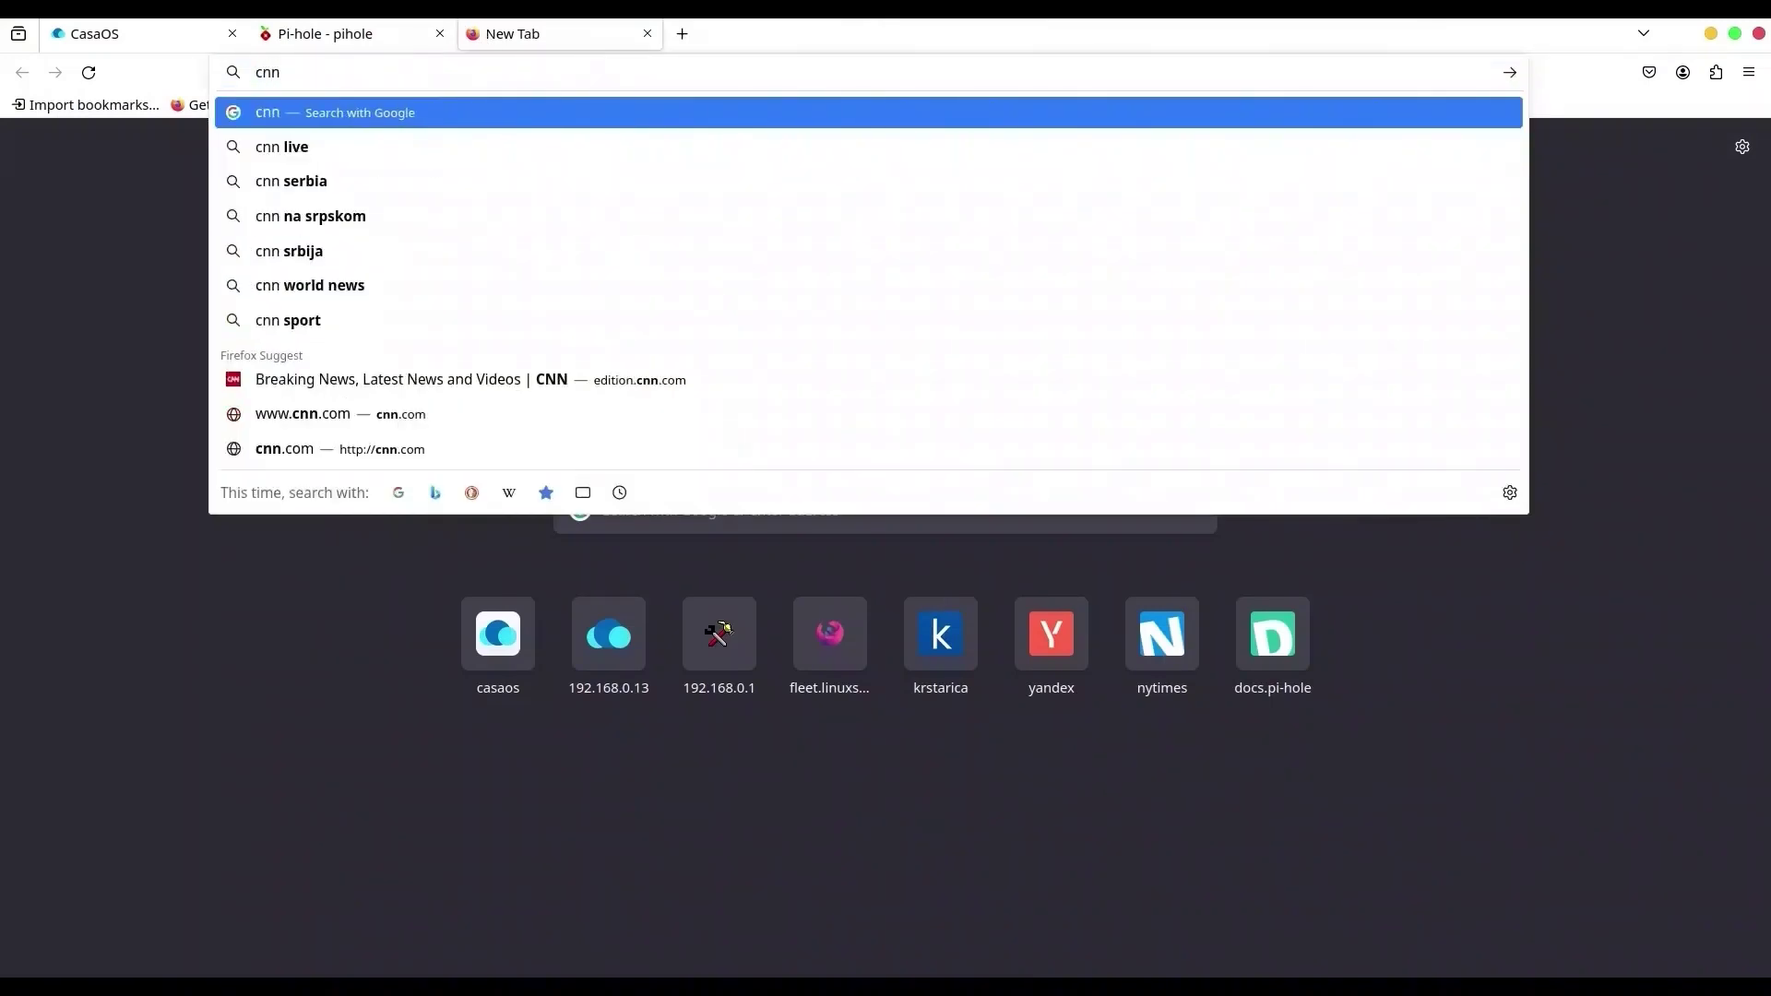
type(".com")
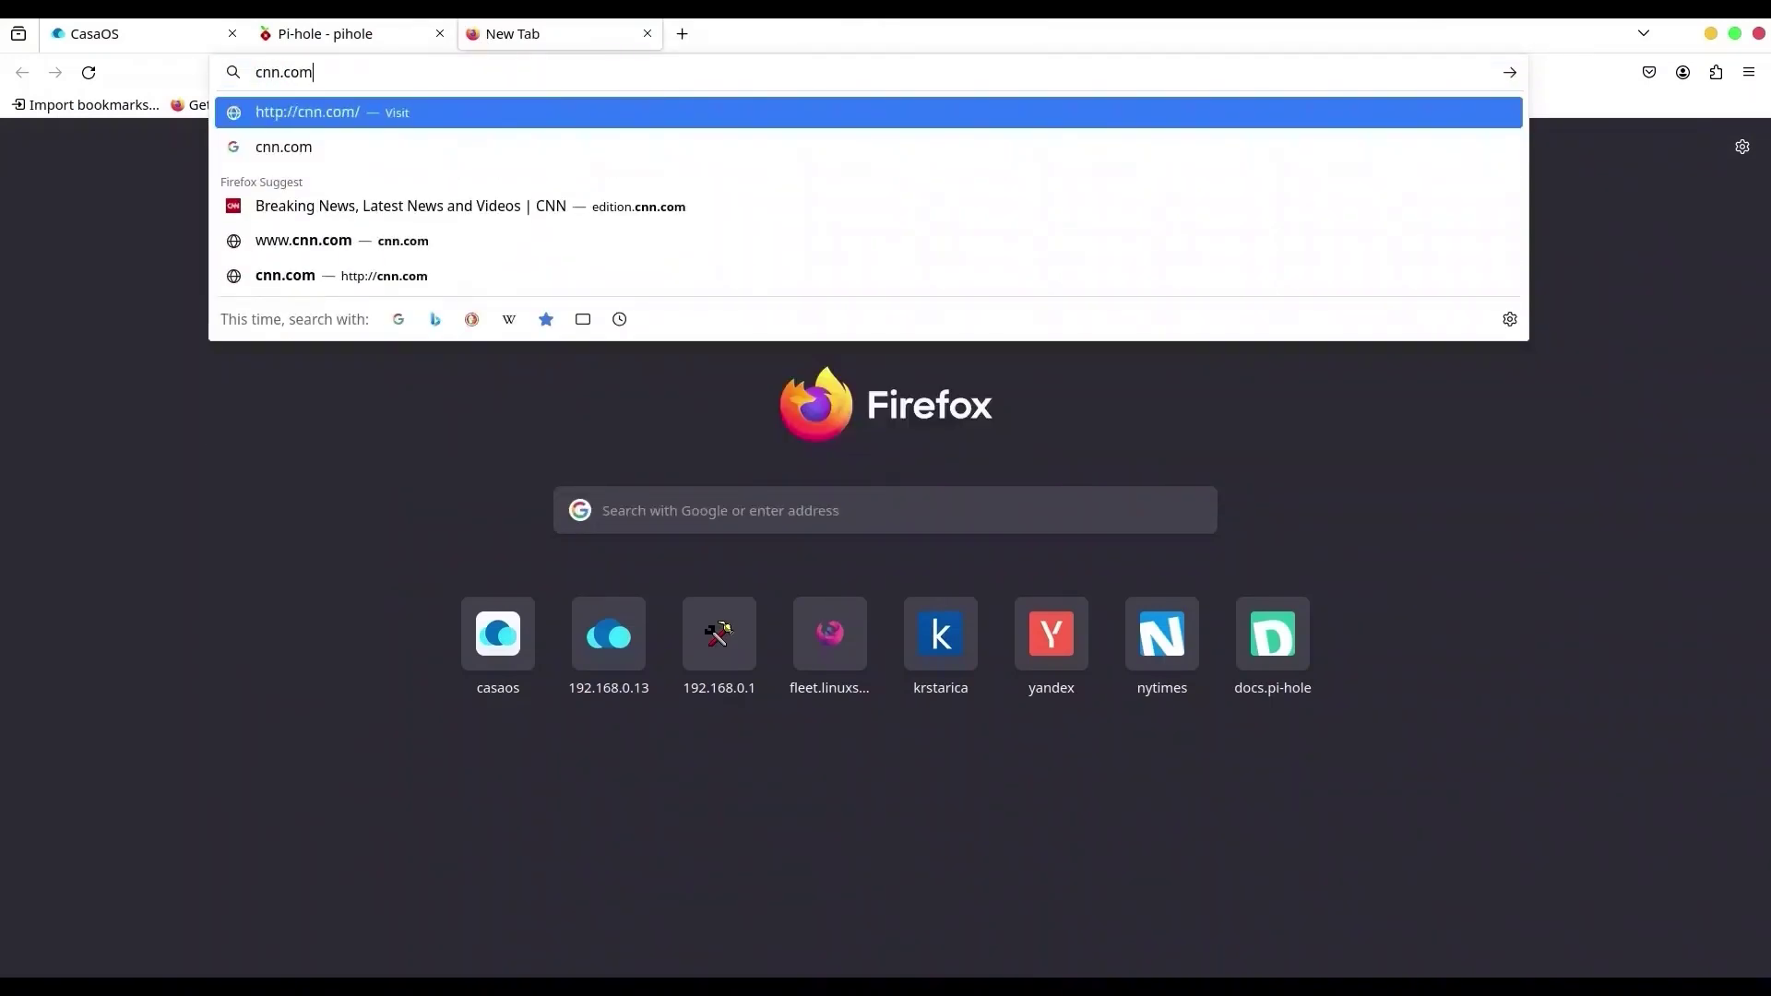
key("Return")
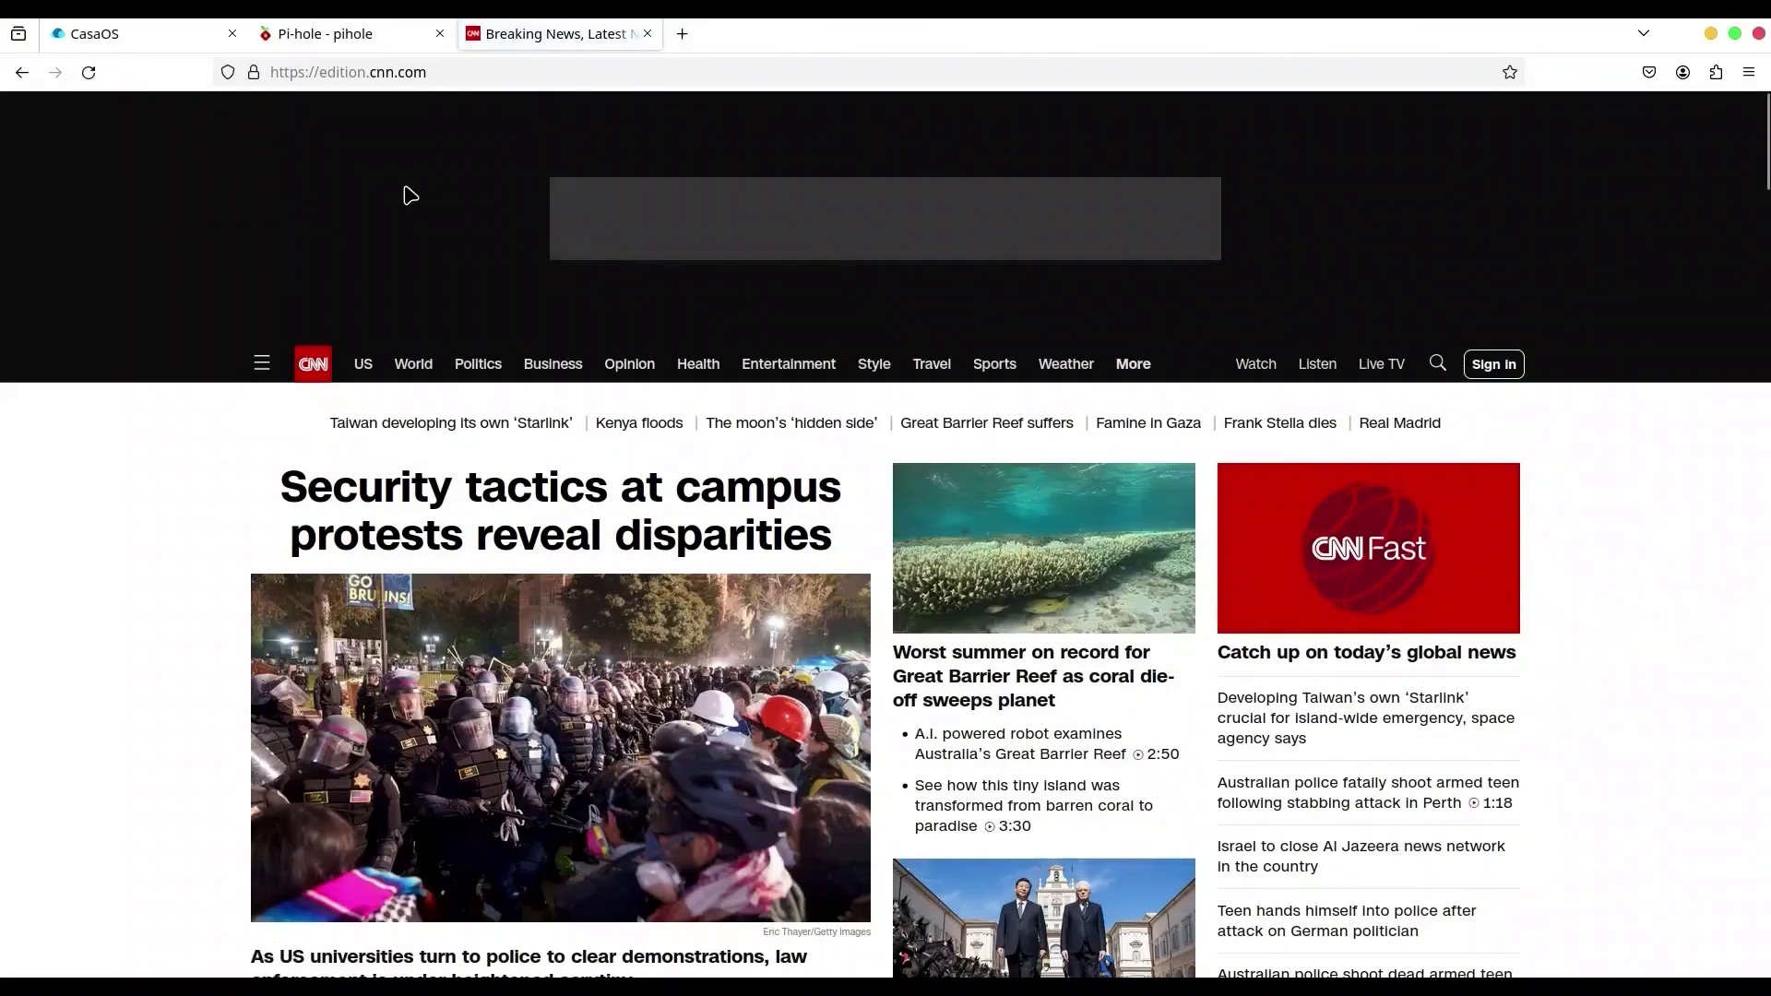
- Review the query statistics, upstream servers and top permitted domains on the Pi-hole dashboard
left_click(322, 36)
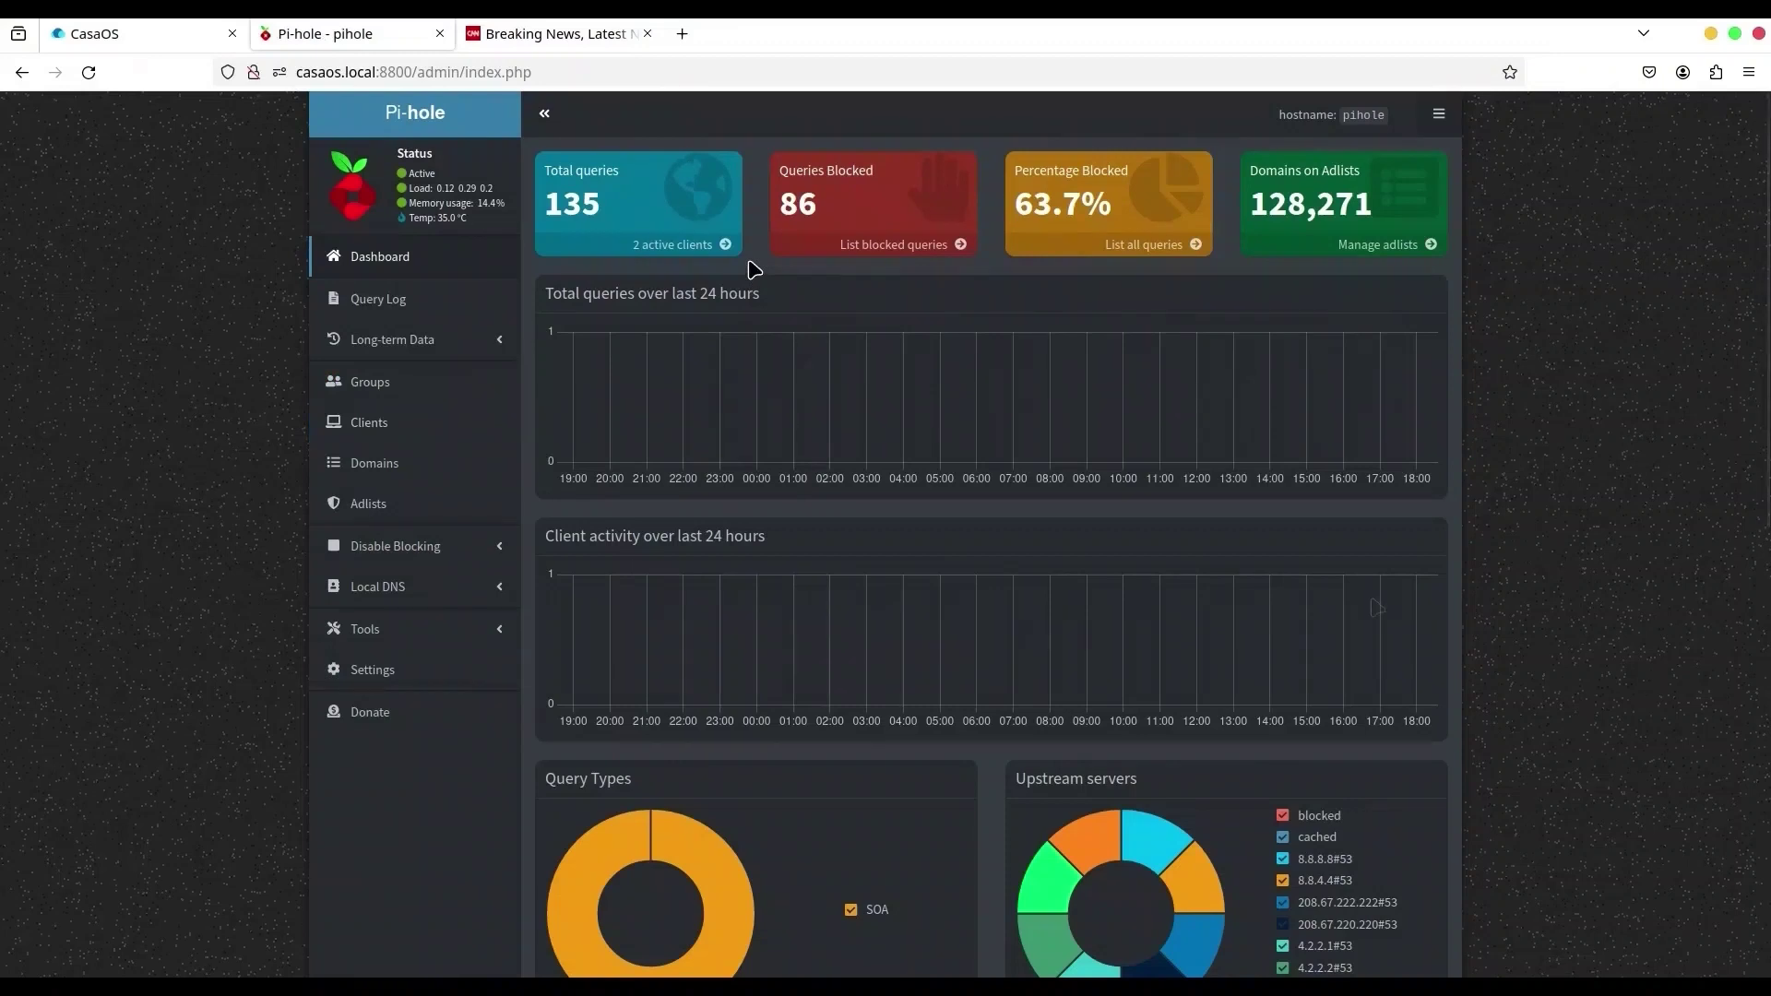
scroll(1476, 588, "down", 5)
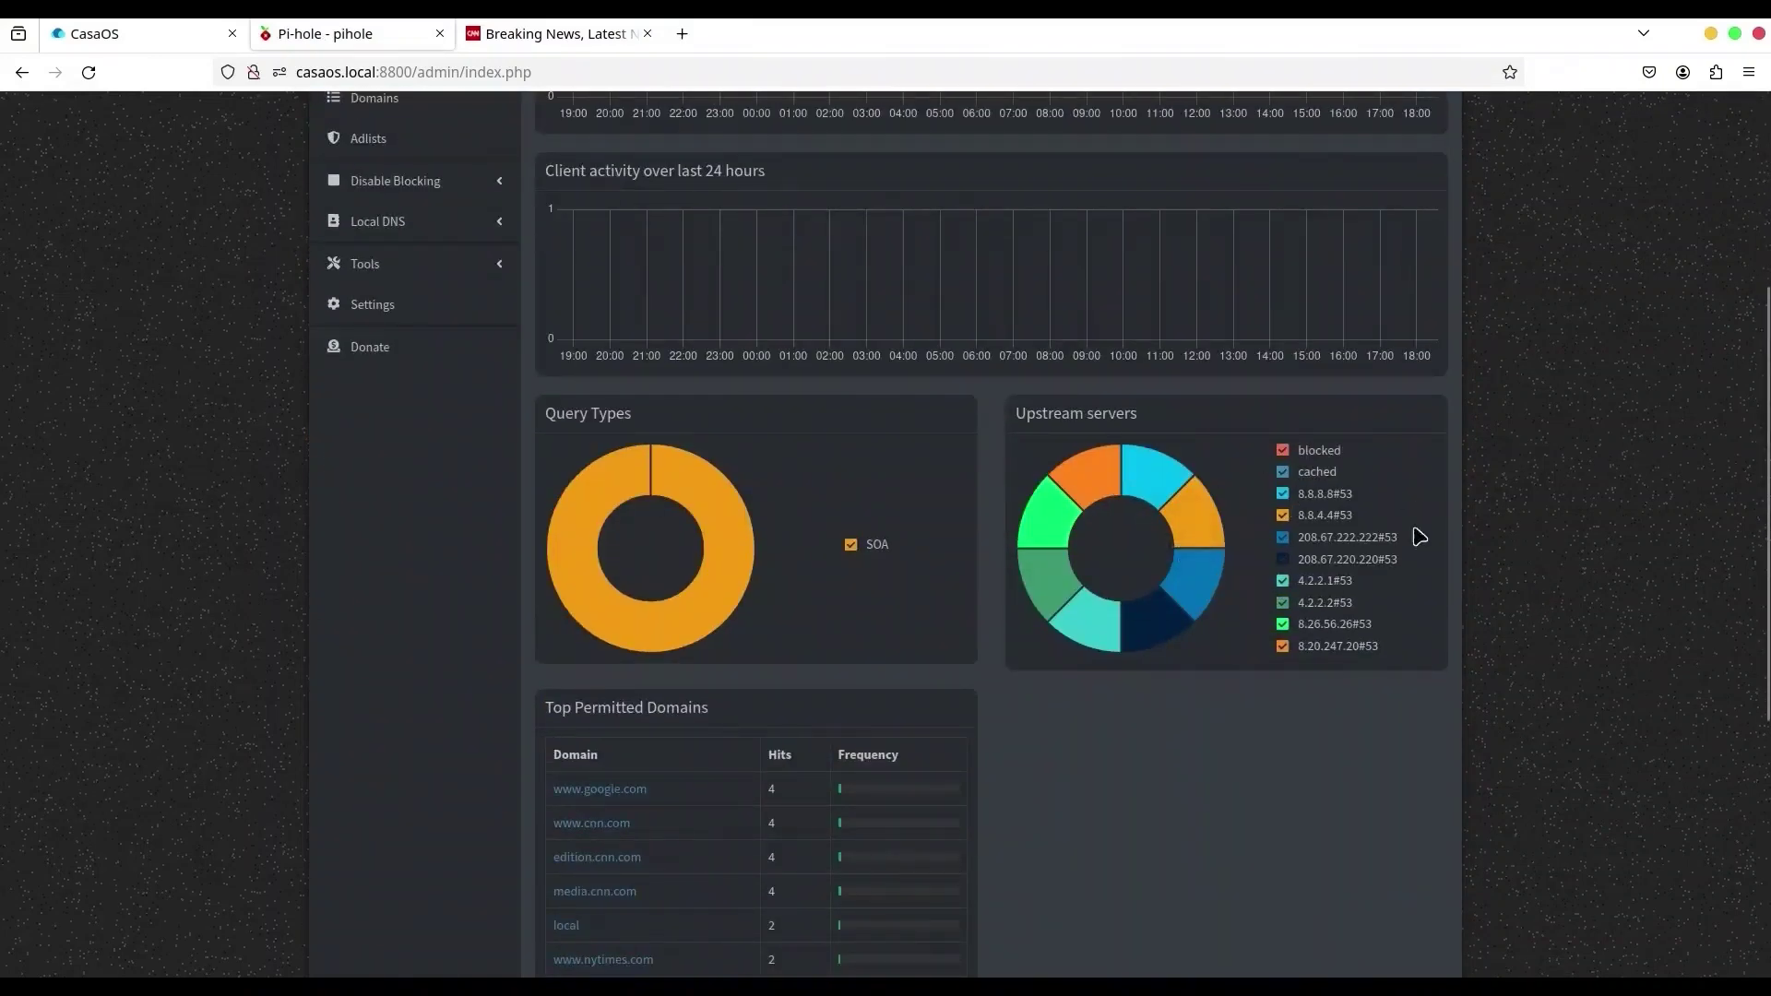
scroll(1491, 654, "up", 5)
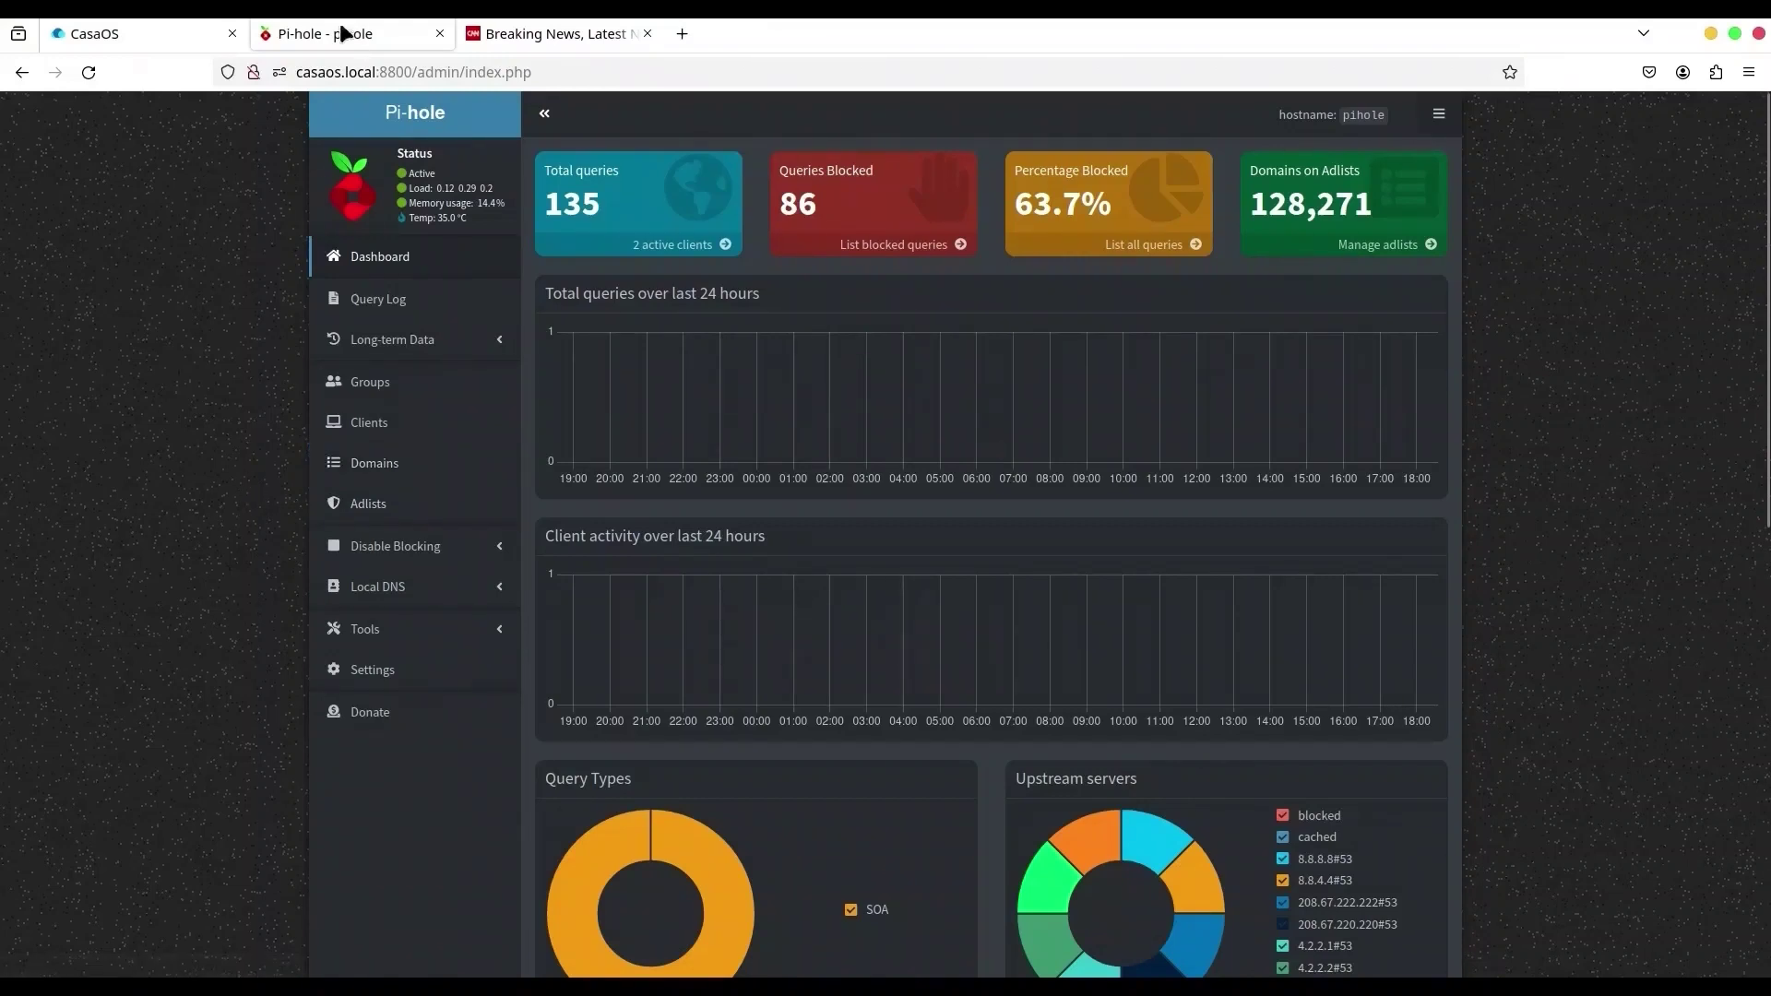
- Switch to the terminal and connect over SSH to the CasaOS server at 192.168.0.26, entering the account password
left_click(122, 37)
left_click(37, 448)
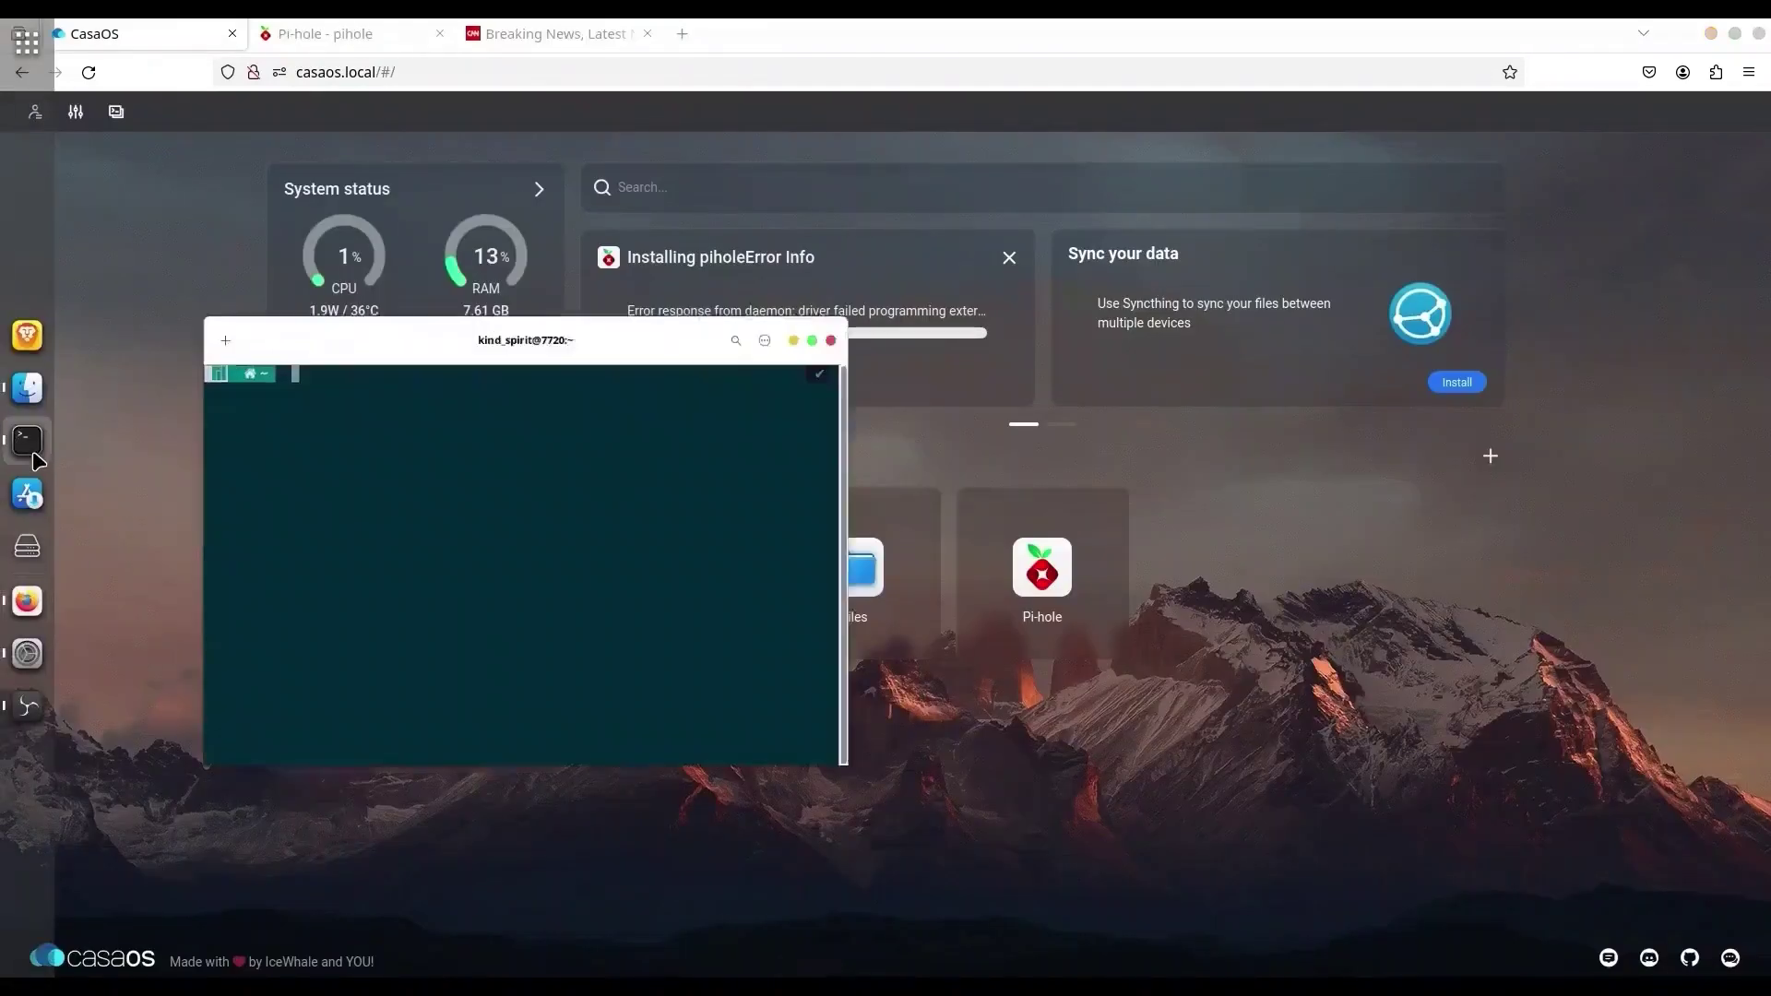
left_click_drag(749, 247, 832, 175)
type("ssh")
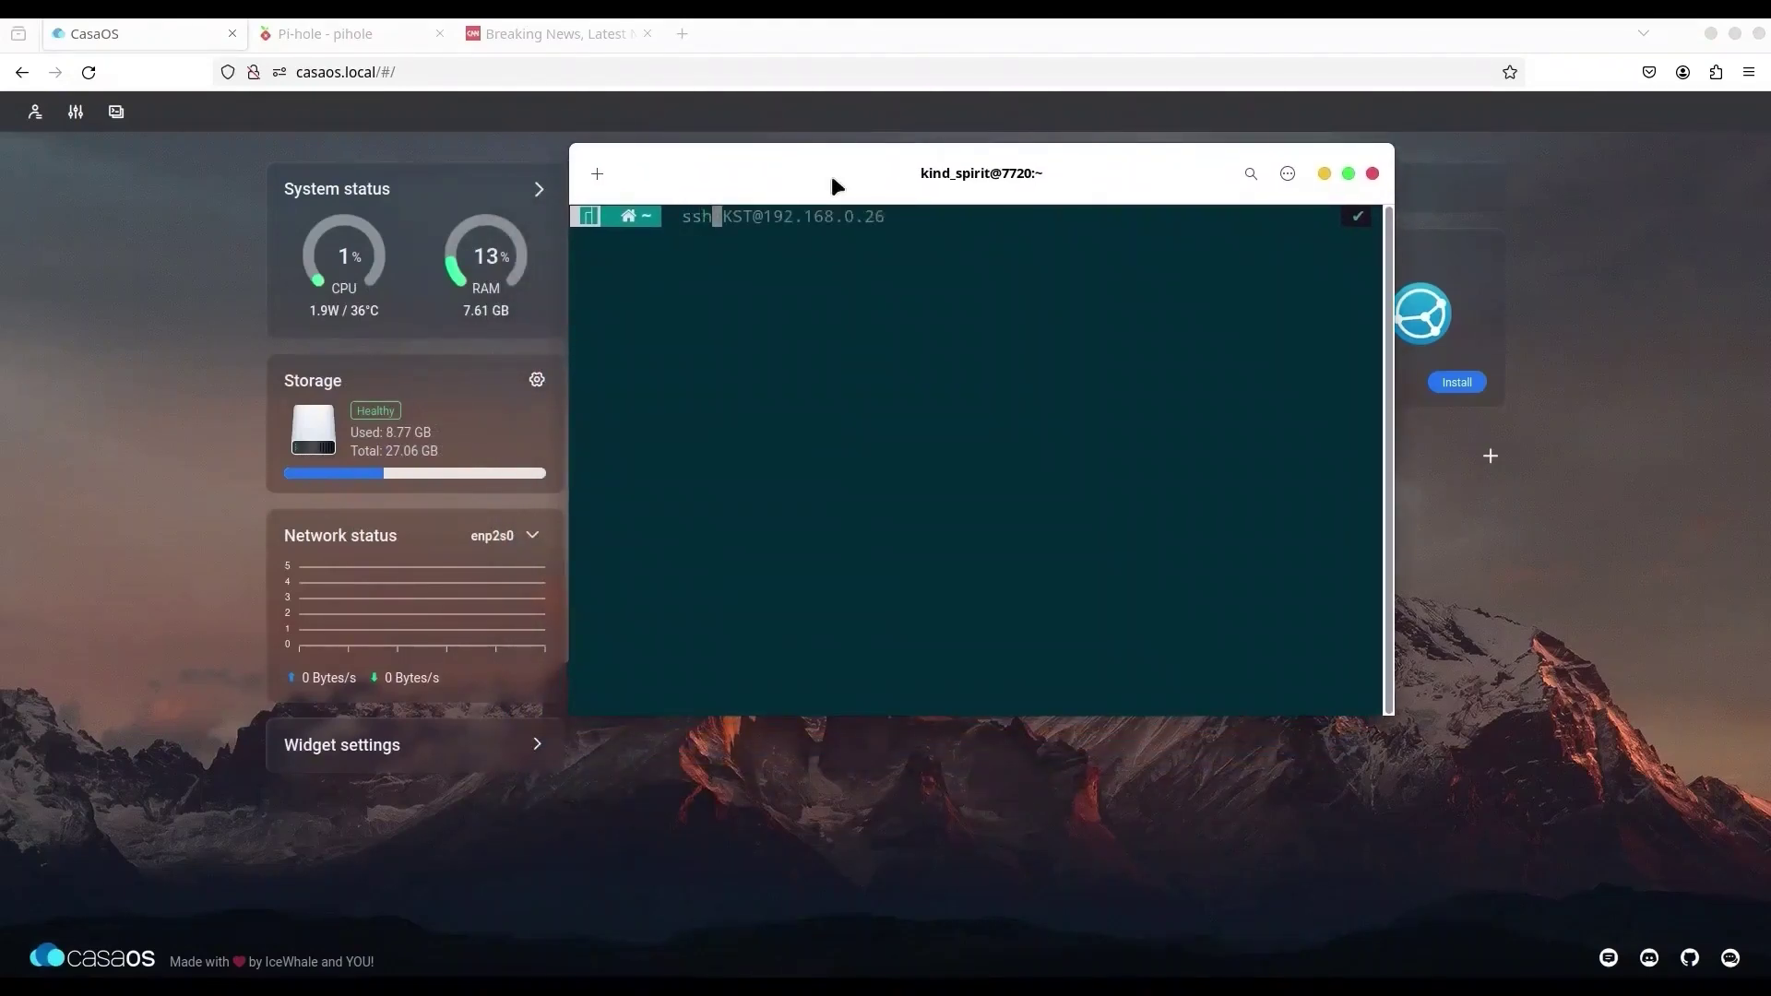
key("Right")
key("Return")
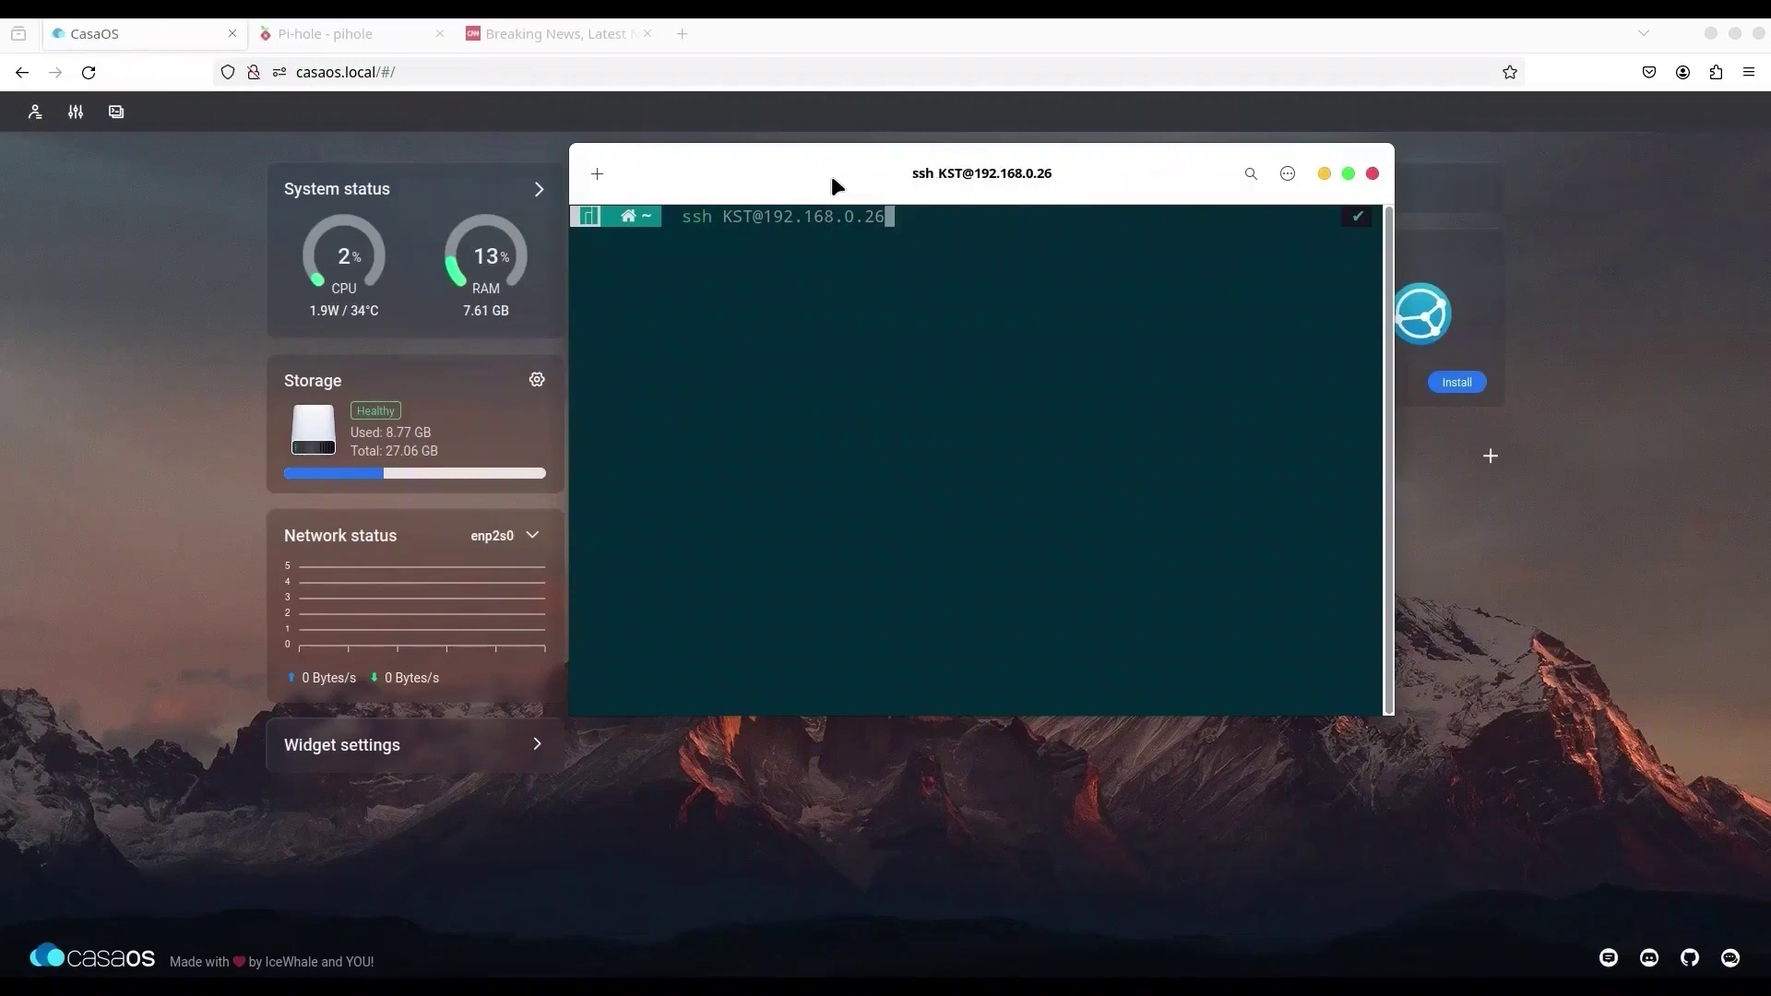
key("Return")
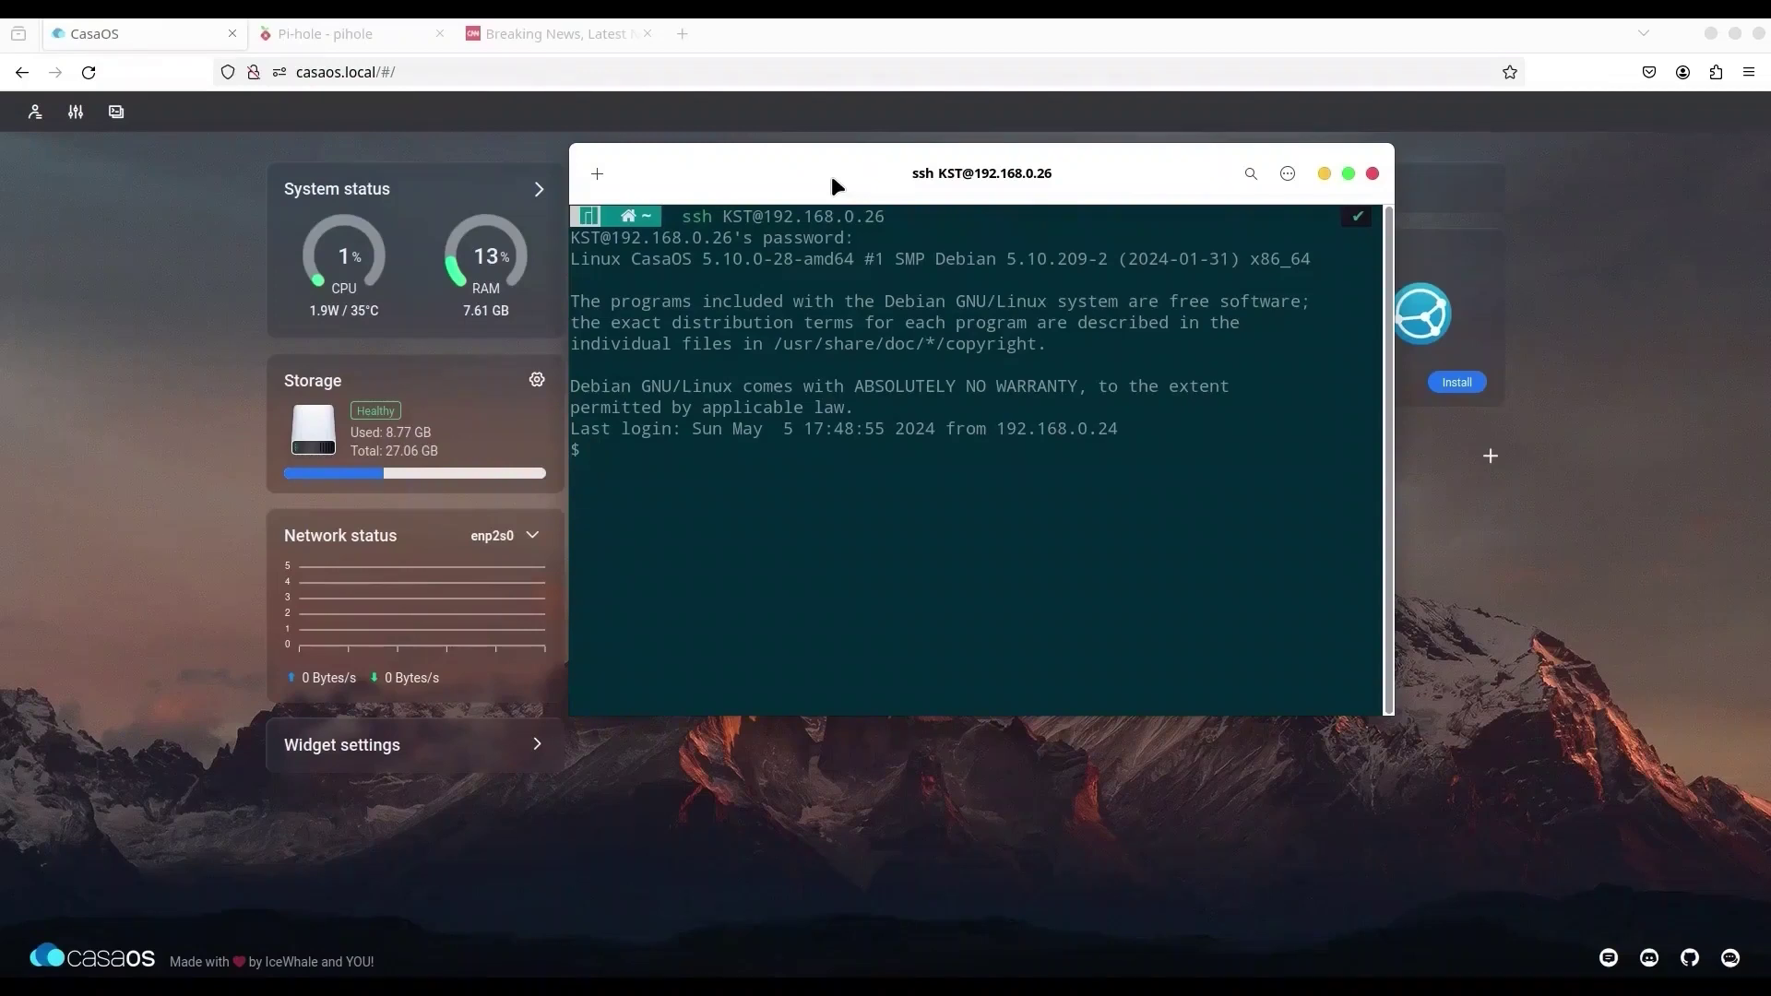
- Install the bind9 package with apt as superuser, entering the sudo password
type("sudo apt install bind9")
key("Return")
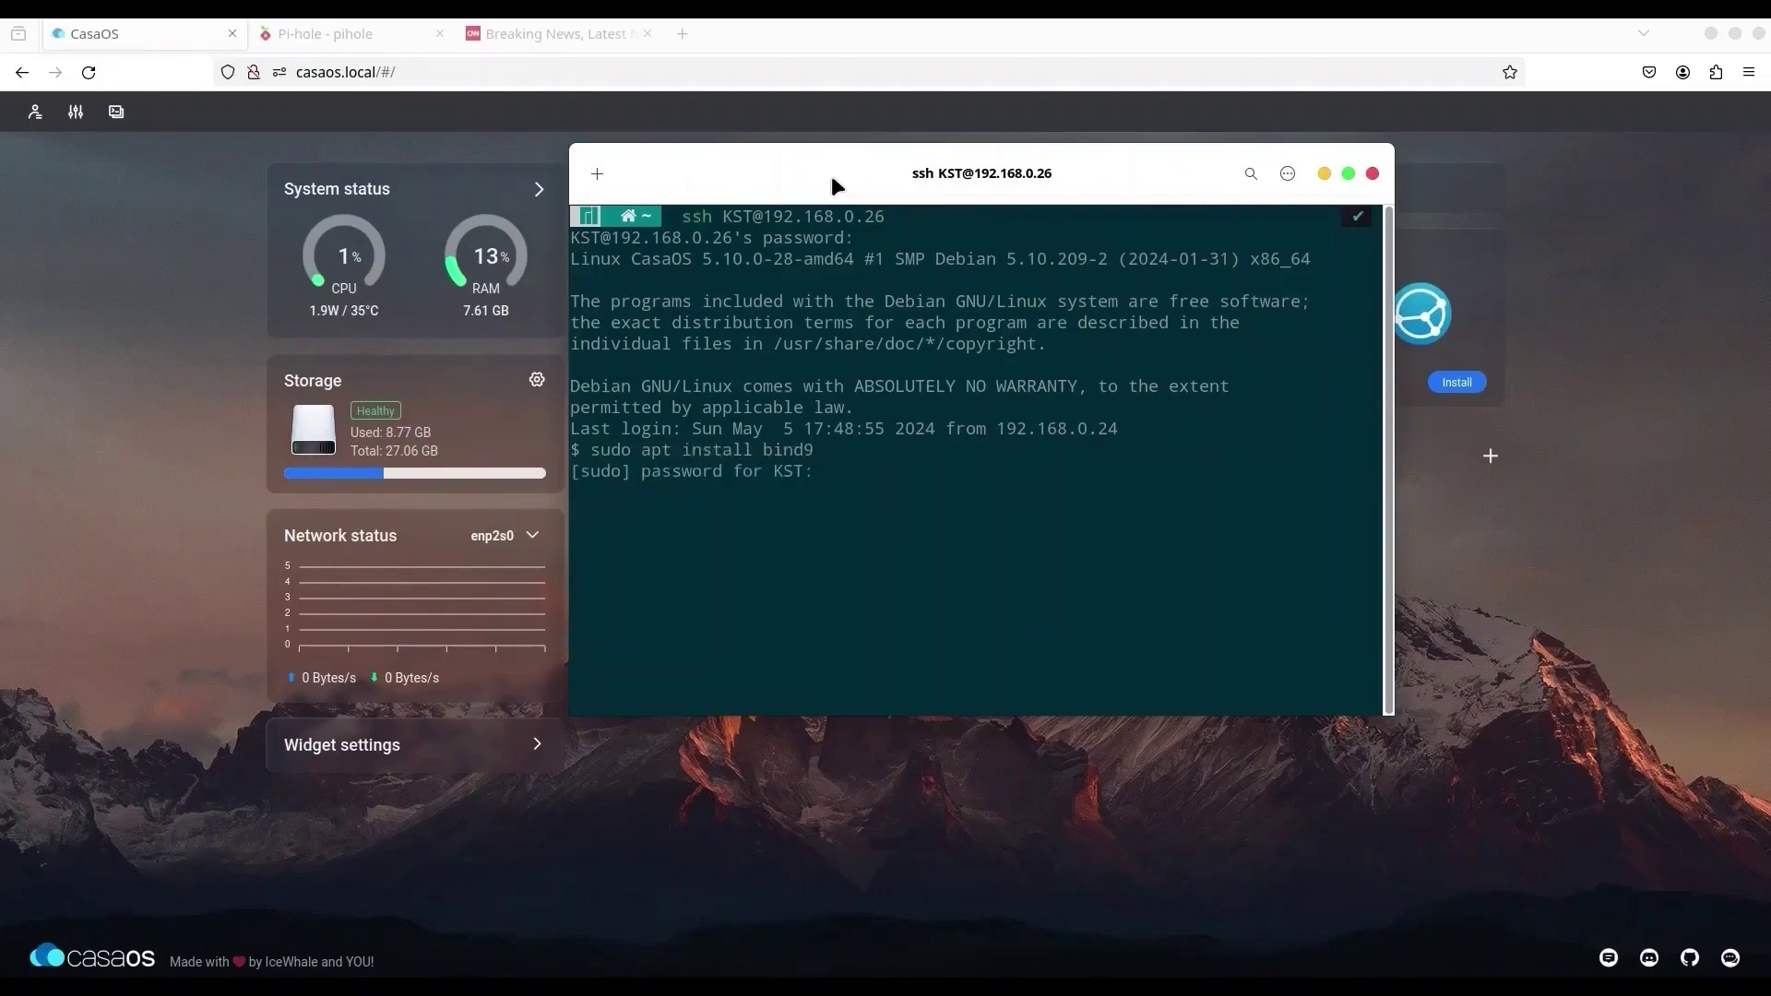
key("Return")
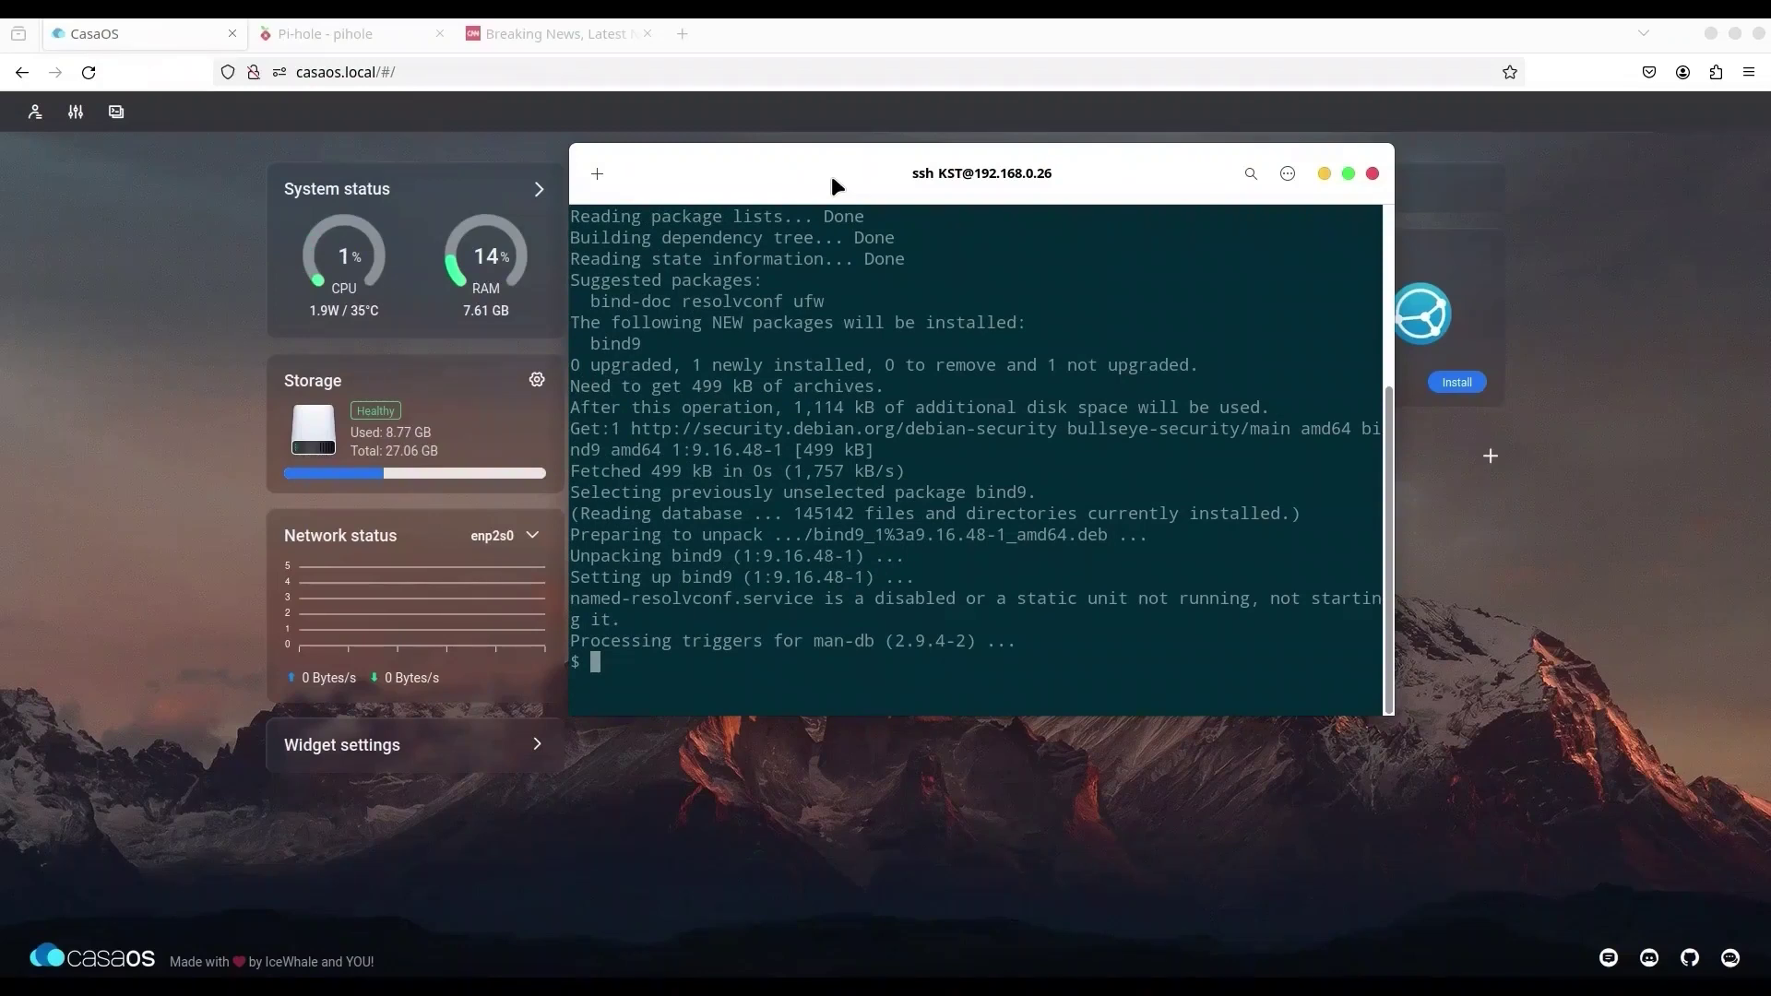
- Check the status of the systemd-resolved service with systemctl and return to the shell prompt
type("systemctl status sy")
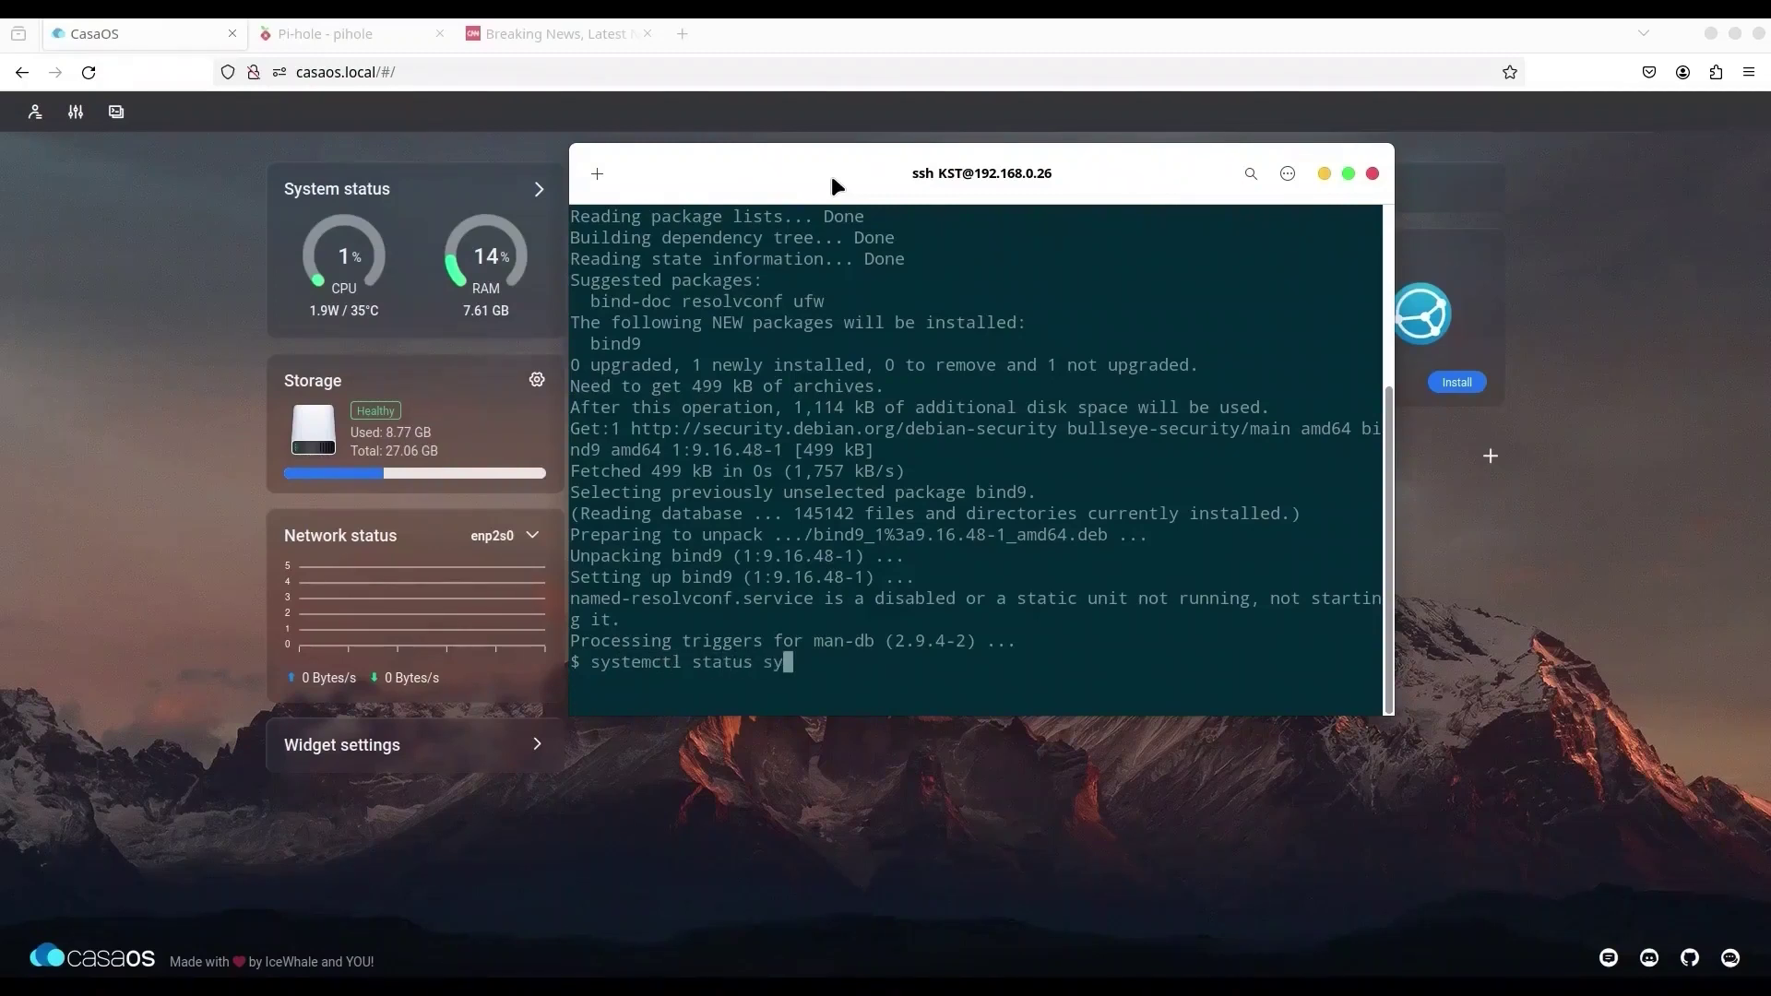
type("stemd-resolver")
key("BackSpace")
type("d")
key("Return")
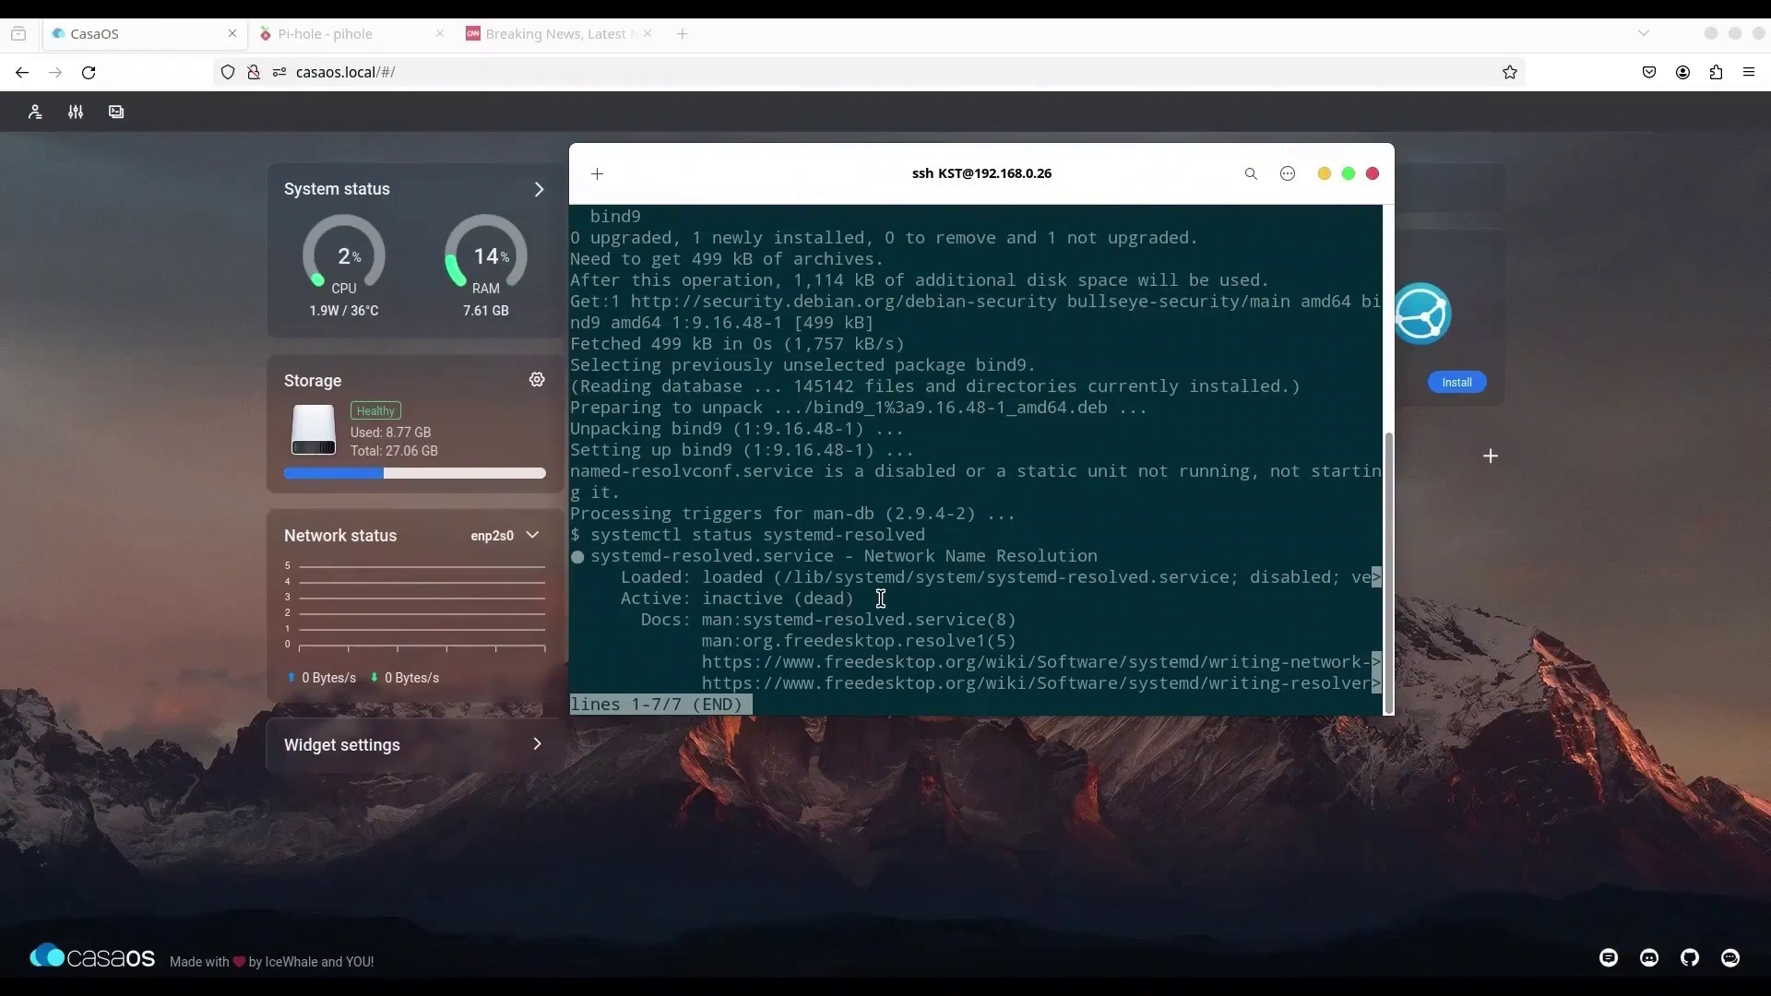
key("ctrl+z")
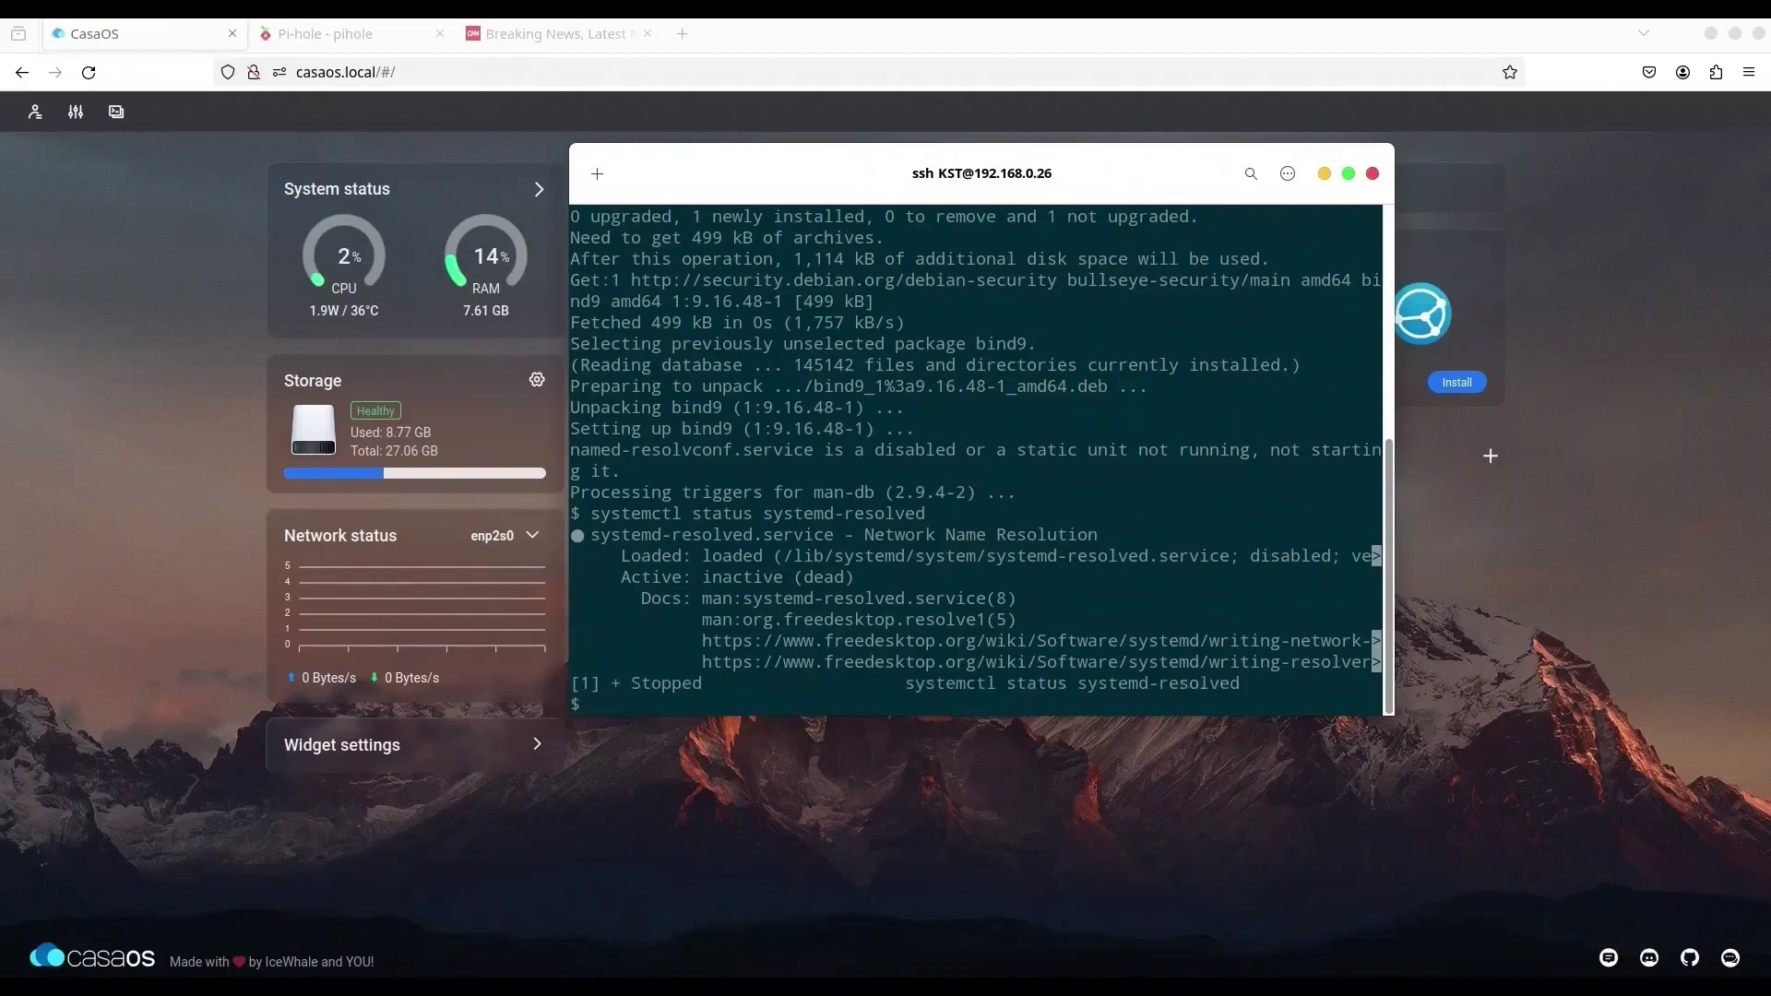
type("sudo systemctl stop system")
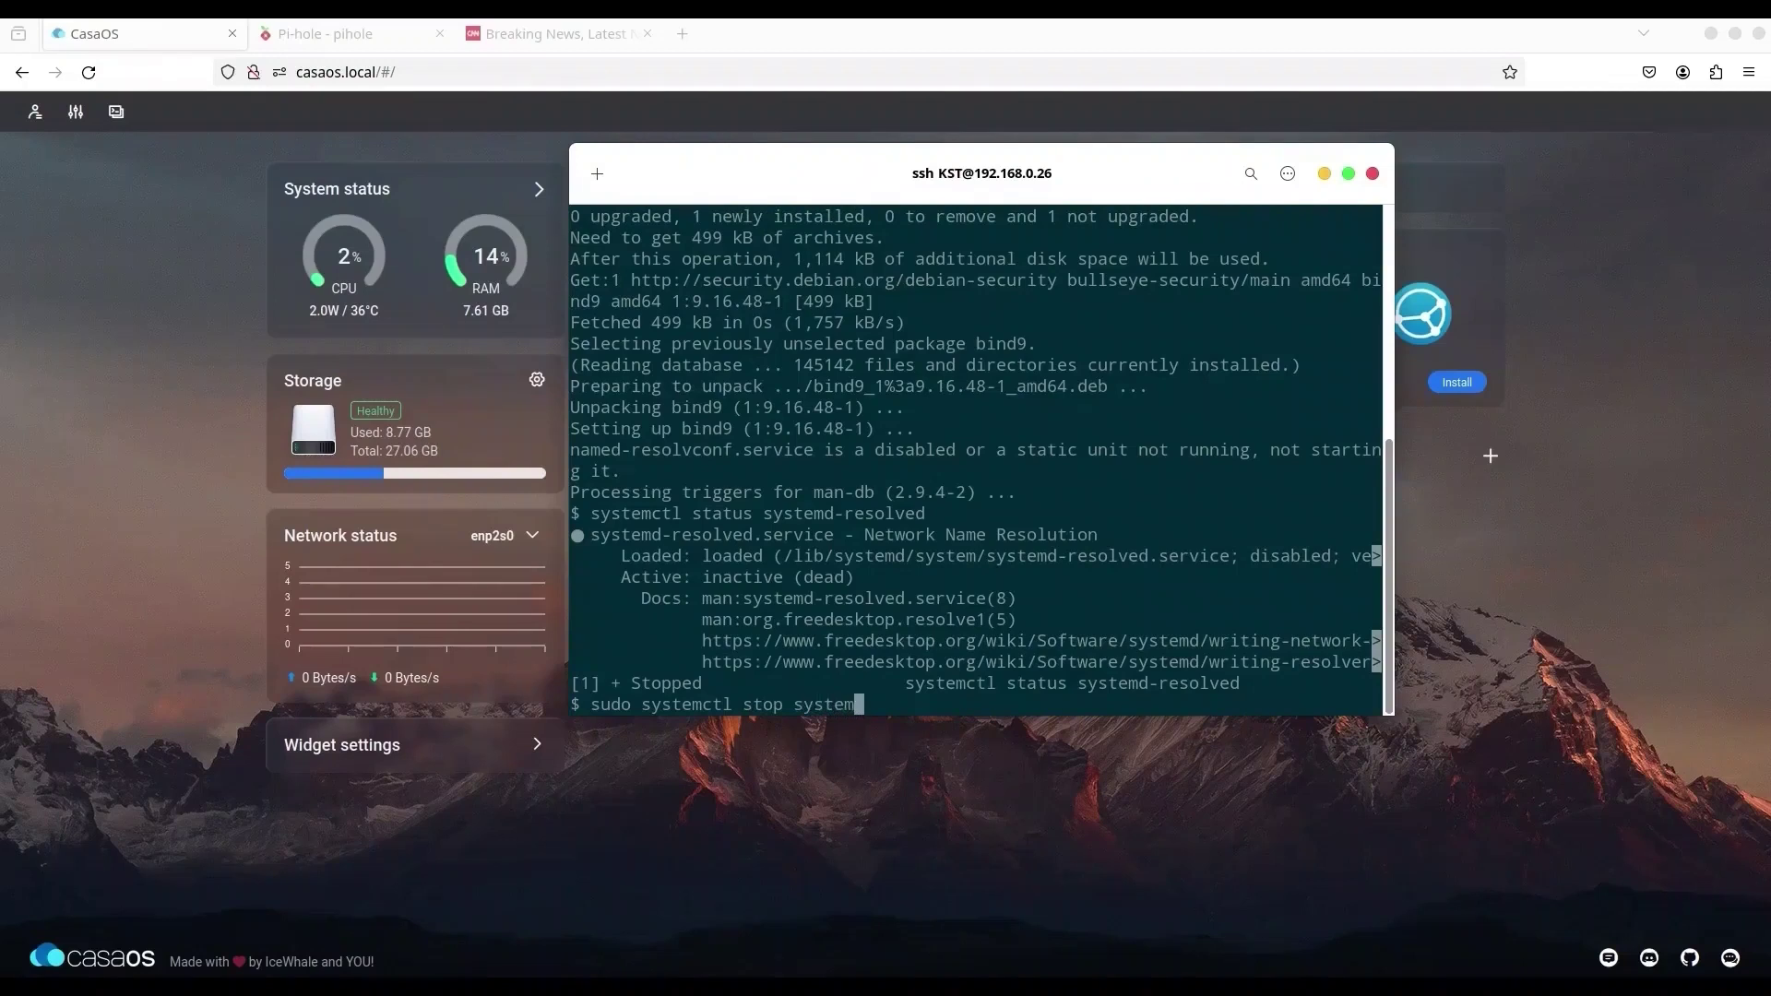
type("d-resolved")
key("BackSpace")
key("BackSpace")
key("BackSpace")
key("BackSpace")
key("BackSpace")
key("BackSpace")
key("BackSpace")
key("BackSpace")
key("BackSpace")
key("BackSpace")
key("BackSpace")
key("BackSpace")
key("BackSpace")
key("BackSpace")
key("BackSpace")
key("BackSpace")
key("BackSpace")
key("BackSpace")
key("BackSpace")
key("BackSpace")
type("disable systemd-resolved")
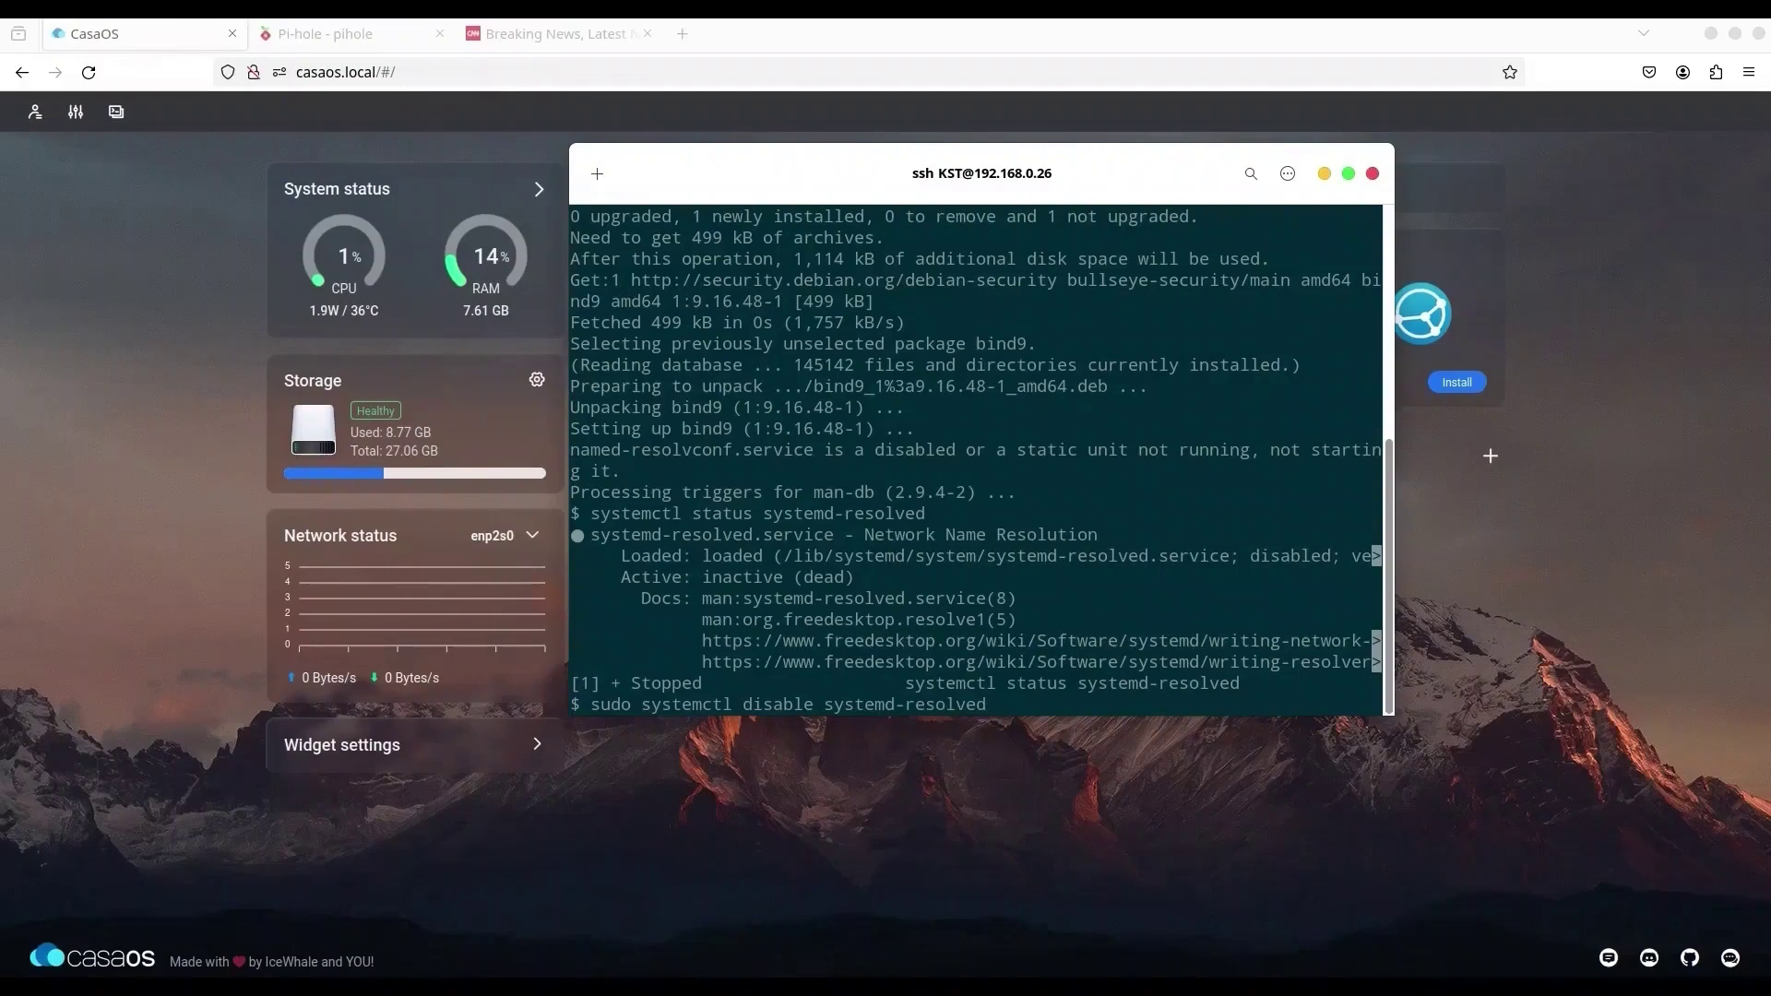
key("BackSpace")
key("BackSpace")
key("BackSpace")
key("BackSpace")
key("BackSpace")
key("BackSpace")
key("BackSpace")
key("BackSpace")
key("BackSpace")
key("BackSpace")
key("BackSpace")
key("BackSpace")
key("BackSpace")
key("BackSpace")
key("BackSpace")
key("BackSpace")
key("BackSpace")
key("BackSpace")
key("BackSpace")
key("BackSpace")
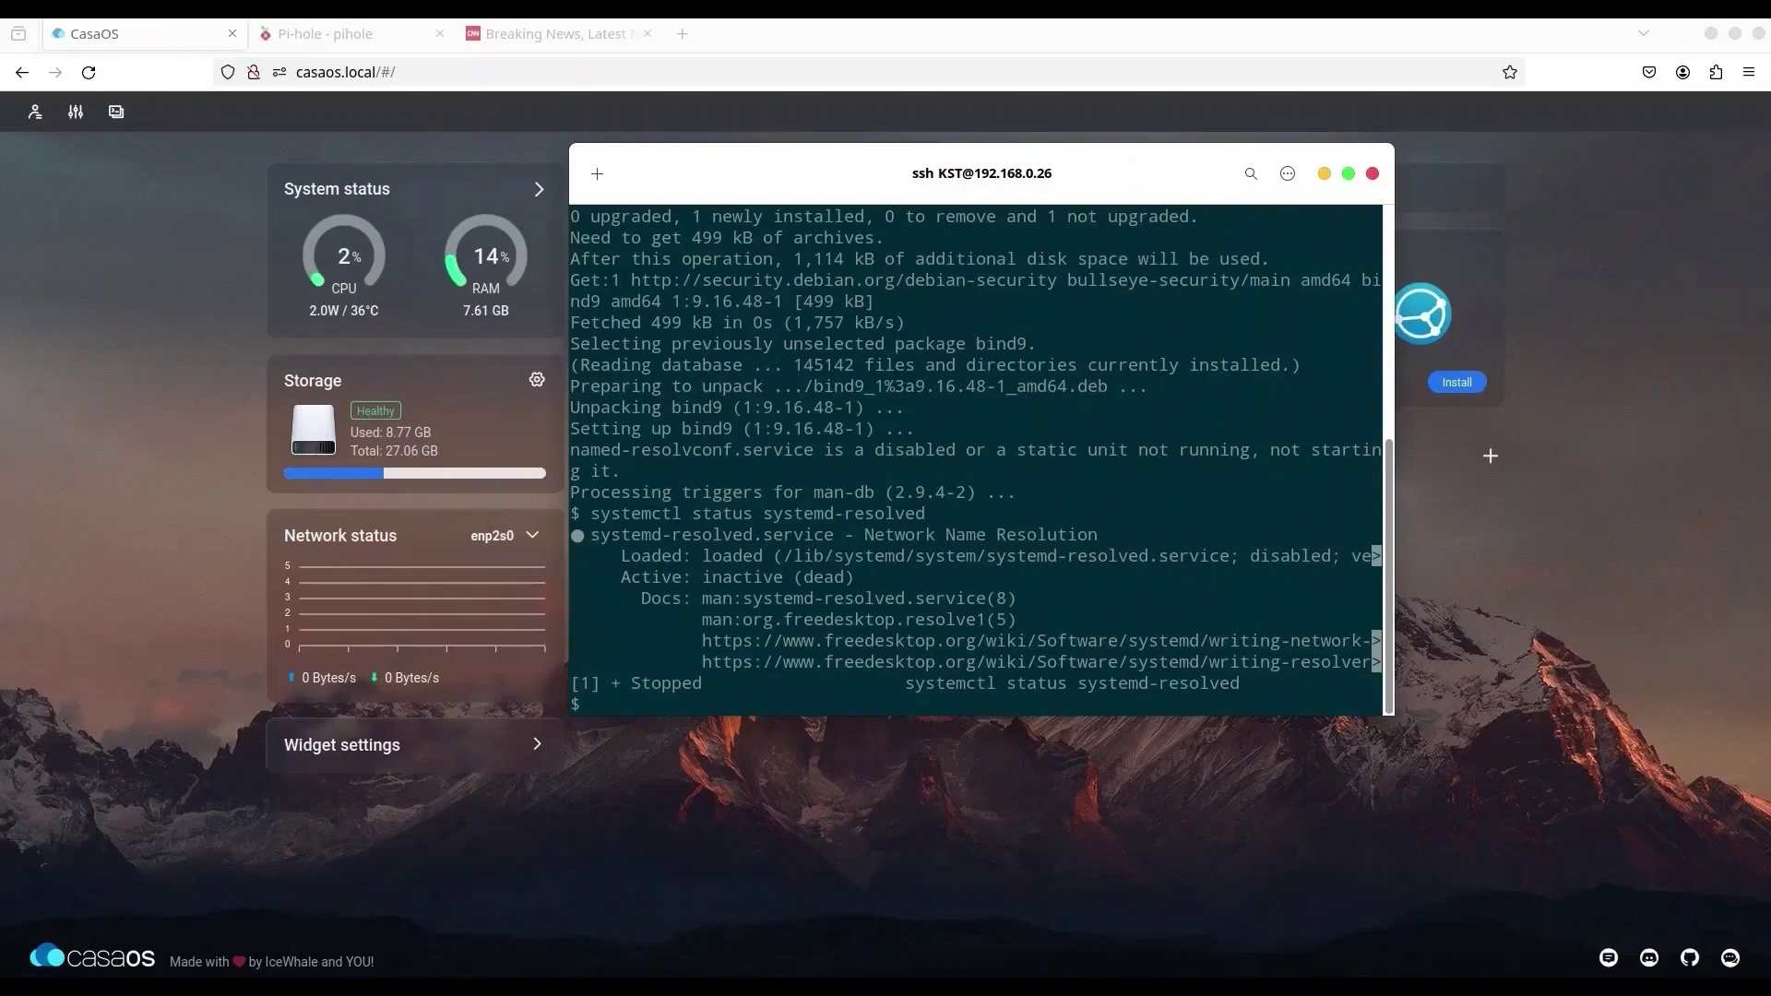
type("sudo /")
key("BackSpace")
type("nano /ect/bind/named.conf.op")
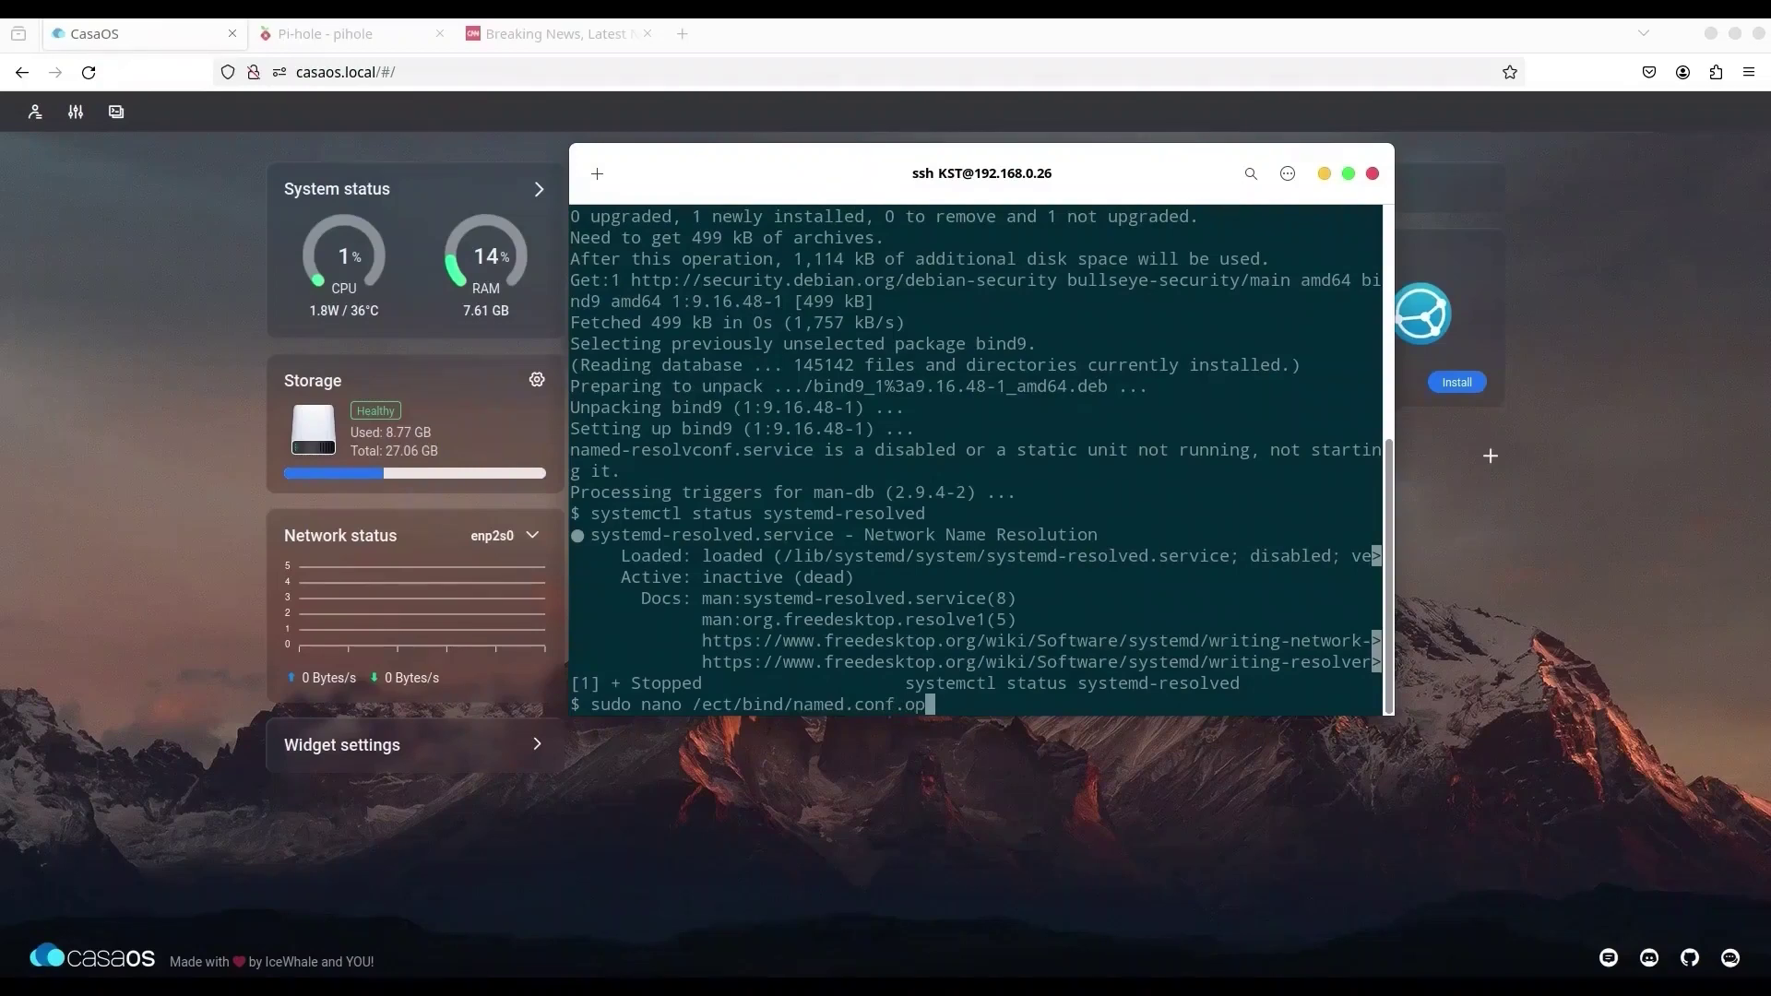
type("tions")
key("Return")
key("ctrl+z")
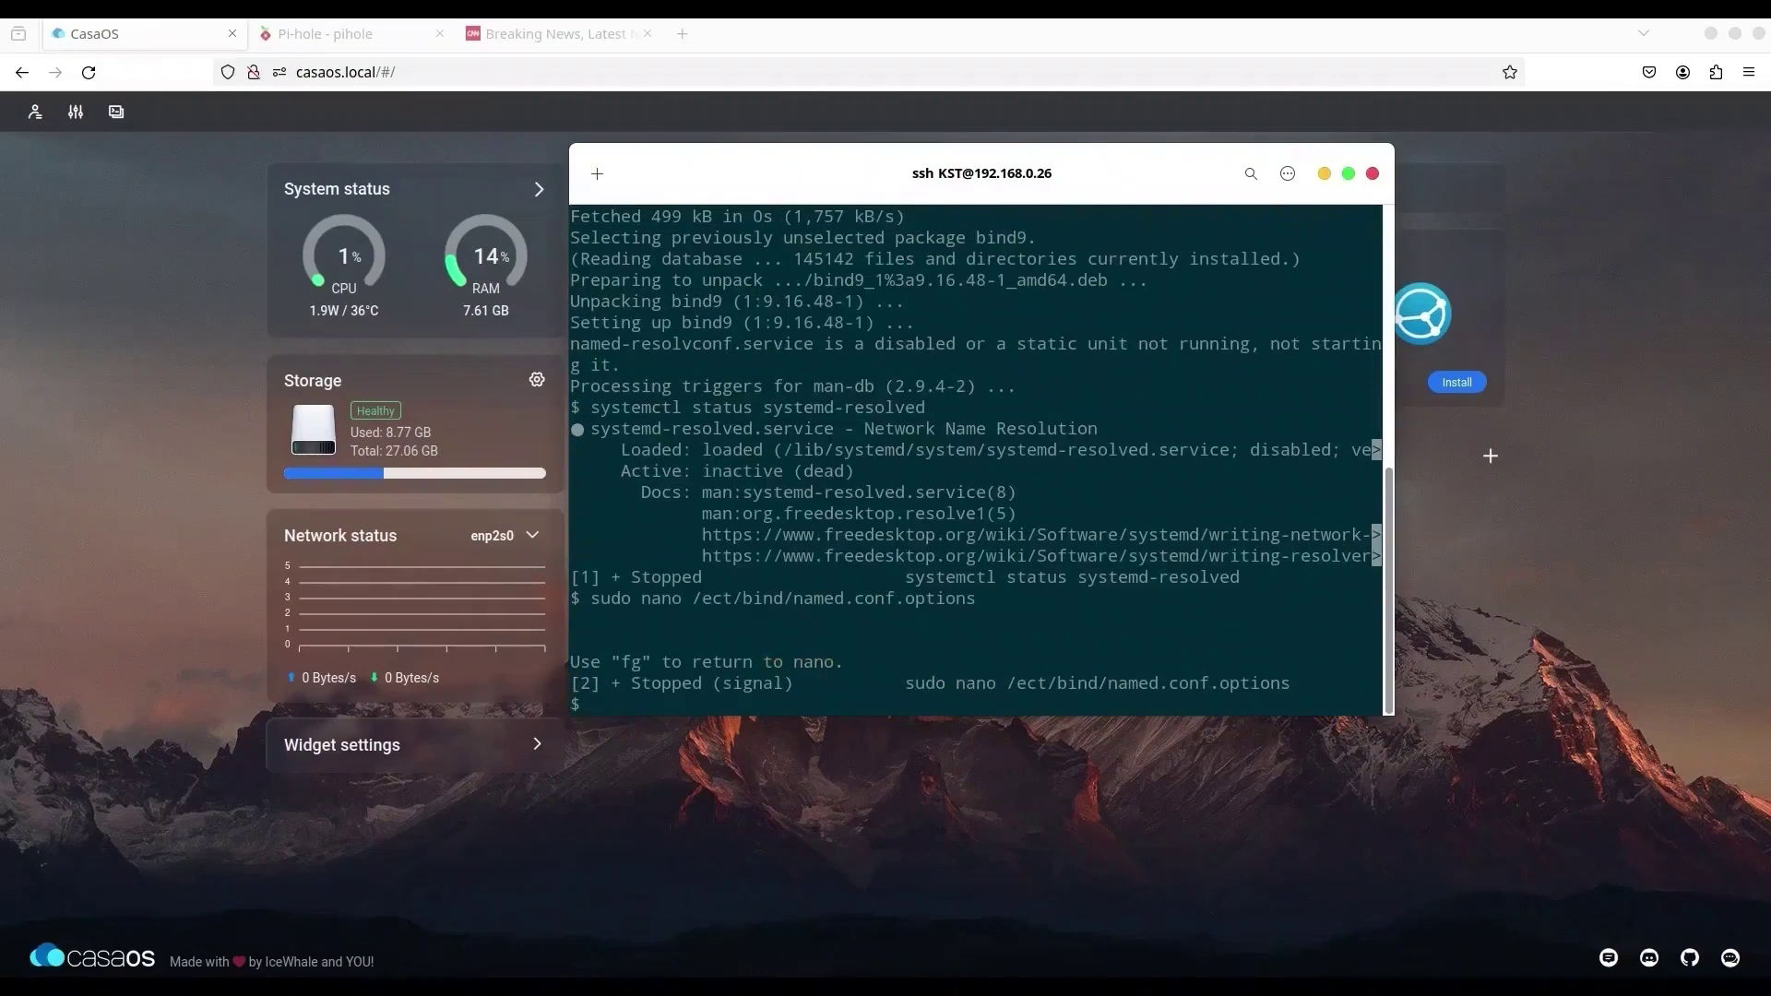
- Open /etc/bind/named.conf.options in nano as superuser and examine its forwarders, listening port and query settings
type("sudo nano /etc/bind/named.conf")
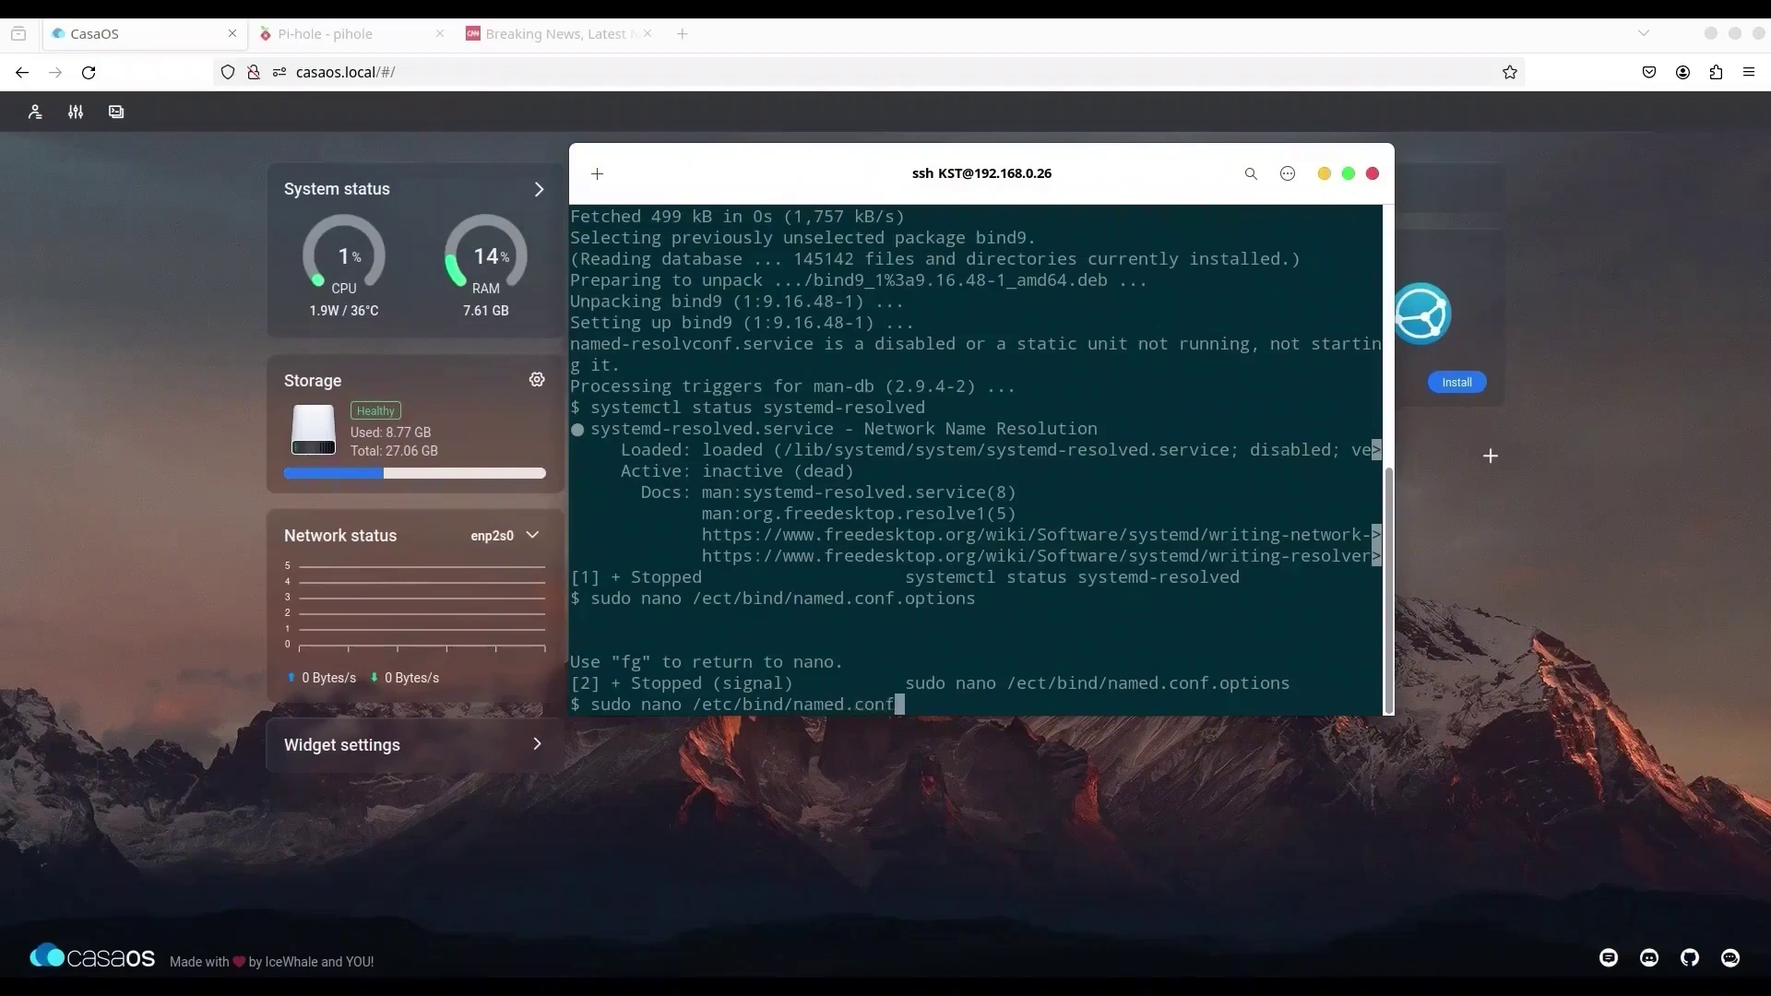
type(".")
type("options")
key("Return")
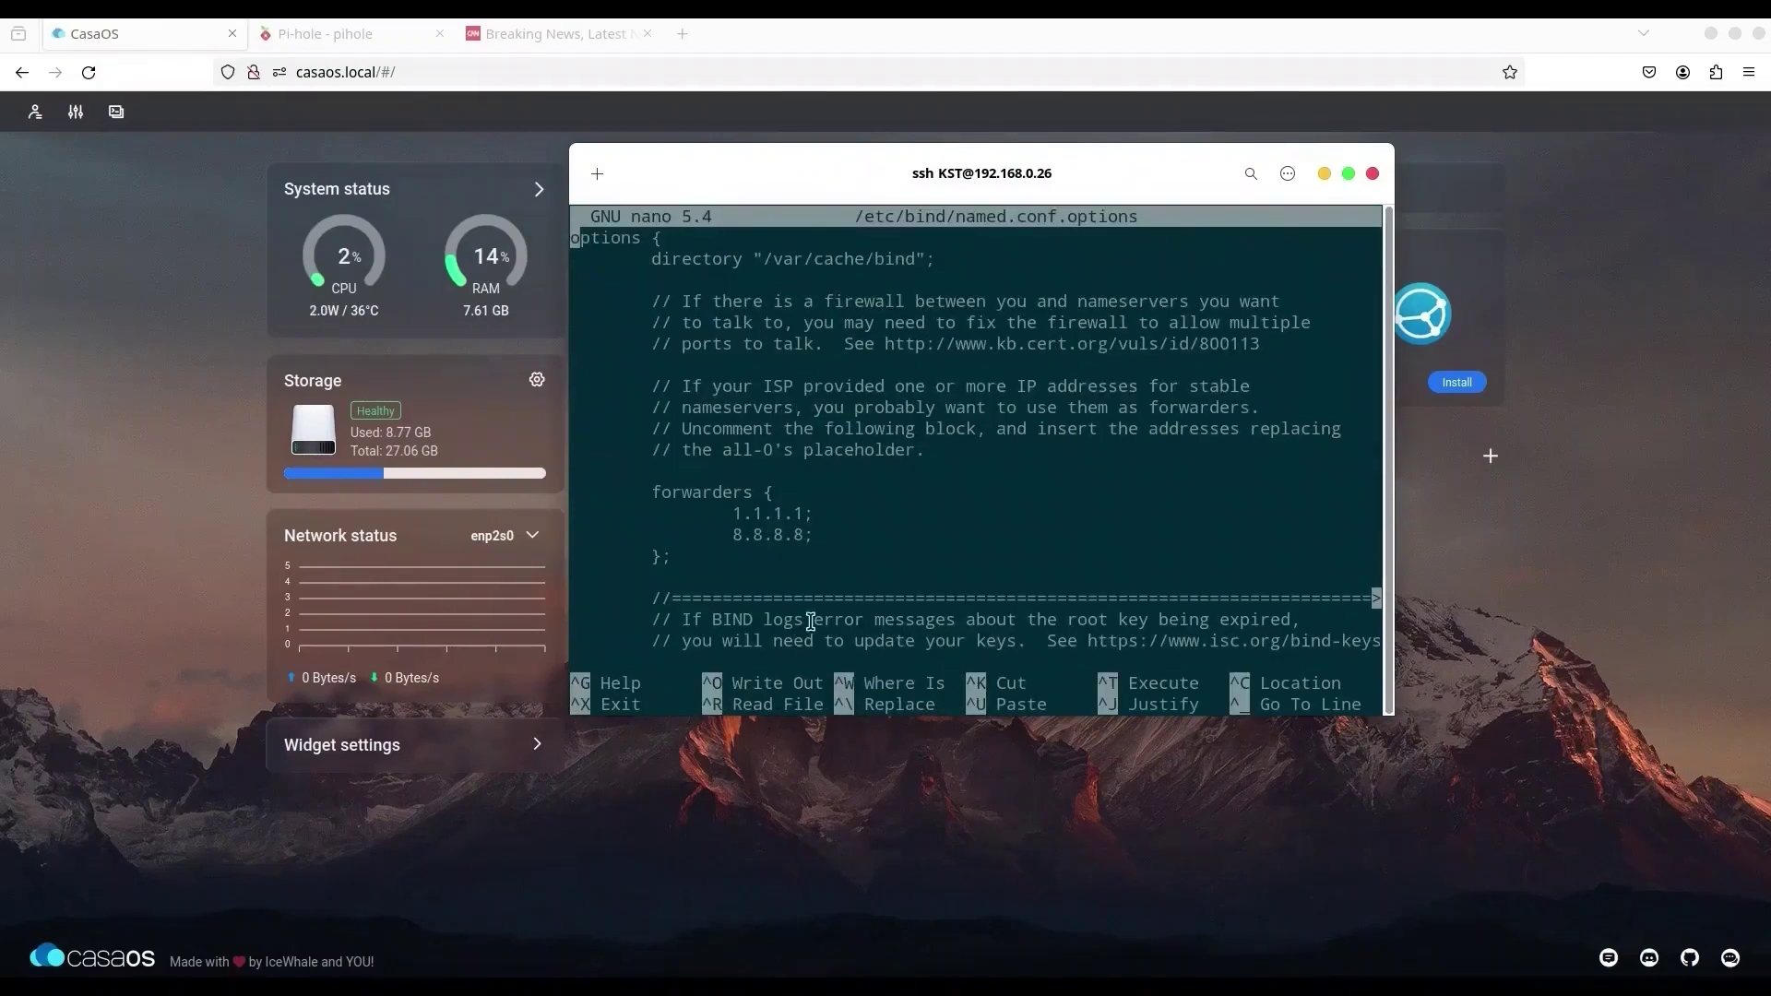
left_click_drag(803, 535, 732, 514)
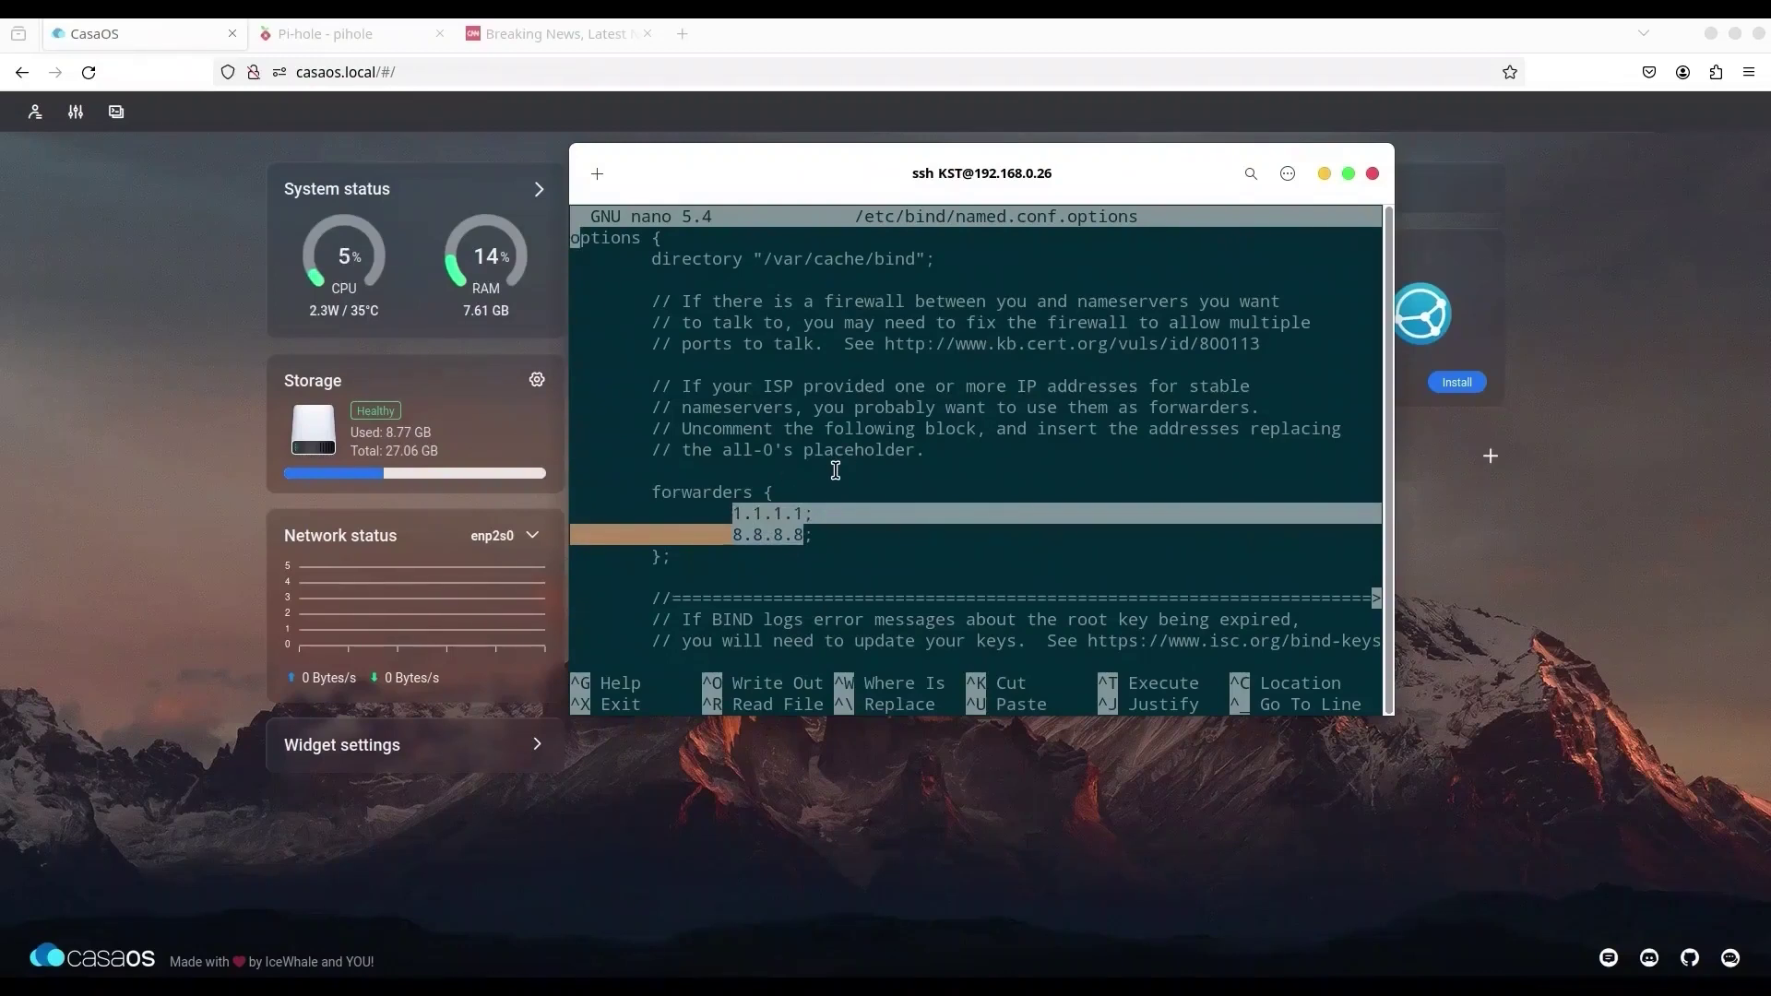
scroll(836, 470, "down", 9)
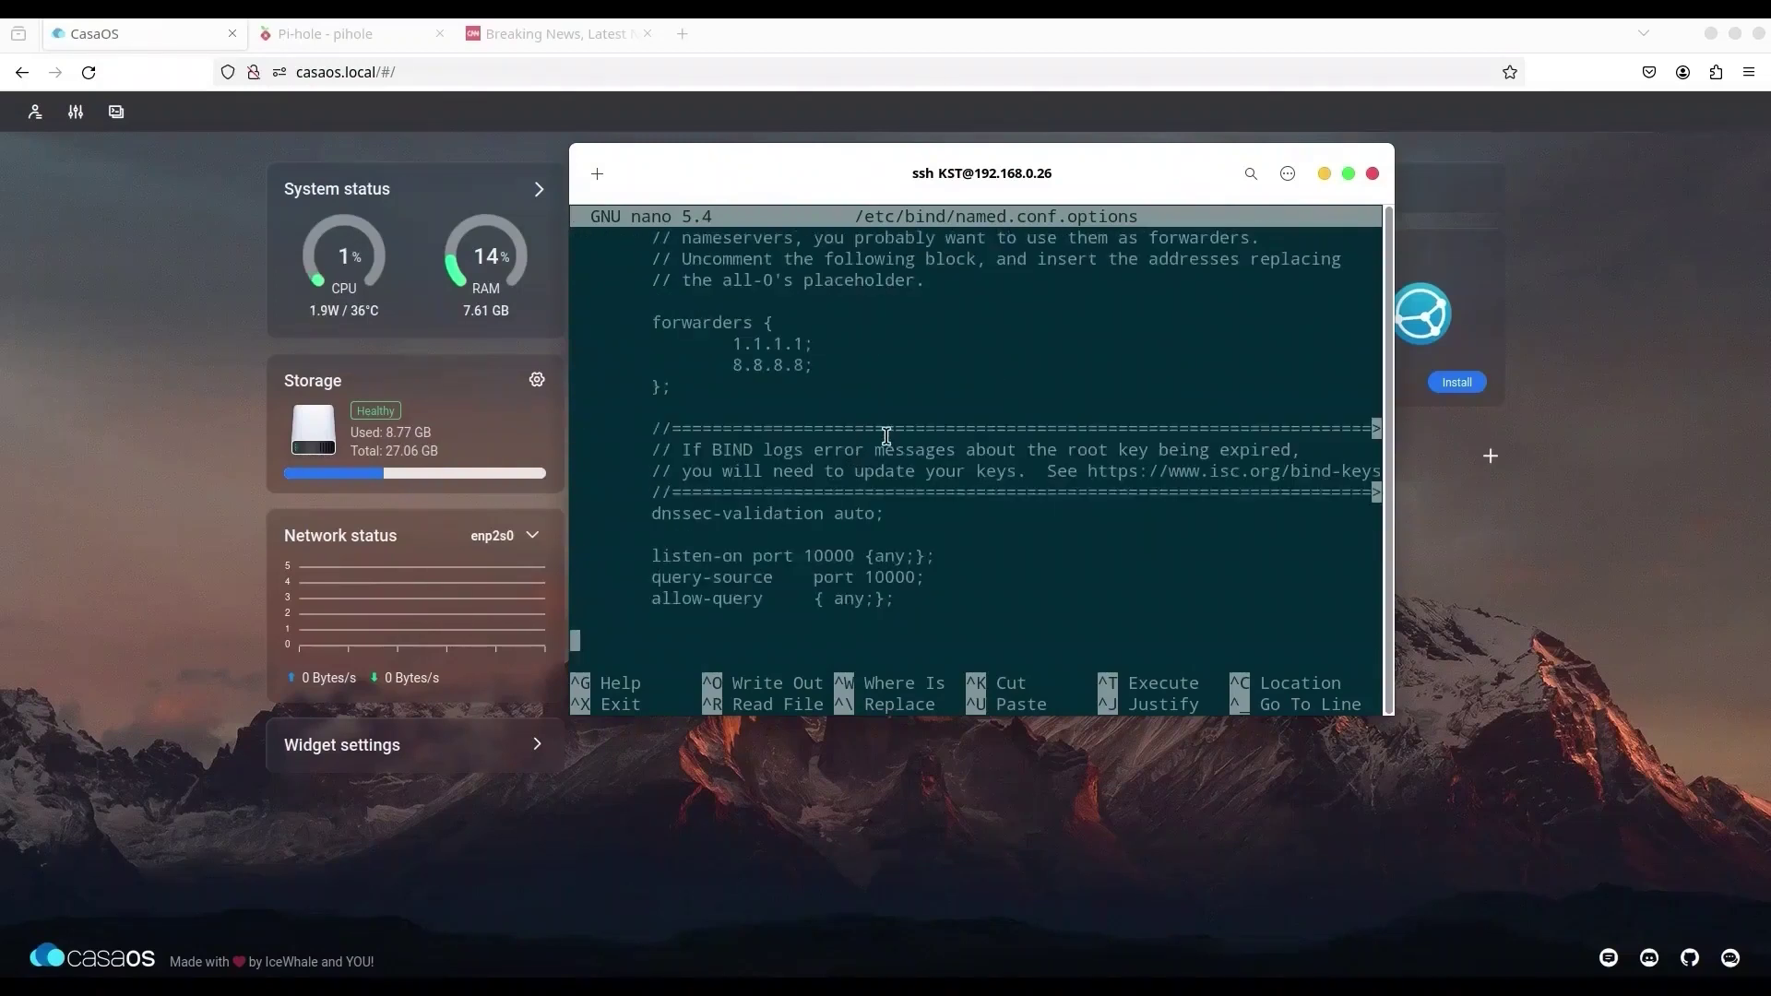
- Examine the port and address list of the listen-on directive in named.conf.options
key("Up")
key("Up")
key("Up")
key("Up")
key("Right")
key("Right")
key("Right")
key("Right")
key("Right")
key("Right")
key("Right")
key("Right")
key("Right")
key("Right")
key("Right")
key("Right")
key("Right")
key("Left")
key("Left")
key("Left")
key("Left")
key("Left")
key("Left")
key("Left")
key("Left")
key("Left")
key("Left")
key("Left")
key("Left")
key("Right")
key("Right")
key("Right")
key("Right")
key("Right")
key("Right")
key("Right")
key("Right")
key("Right")
key("Right")
key("Right")
key("Right")
key("Right")
key("Right")
key("Right")
key("Right")
key("Right")
key("Right")
key("Right")
key("Right")
key("Right")
key("Right")
key("Right")
key("Left")
key("Left")
key("Left")
key("Left")
key("Left")
key("Left")
key("Left")
key("Left")
key("Left")
key("Left")
key("Left")
key("Left")
key("Left")
key("Left")
key("Left")
key("Left")
key("Left")
key("Left")
key("Left")
key("Left")
key("Left")
key("Left")
key("Right")
key("Right")
key("Right")
key("Right")
key("Right")
key("Right")
key("Right")
key("Right")
key("Right")
key("Right")
key("Right")
key("Right")
key("Right")
key("Right")
key("Right")
key("Right")
key("Right")
key("Right")
key("Left")
key("Left")
key("Left")
key("Left")
key("Left")
key("Left")
- Examine the source port set by the query-source directive in the options block
key("Down")
key("Left")
key("Left")
key("Left")
key("Left")
key("Left")
key("Left")
key("Right")
key("Right")
key("Right")
key("Right")
key("Right")
key("Right")
key("Right")
key("Right")
key("Right")
key("Right")
key("Right")
key("Right")
key("Right")
- Examine the allow-query directive and the listen-on-v6 setting through the end of the options file
key("Down")
key("Left")
key("Left")
key("Left")
key("Left")
key("Left")
key("Left")
key("Left")
key("Left")
key("Left")
key("Left")
key("Left")
key("Left")
key("Left")
key("Right")
key("Right")
key("Right")
key("Right")
key("Right")
key("Right")
key("Right")
key("Right")
key("Right")
key("Right")
key("Right")
key("Right")
key("Right")
key("Left")
key("Left")
key("Left")
key("Left")
key("Left")
key("Left")
key("Down")
key("Down")
key("Down")
key("Down")
key("Down")
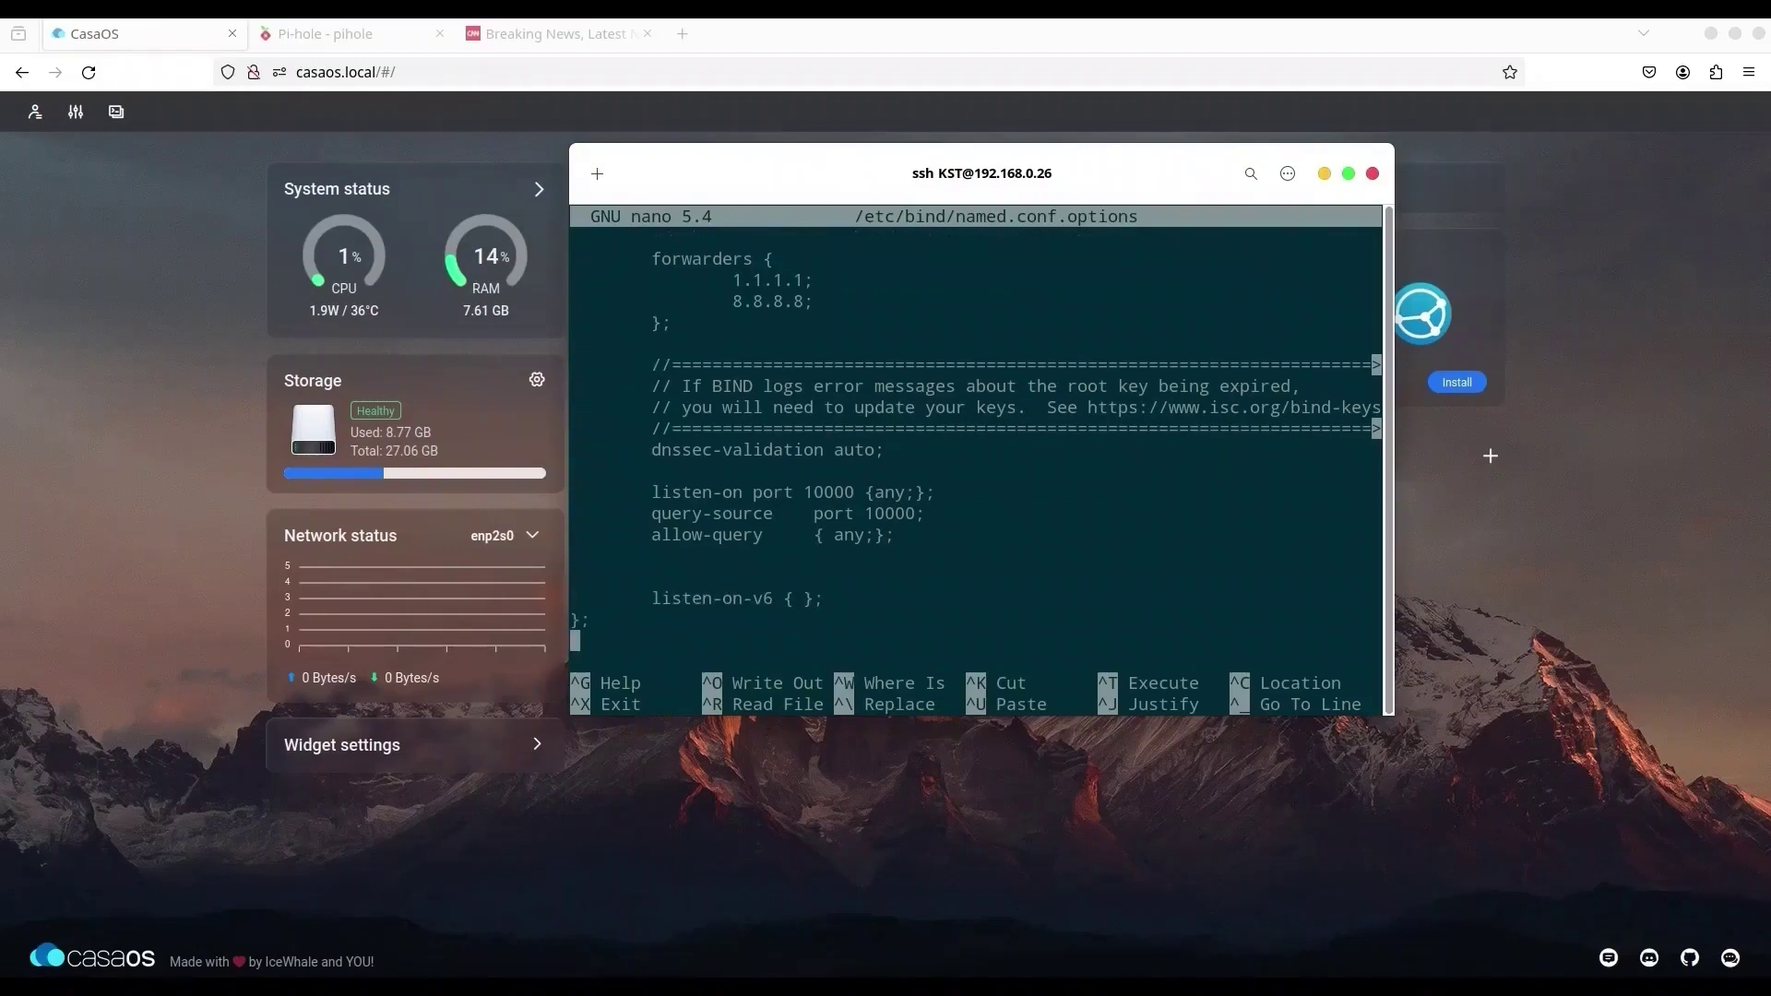
key("Right")
key("Right")
key("Right")
key("Right")
key("Right")
key("Right")
key("Left")
key("Left")
key("Left")
key("Left")
key("Left")
key("Left")
key("Left")
key("Left")
key("Left")
key("Right")
key("Right")
key("Right")
key("Right")
key("Right")
key("Right")
- Close the named.conf.options file and restart the bind9 service as superuser with systemctl
key("ctrl+x")
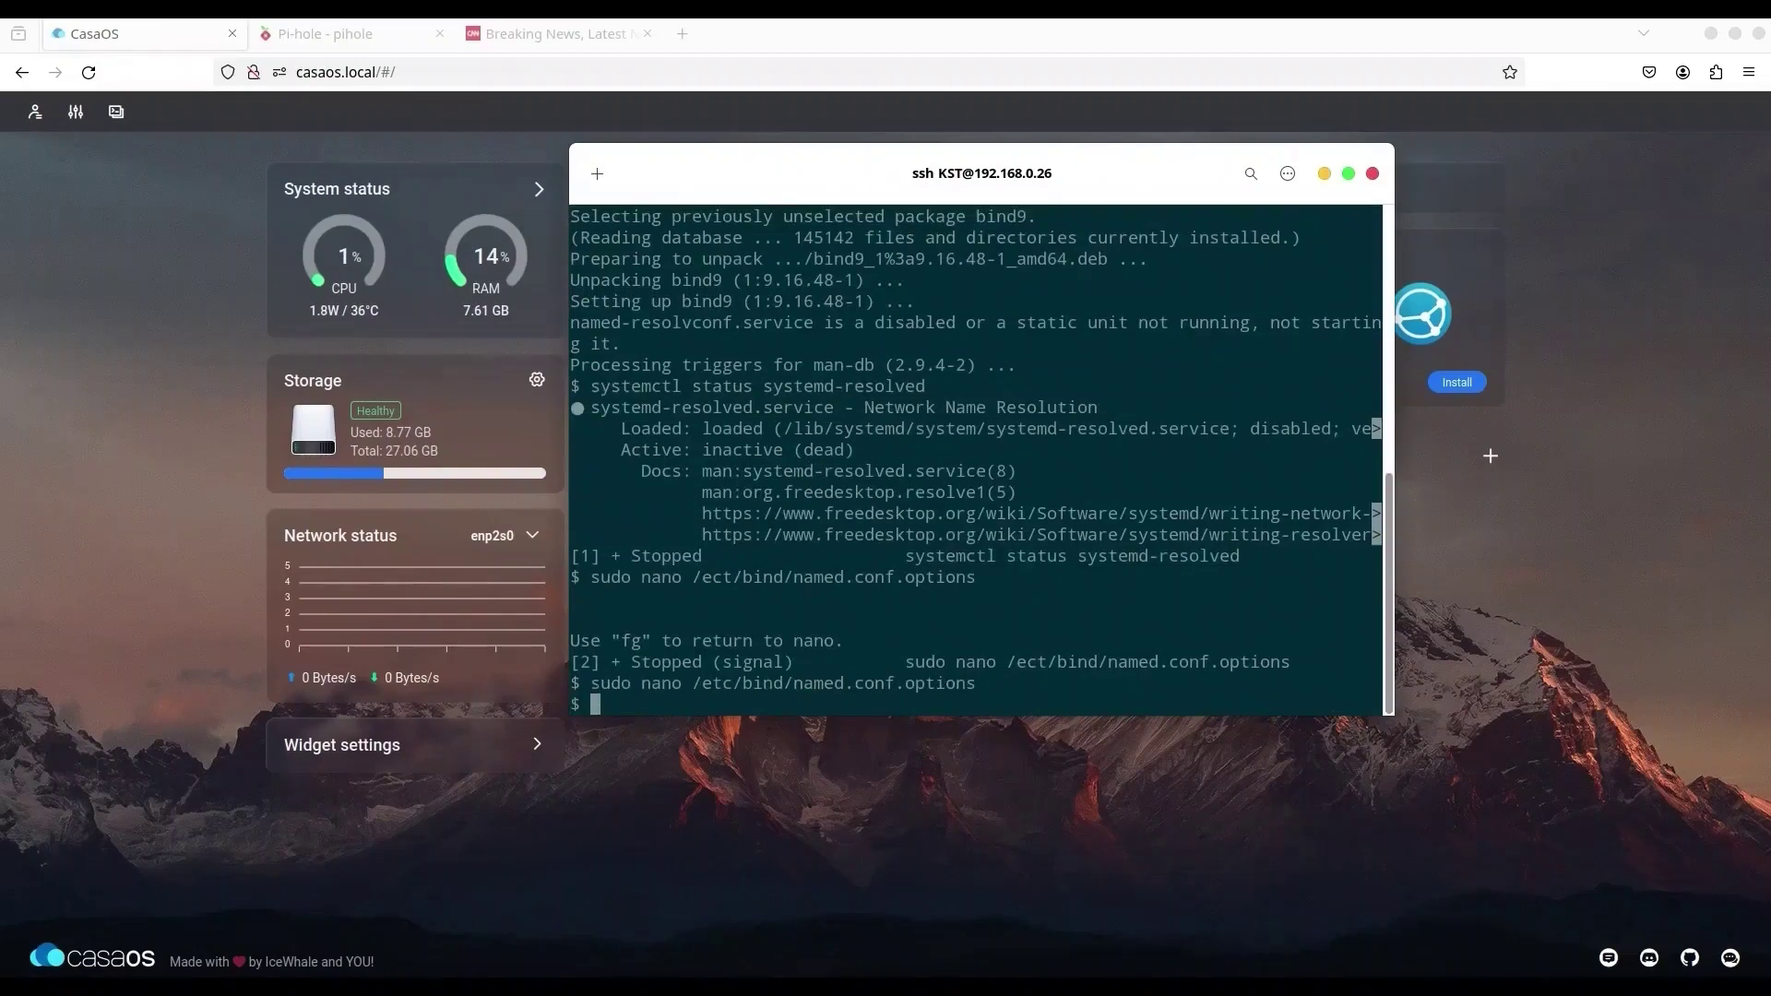
type("sudo systemctl restart ")
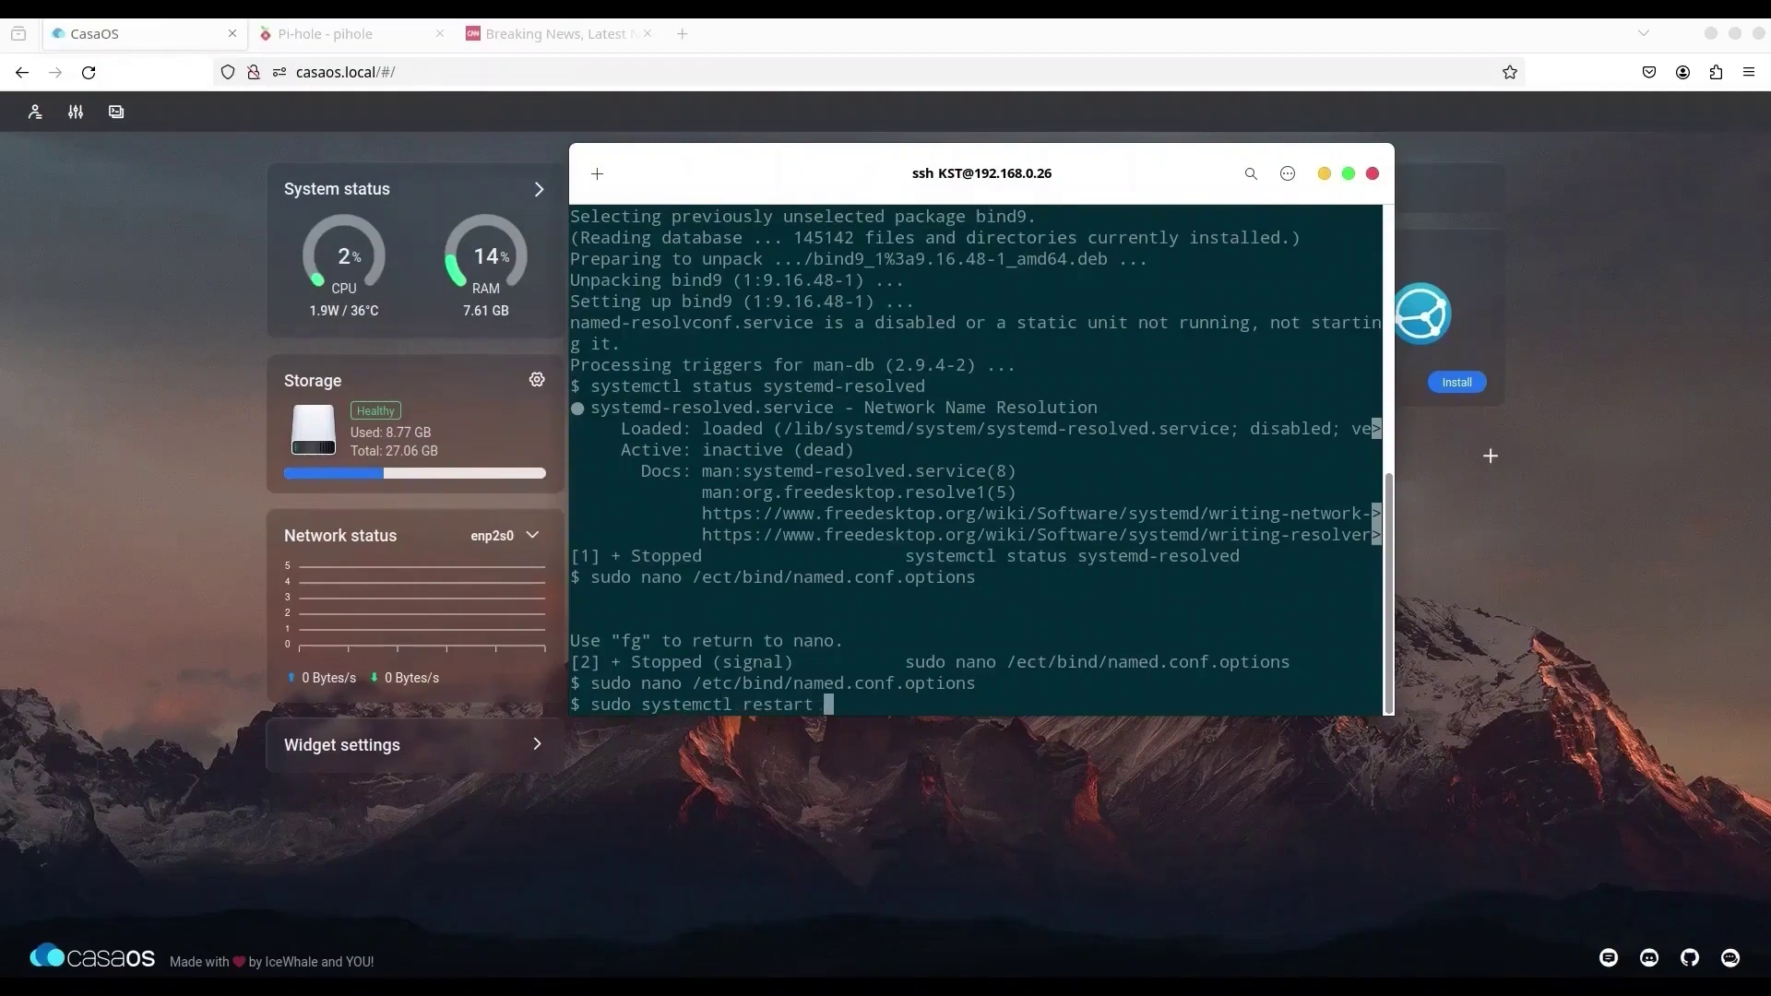
type("bind9")
key("Return")
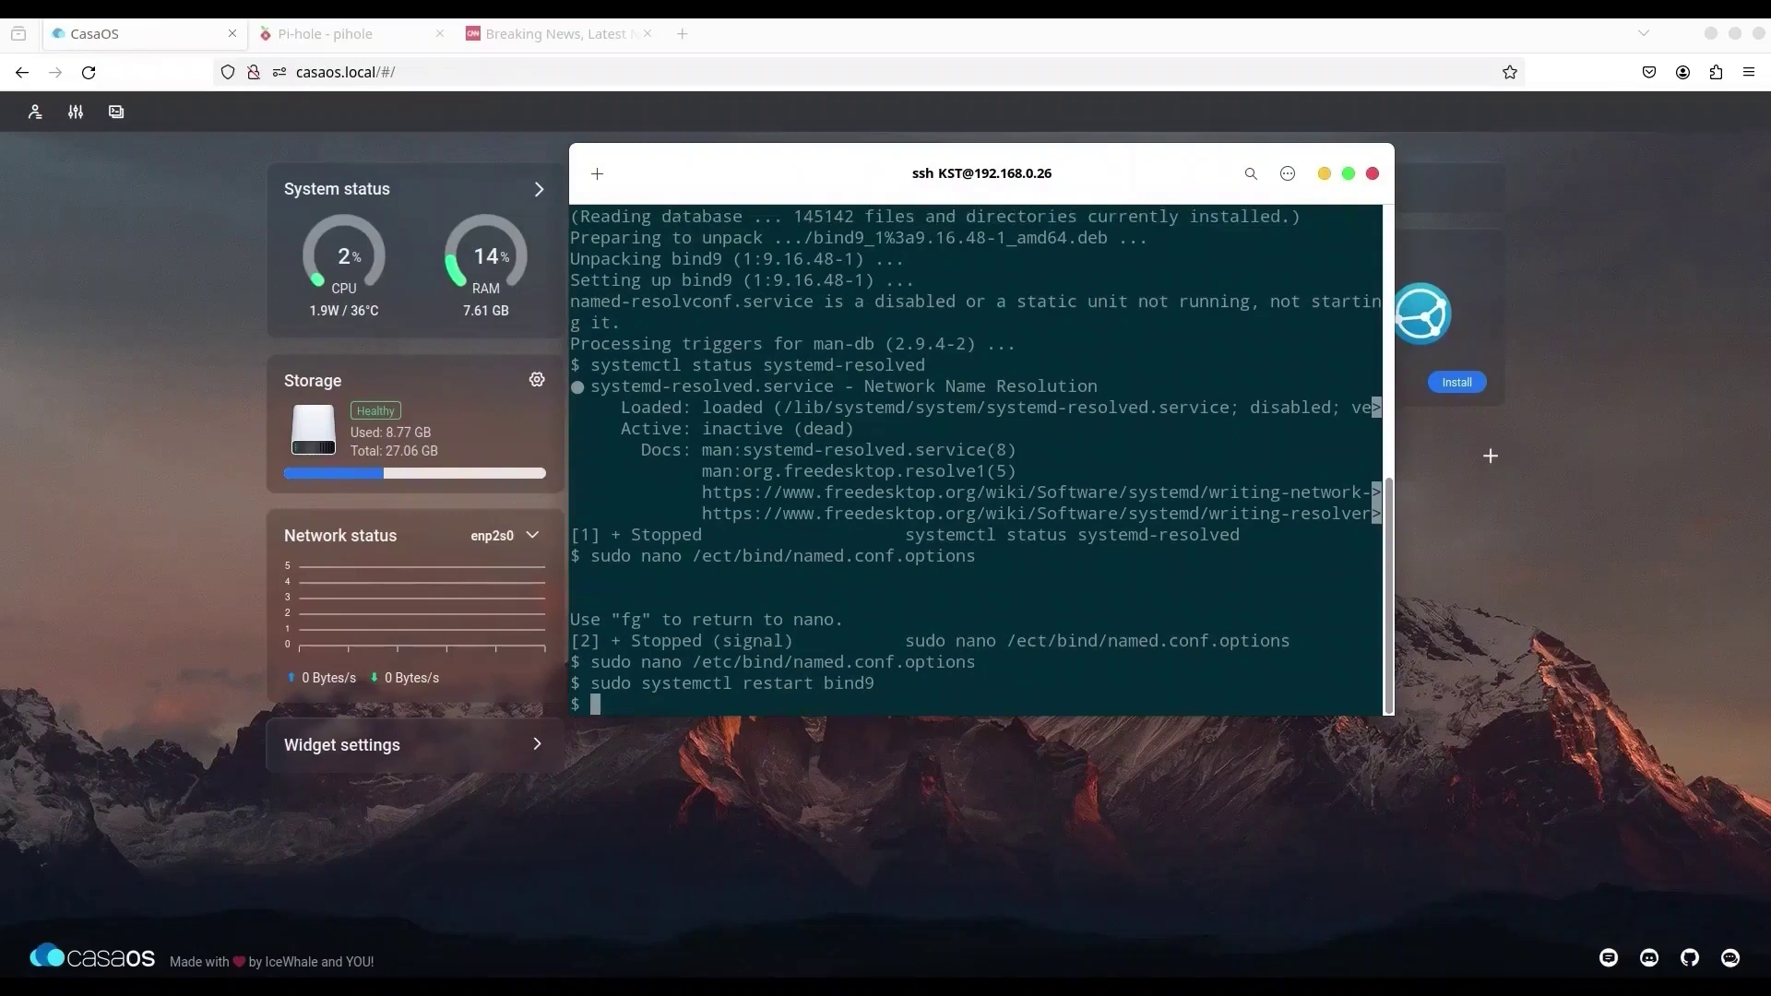
- Check the status of the bind9 service with sudo systemctl status bind9, and return to the shell prompt
type("sudo sst")
key("BackSpace")
key("BackSpace")
type("ystecctl ")
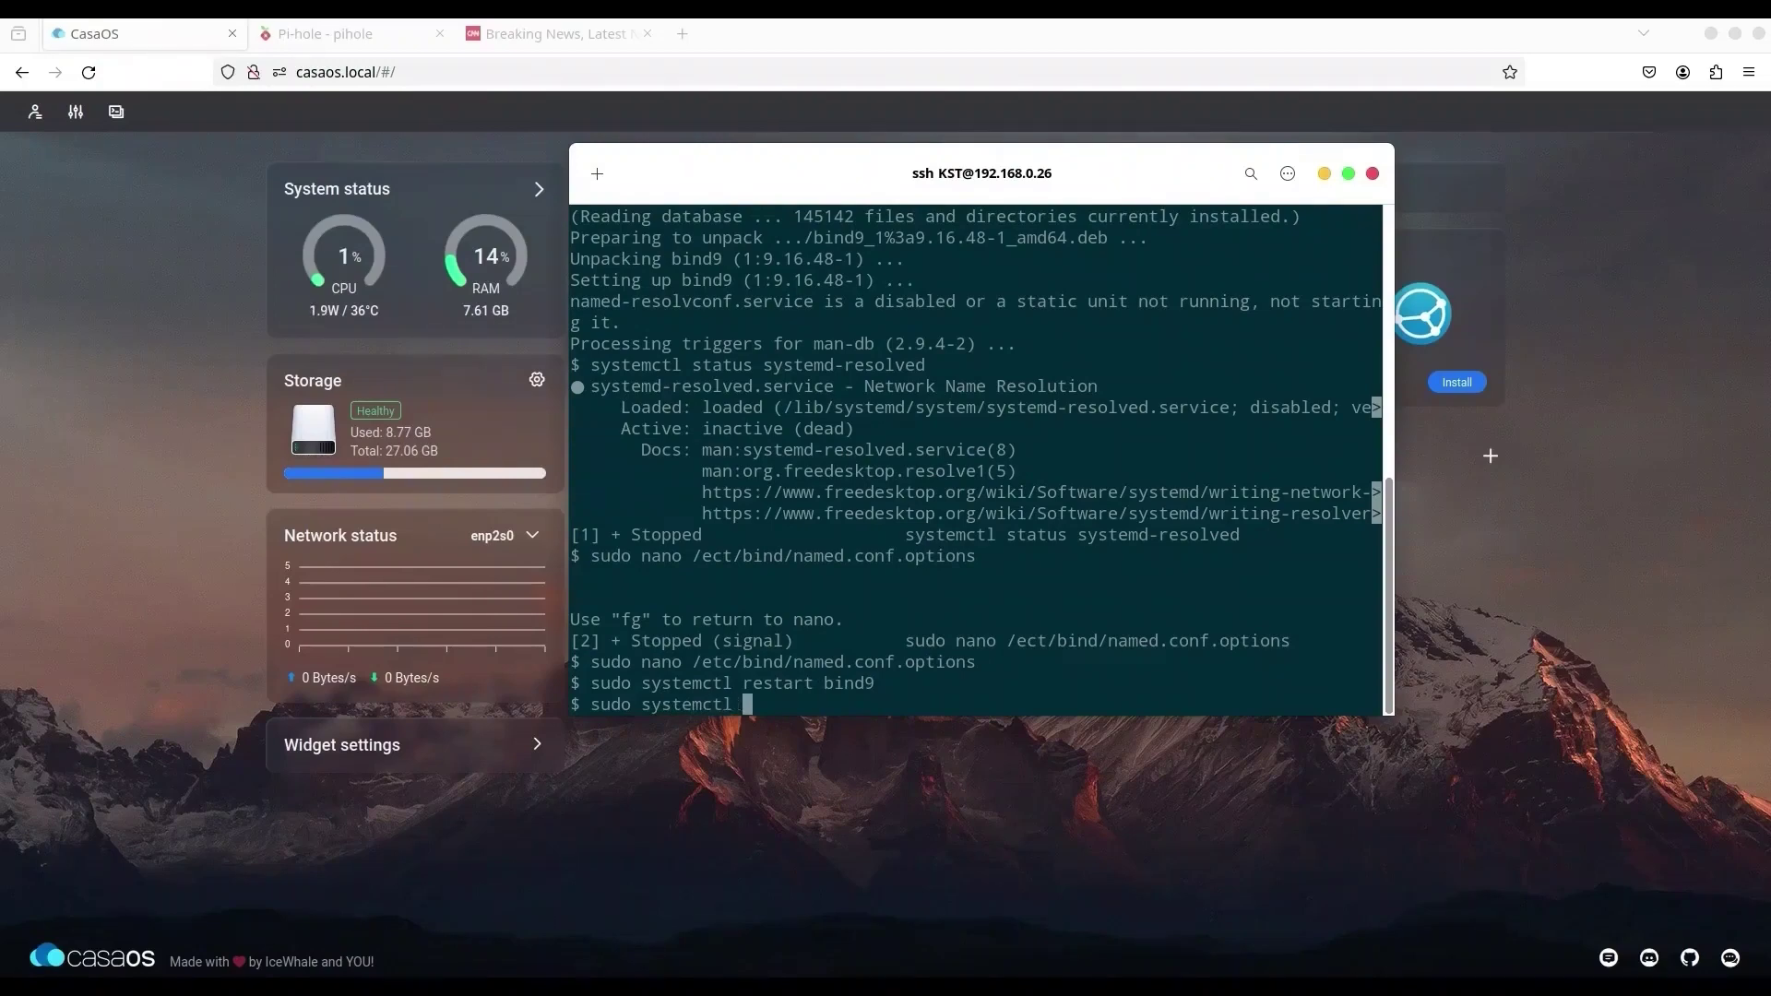
type("status bind9")
key("Return")
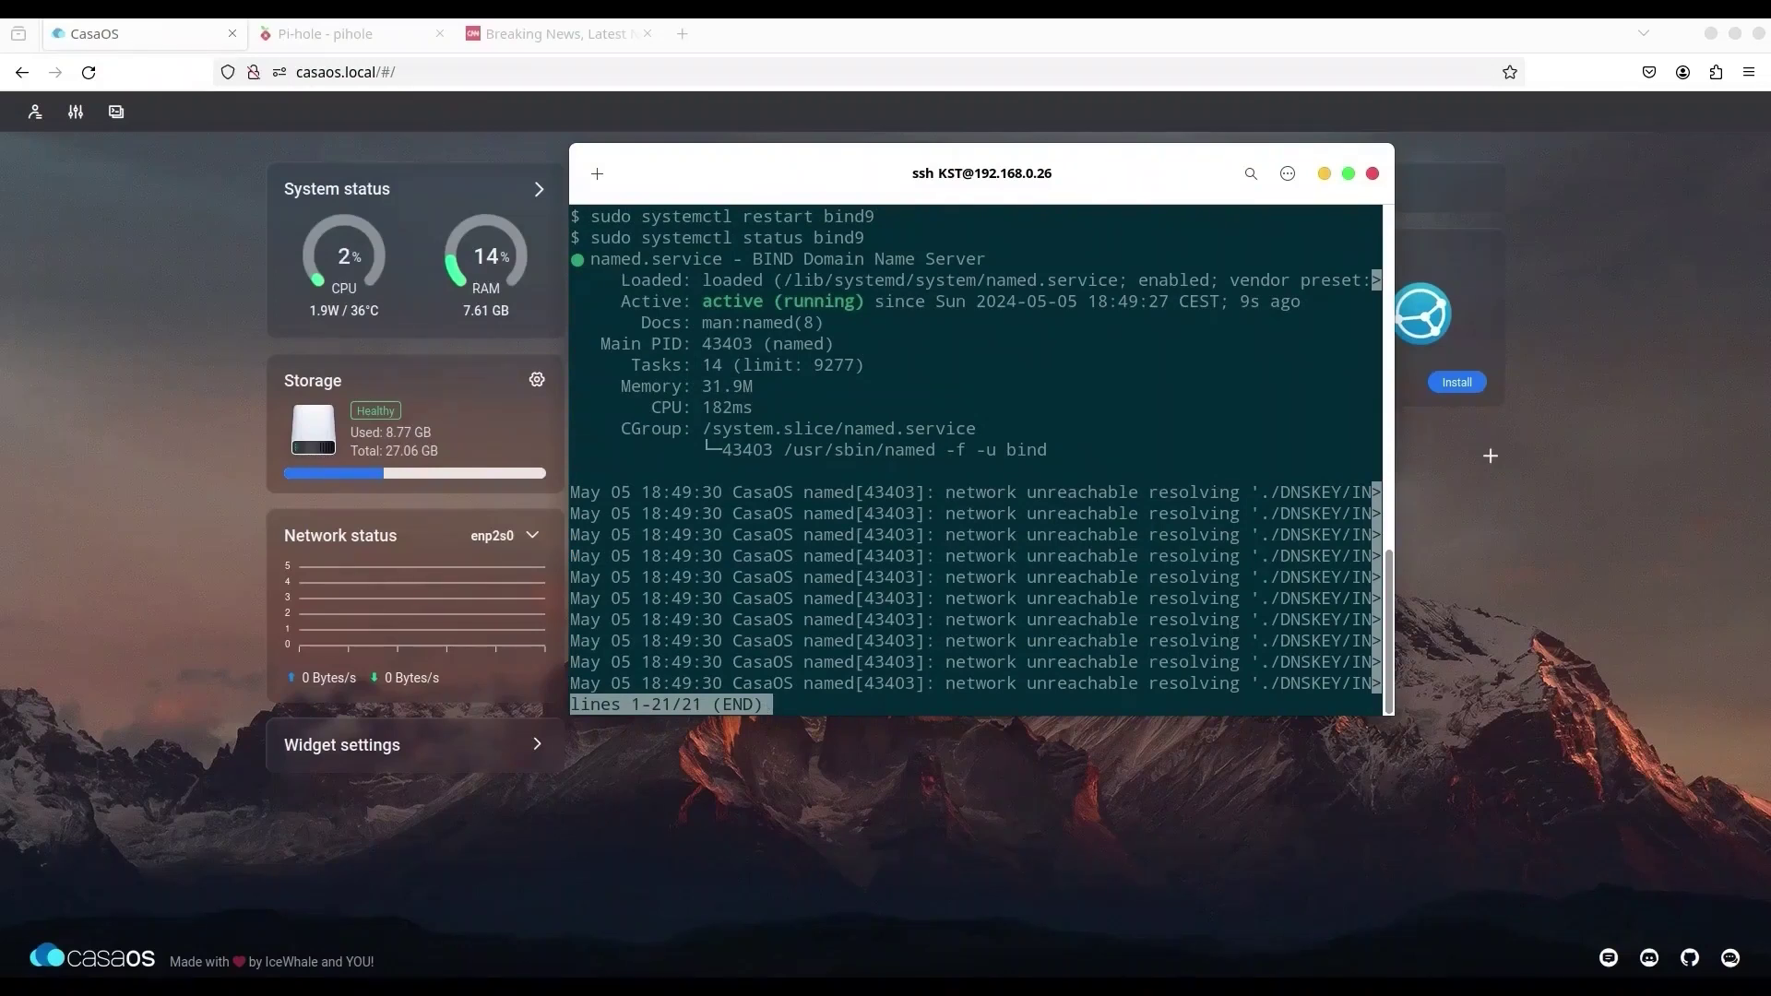
key("ctrl+z")
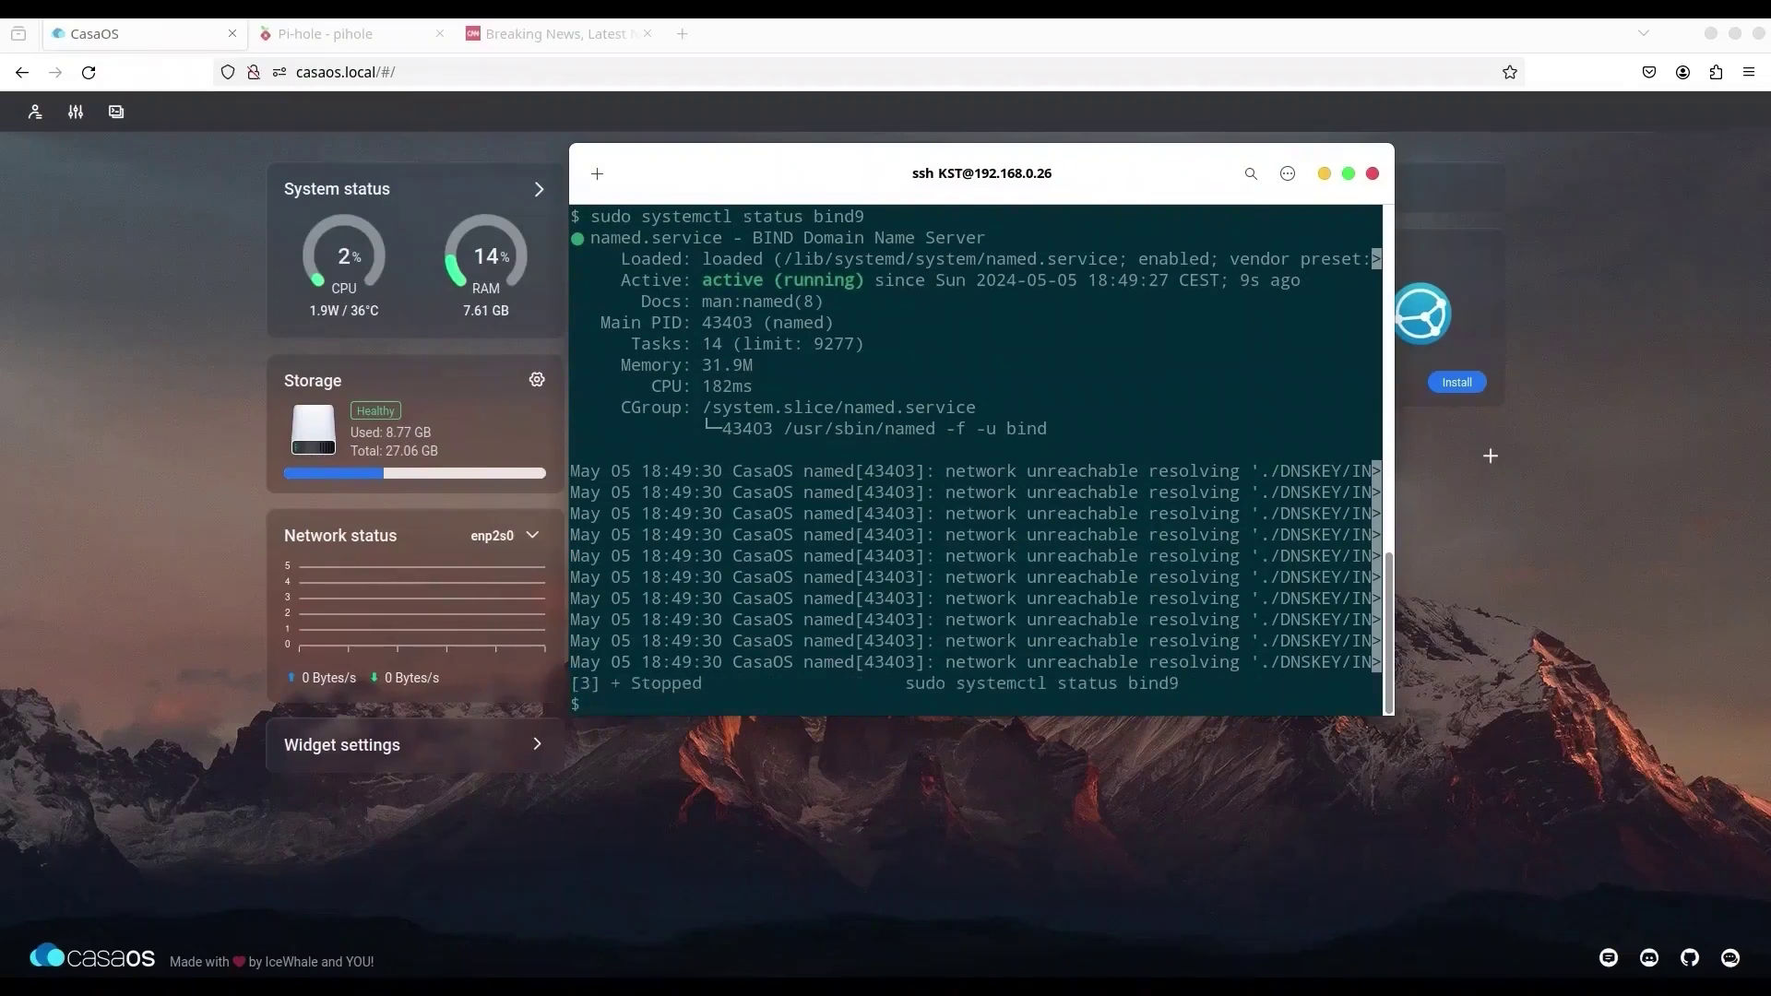
- Try to filter the superuser netstat -tanop output by piping it directly to 10000
type("sudo netstat -tanop | ")
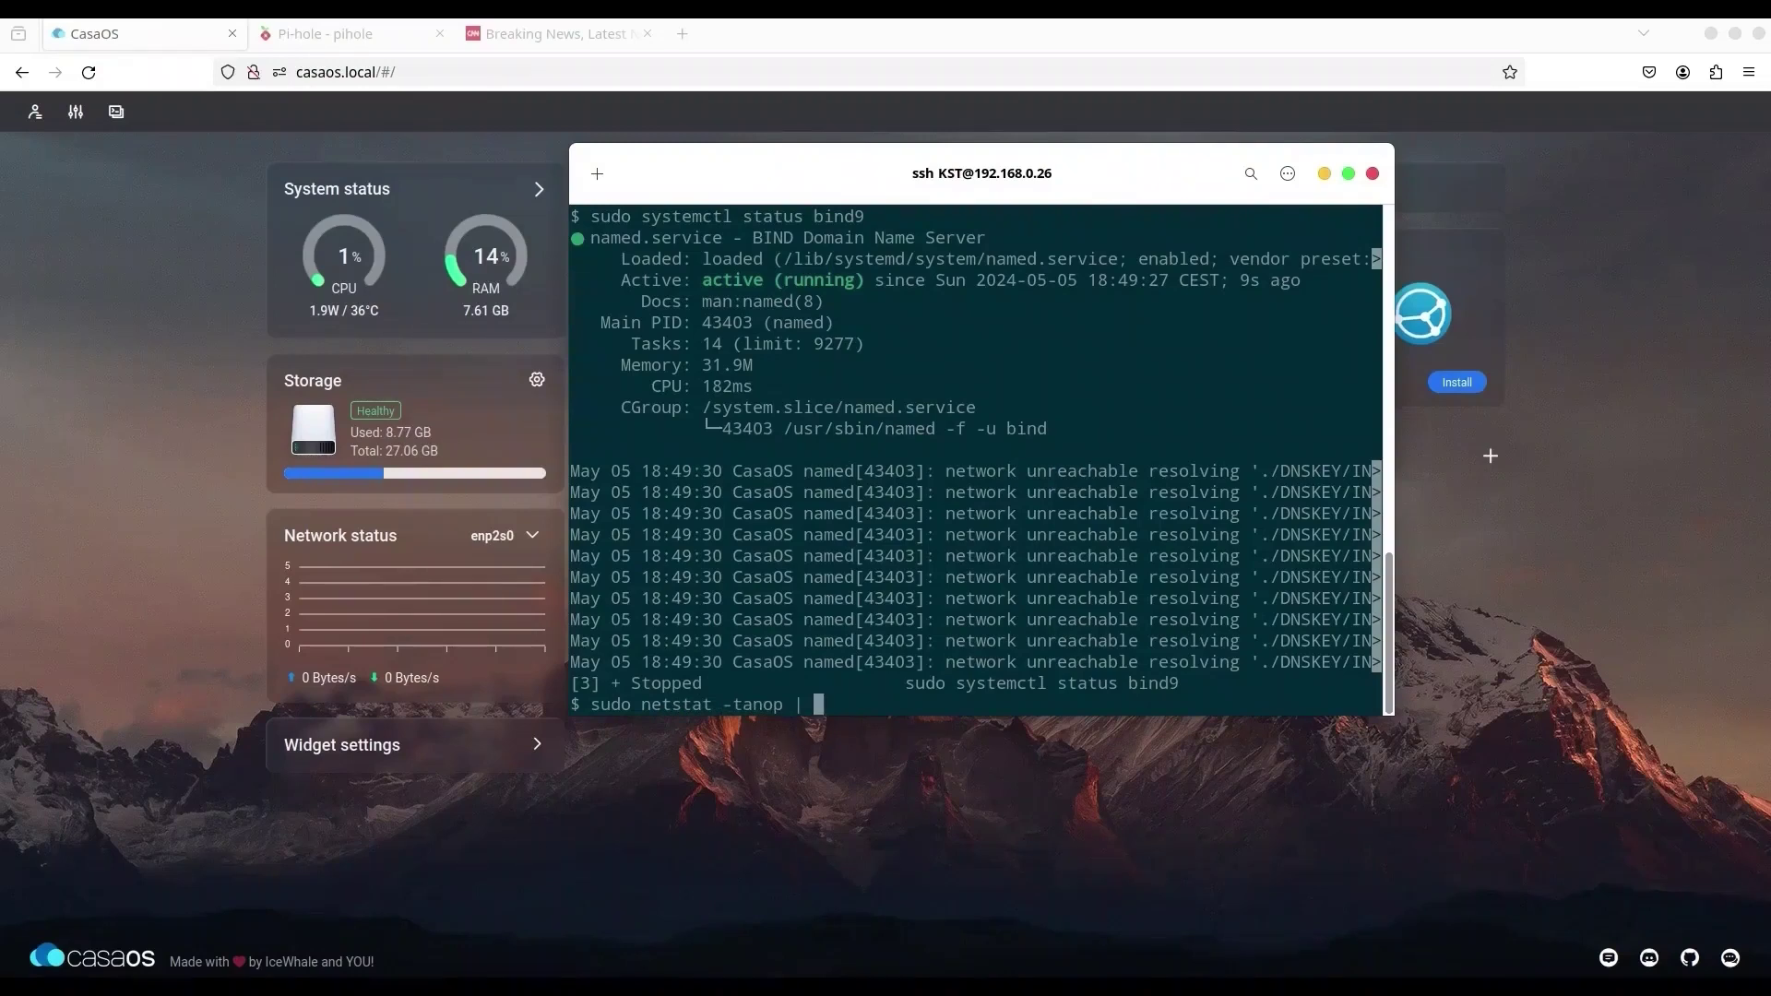
type("10000")
key("Return")
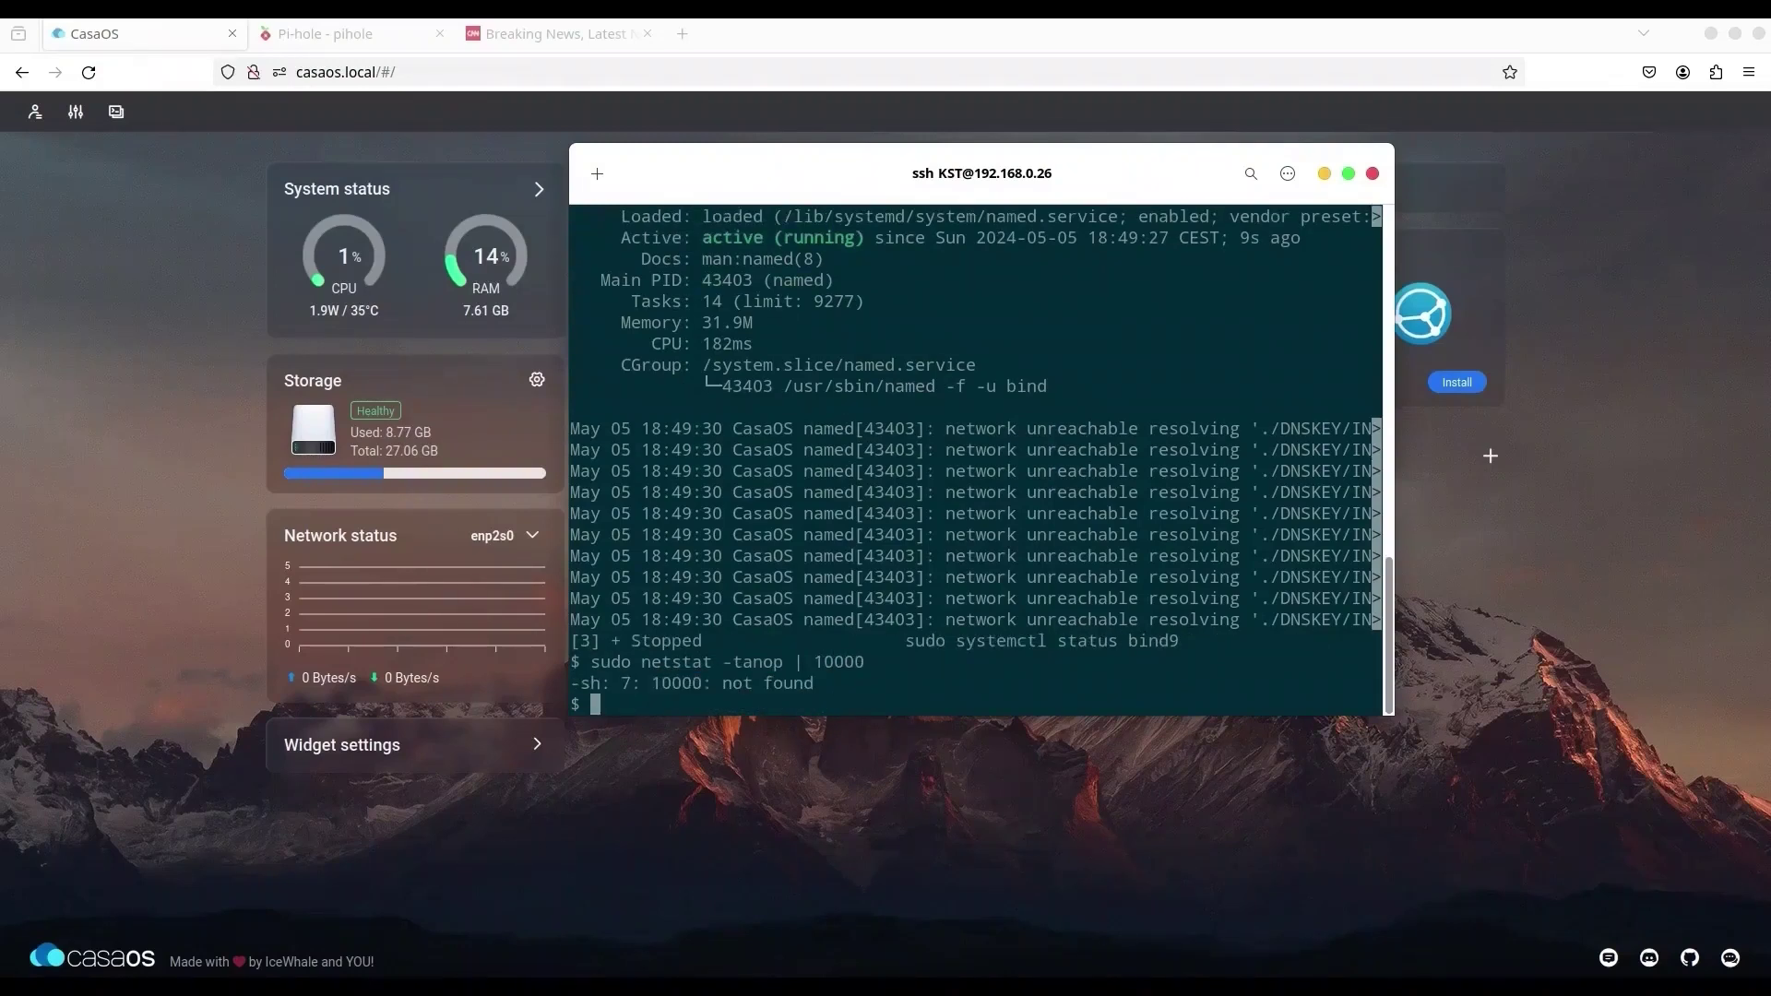
- List the sockets on port 10000 with sudo netstat -tanop | grep 10000
type("sudo net")
type("stat -ta")
type("nom")
type(" | ")
type("grep 10")
type("000")
key("Return")
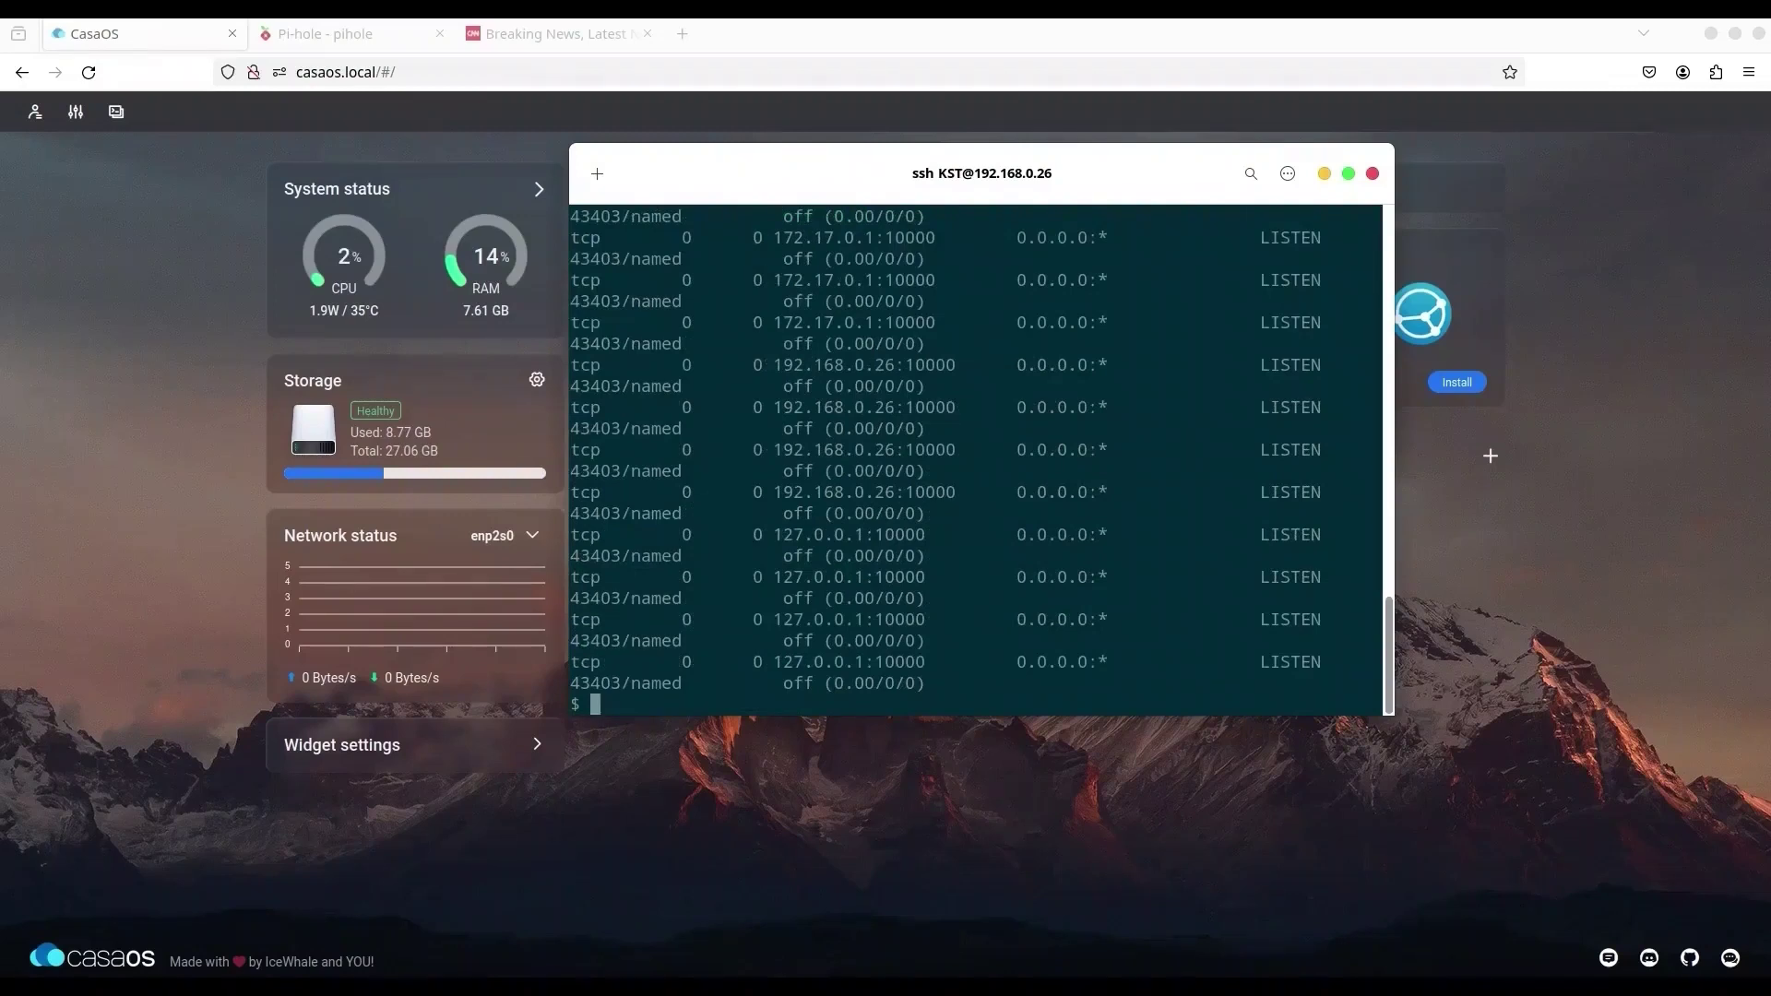
- Examine the server's listening IP address and port in the netstat results
scroll(988, 565, "up", 2)
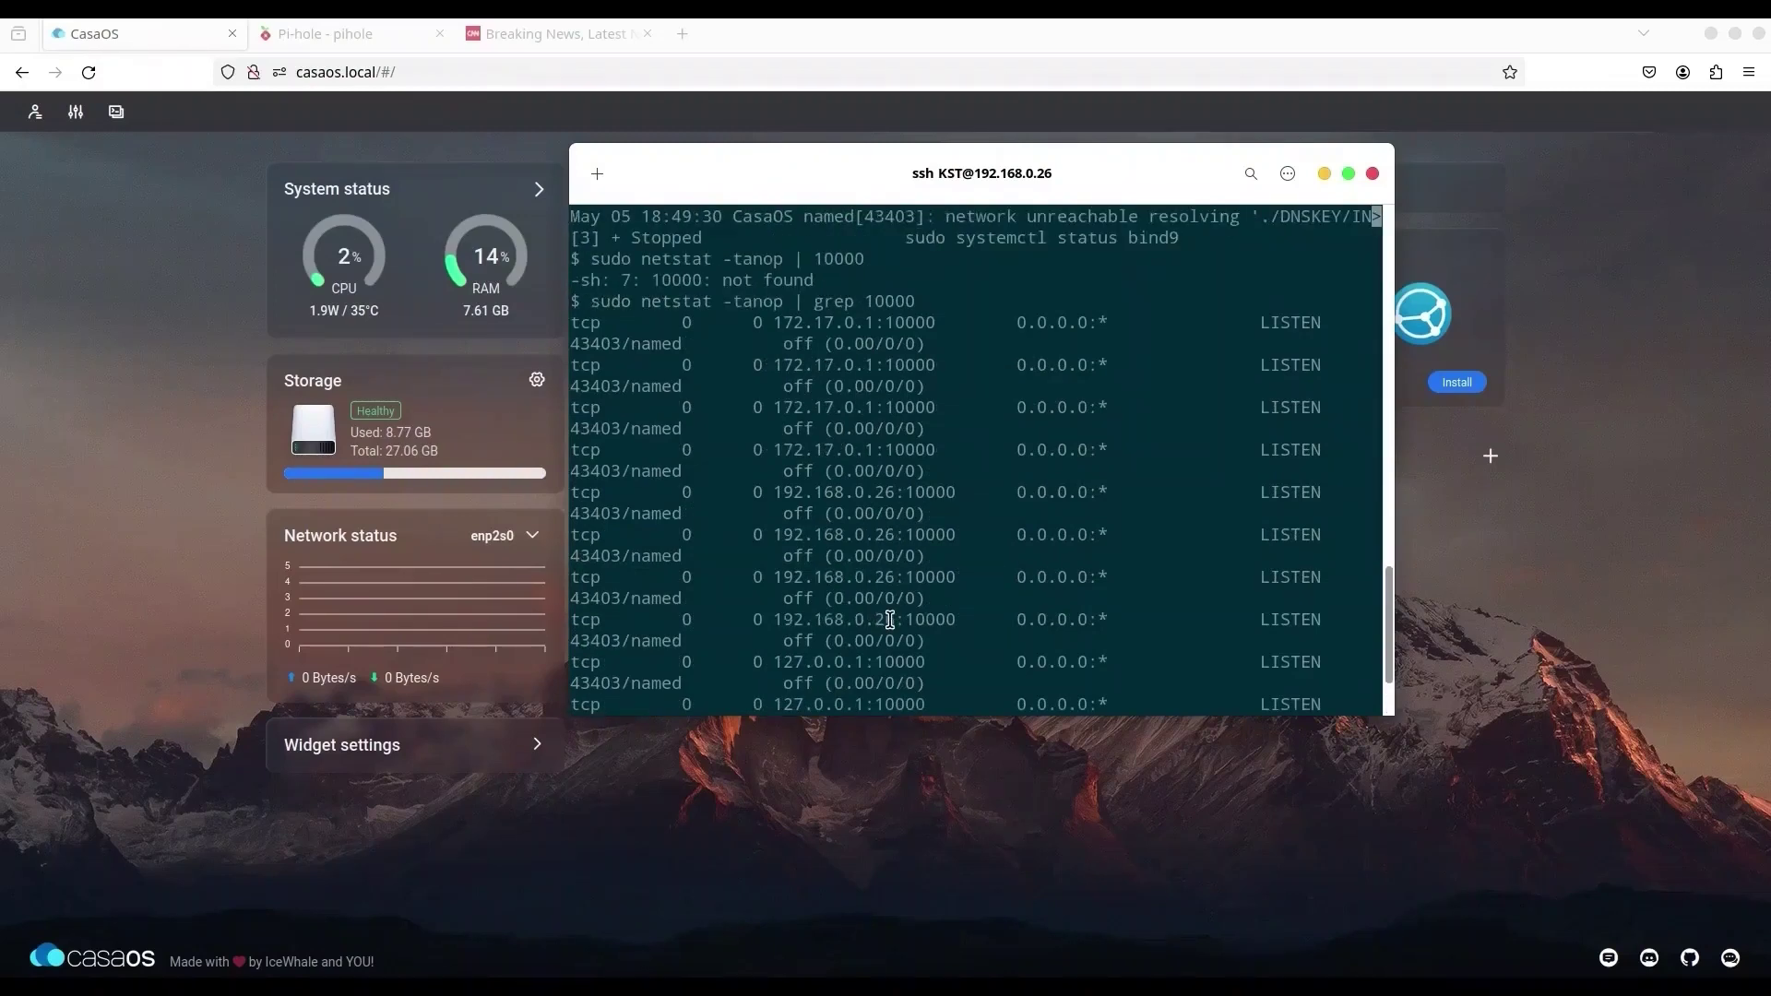
left_click_drag(893, 620, 782, 620)
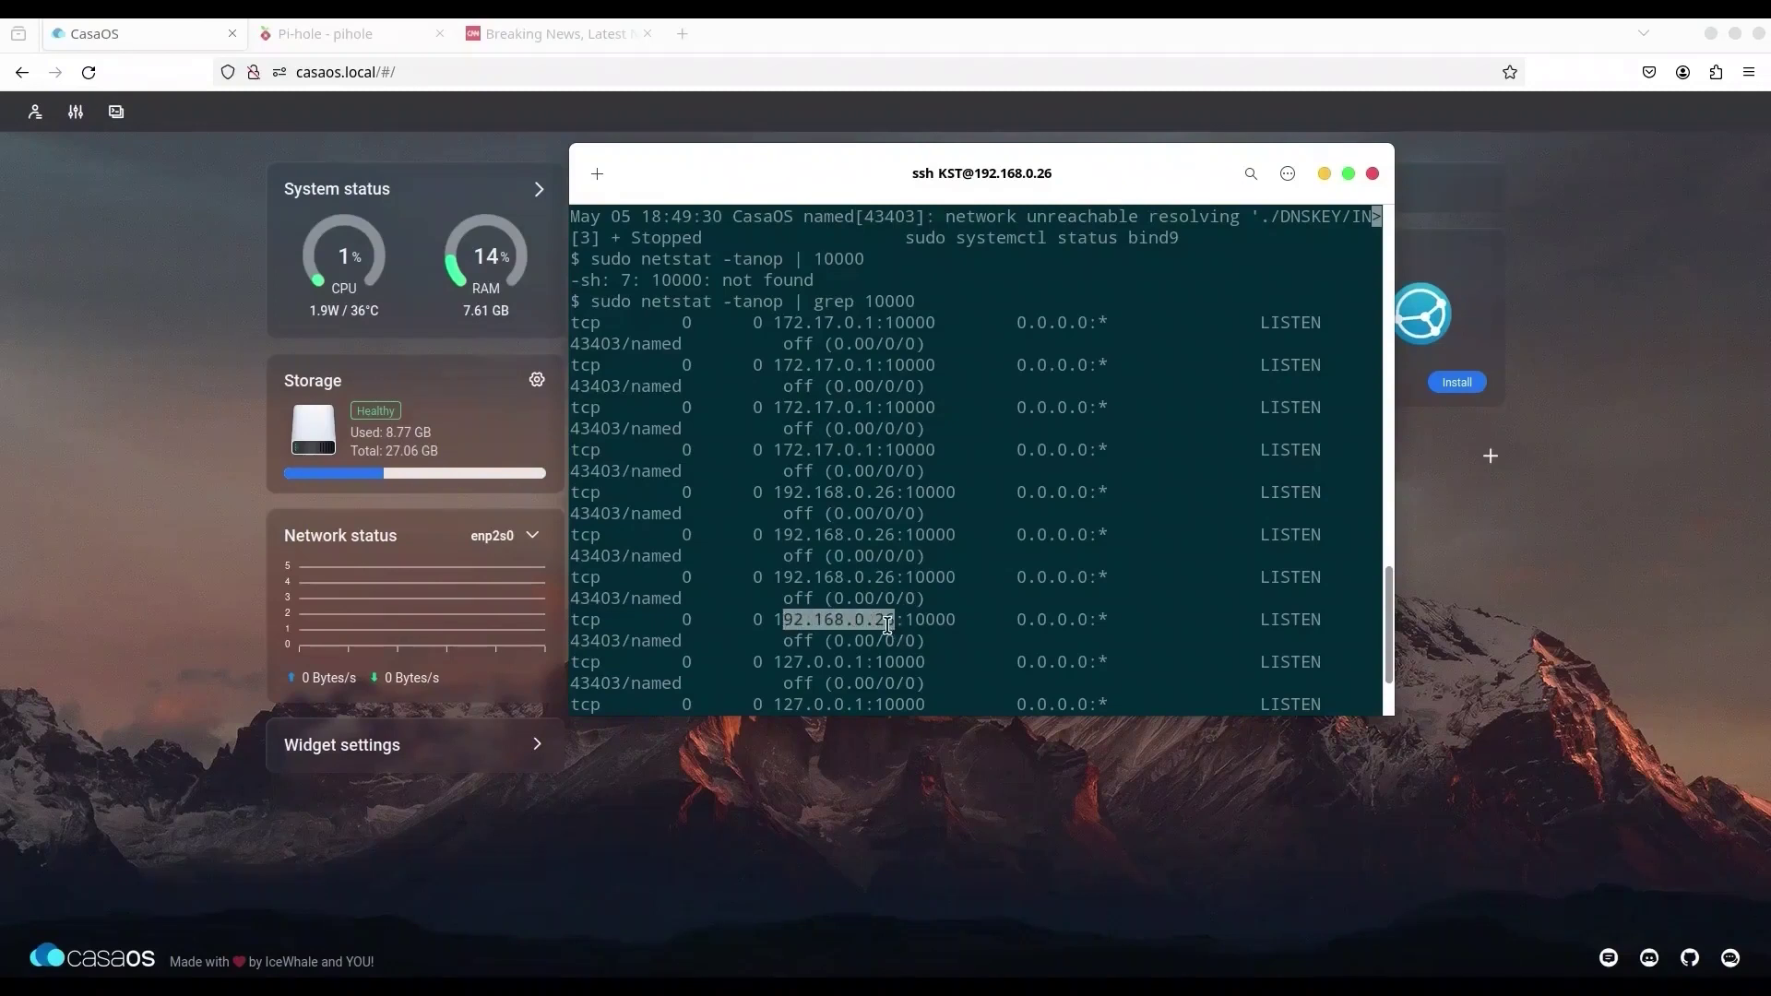
left_click_drag(962, 616, 905, 616)
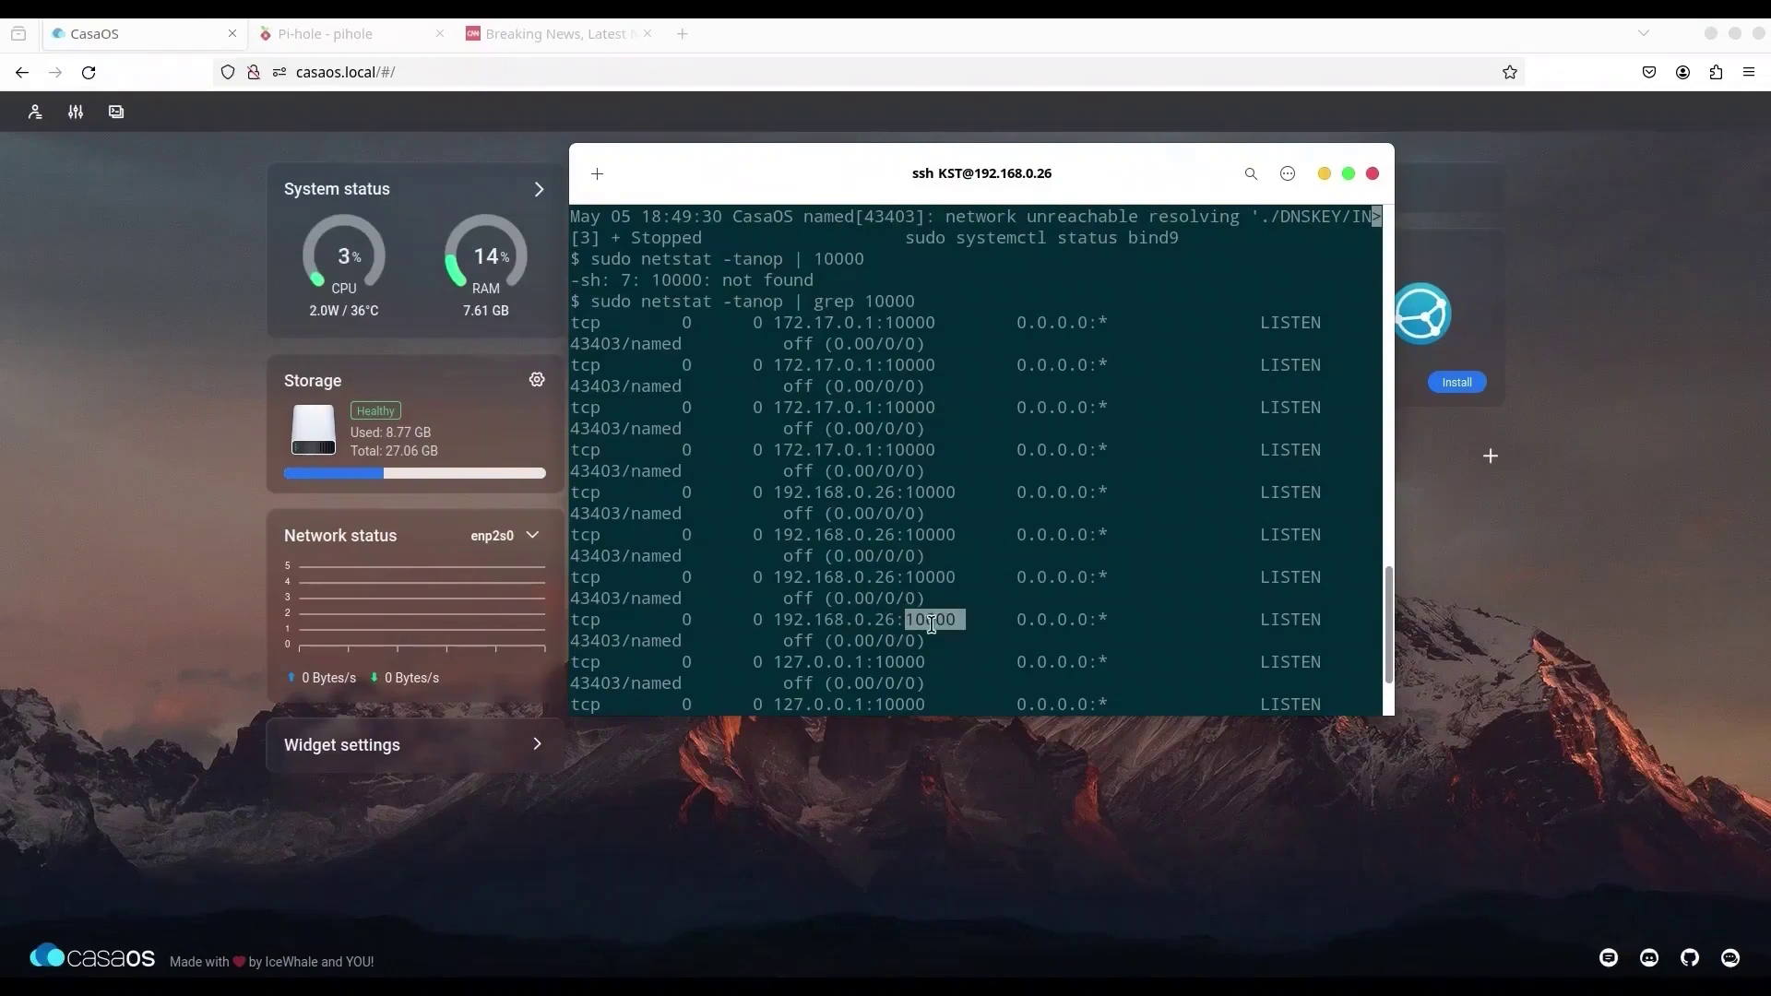
scroll(960, 608, "down", 2)
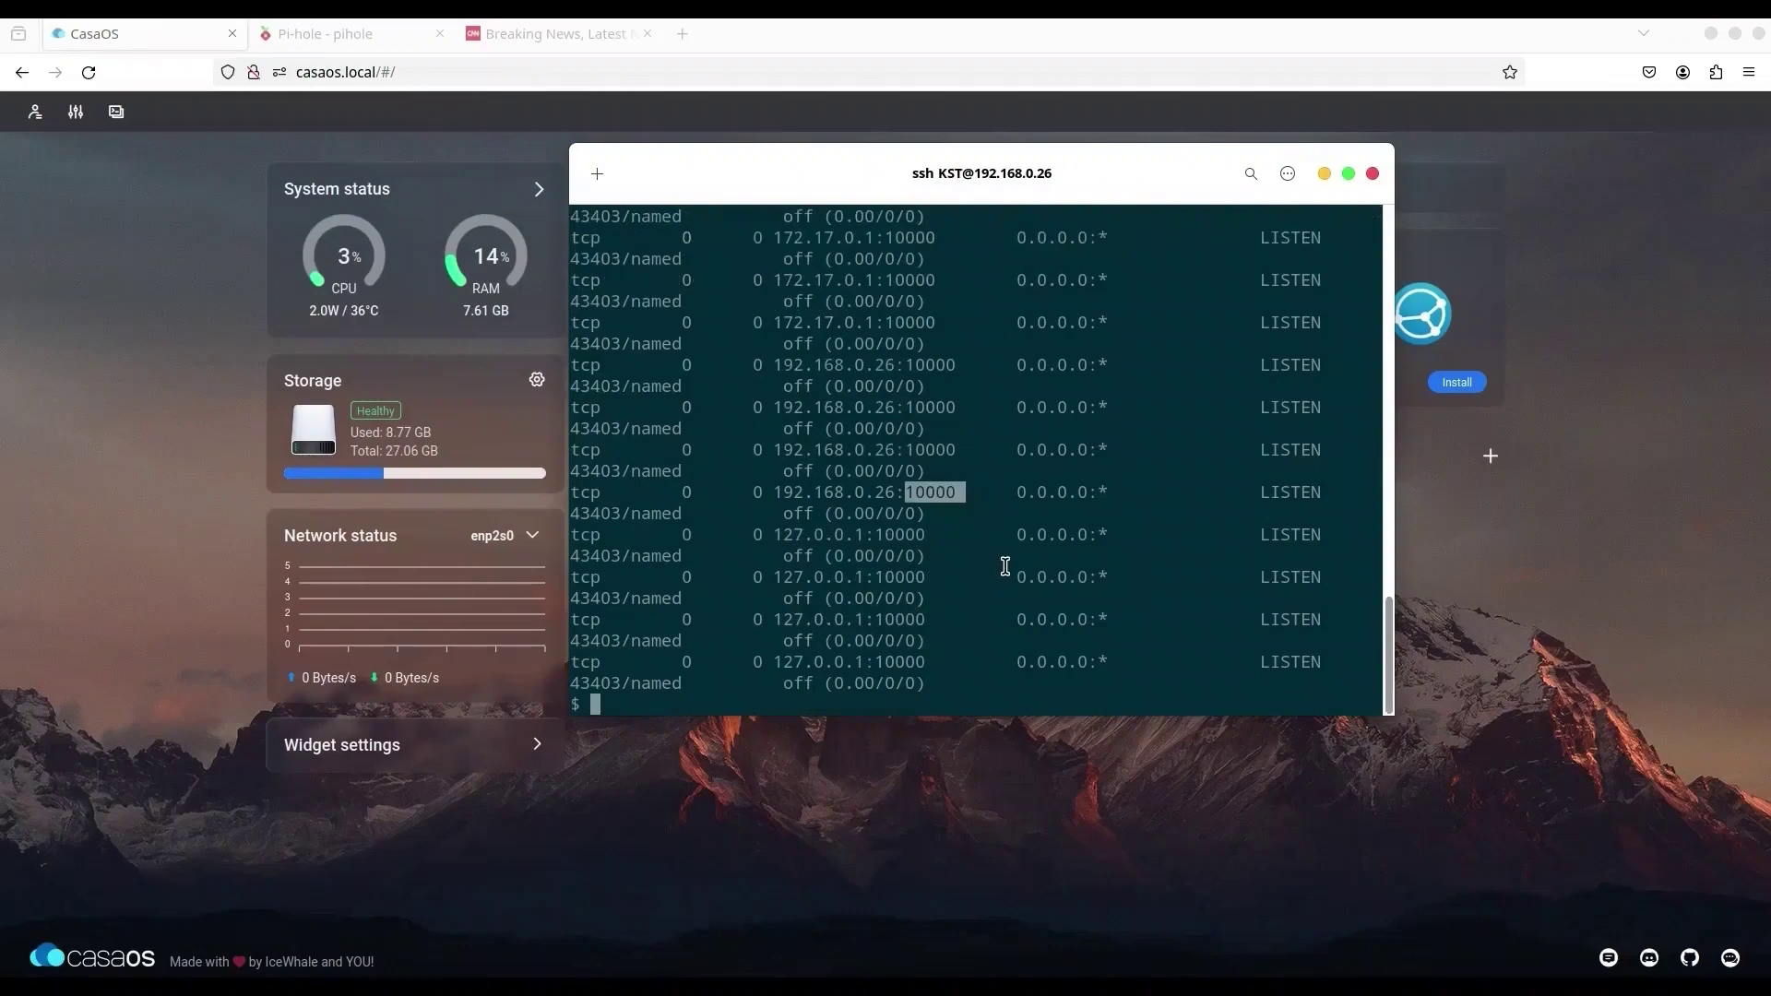
left_click(1093, 625)
- Minimise the terminal, review the port mappings in the CasaOS settings of the Pi-hole app, and close them
left_click(1324, 175)
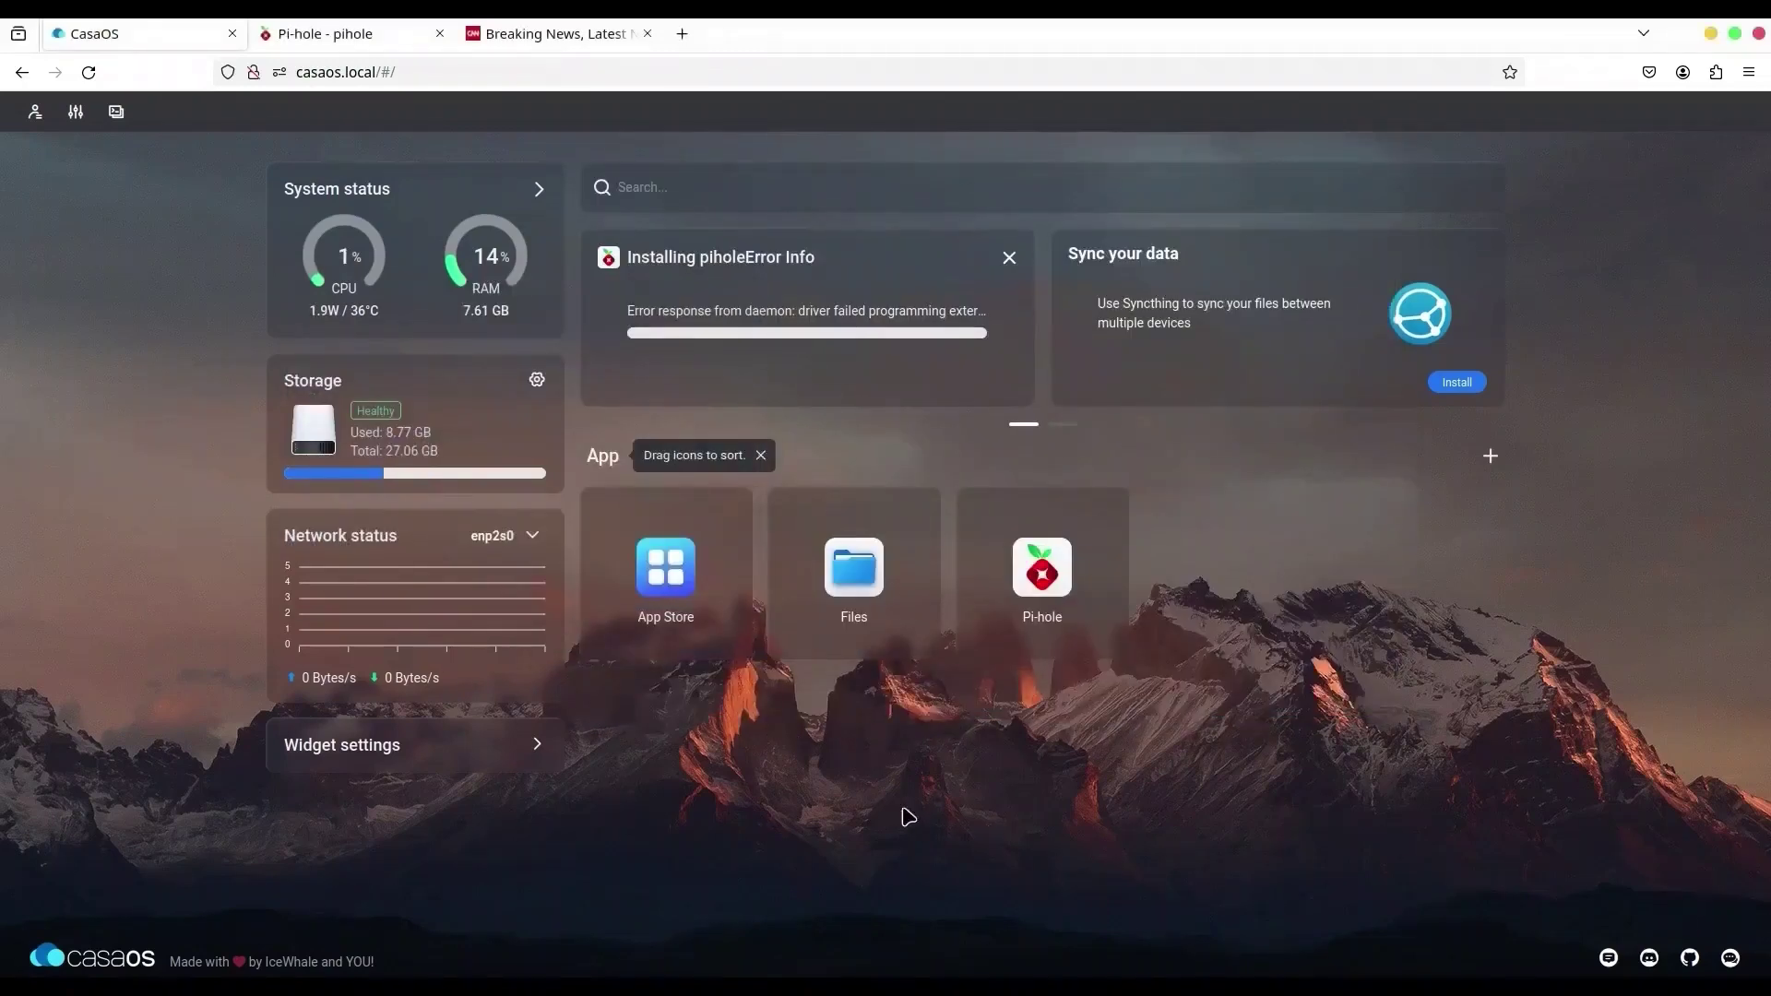
left_click(1110, 514)
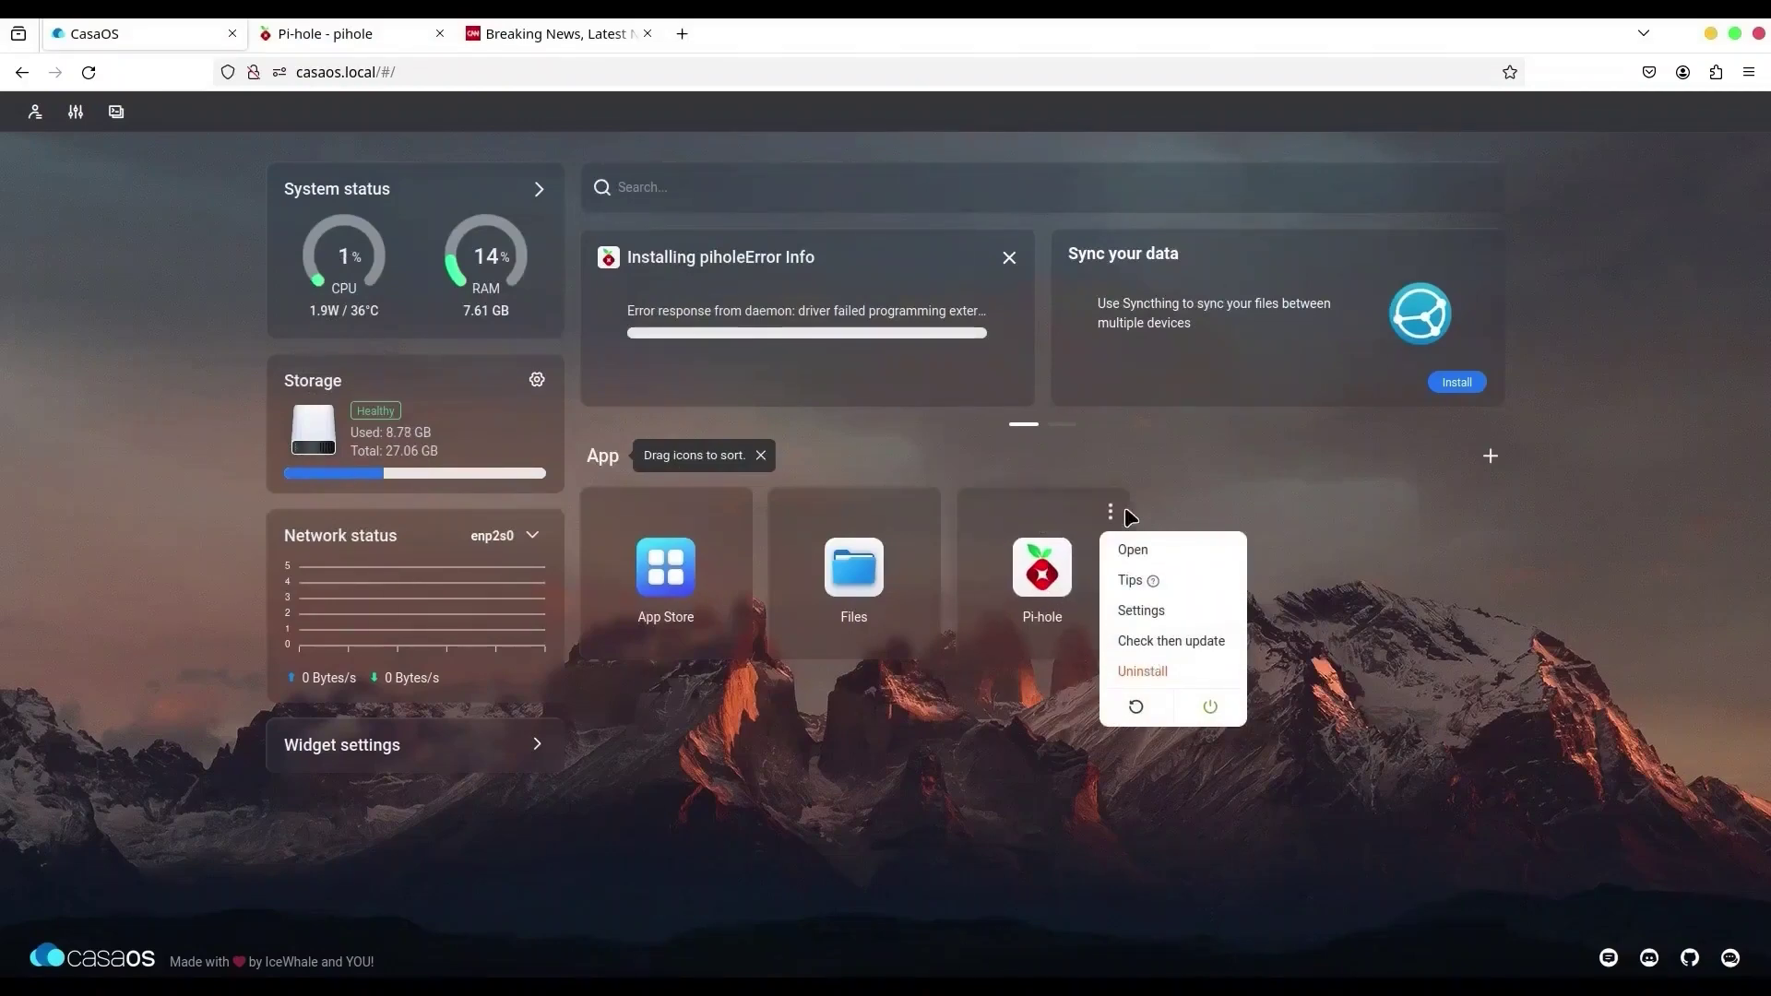
left_click(1141, 612)
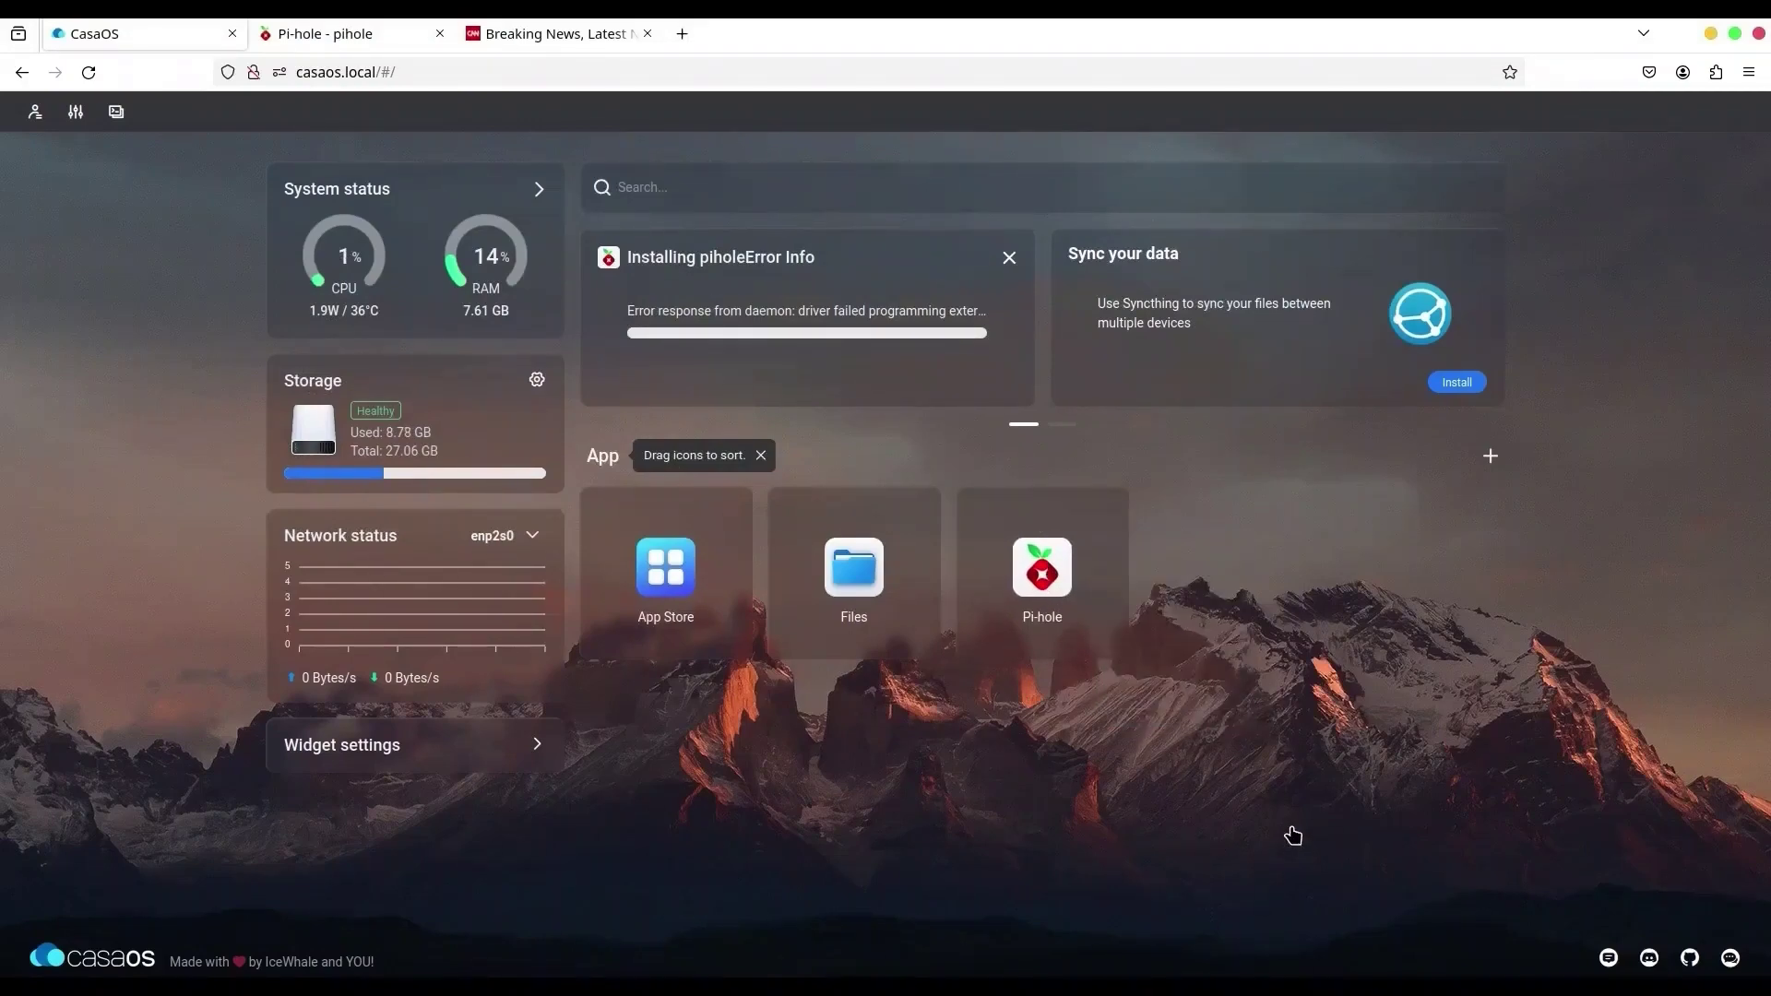
scroll(941, 721, "down", 3)
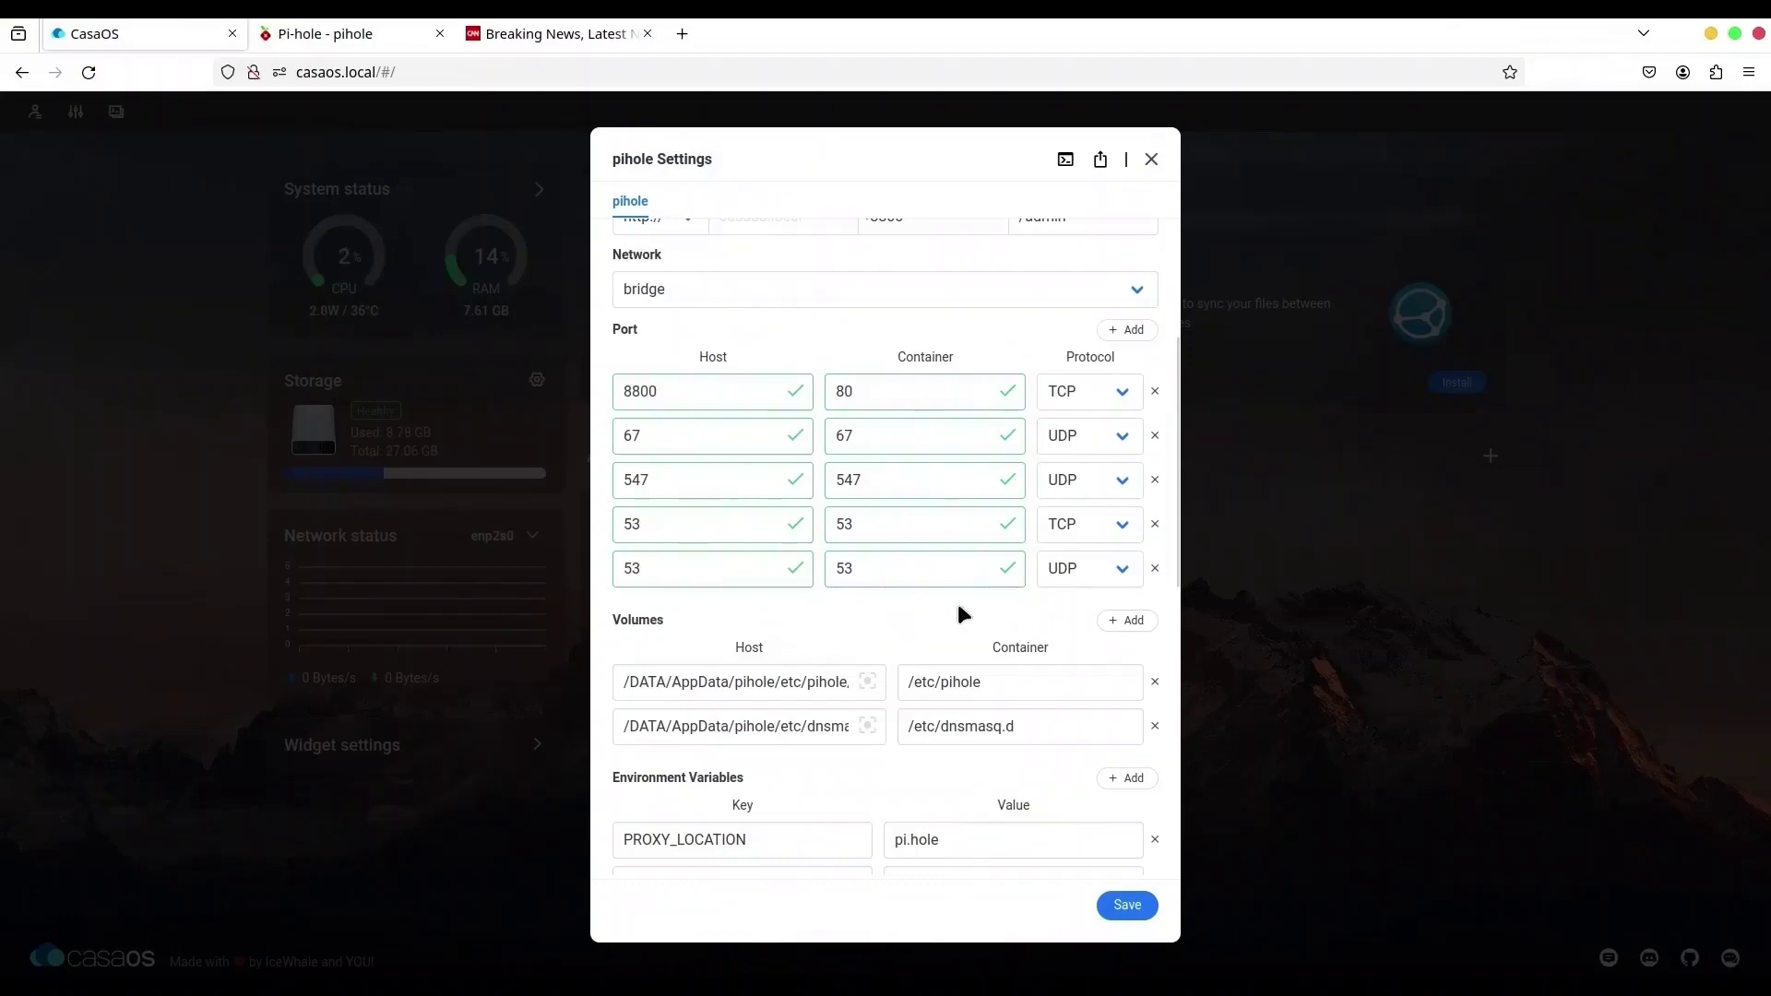
left_click(1151, 161)
- Restart the Pi-hole app from the CasaOS dashboard and reopen its admin page in a fresh browser tab
left_click(1109, 514)
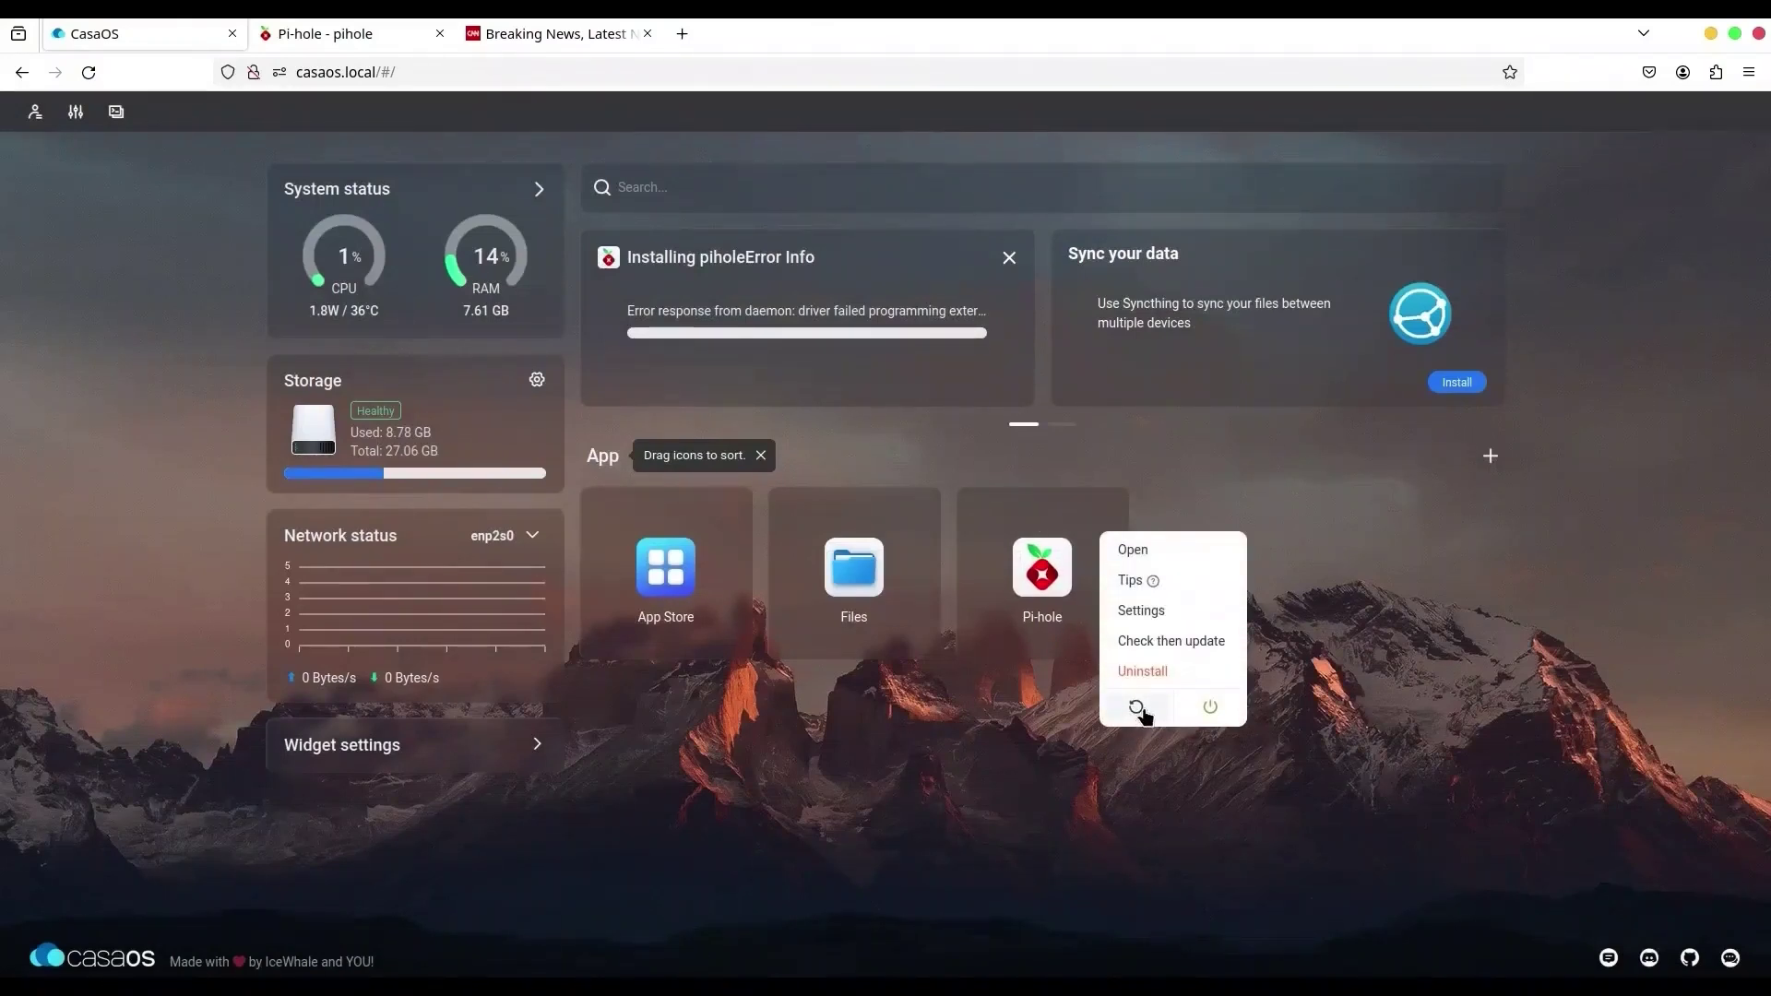
left_click(1137, 707)
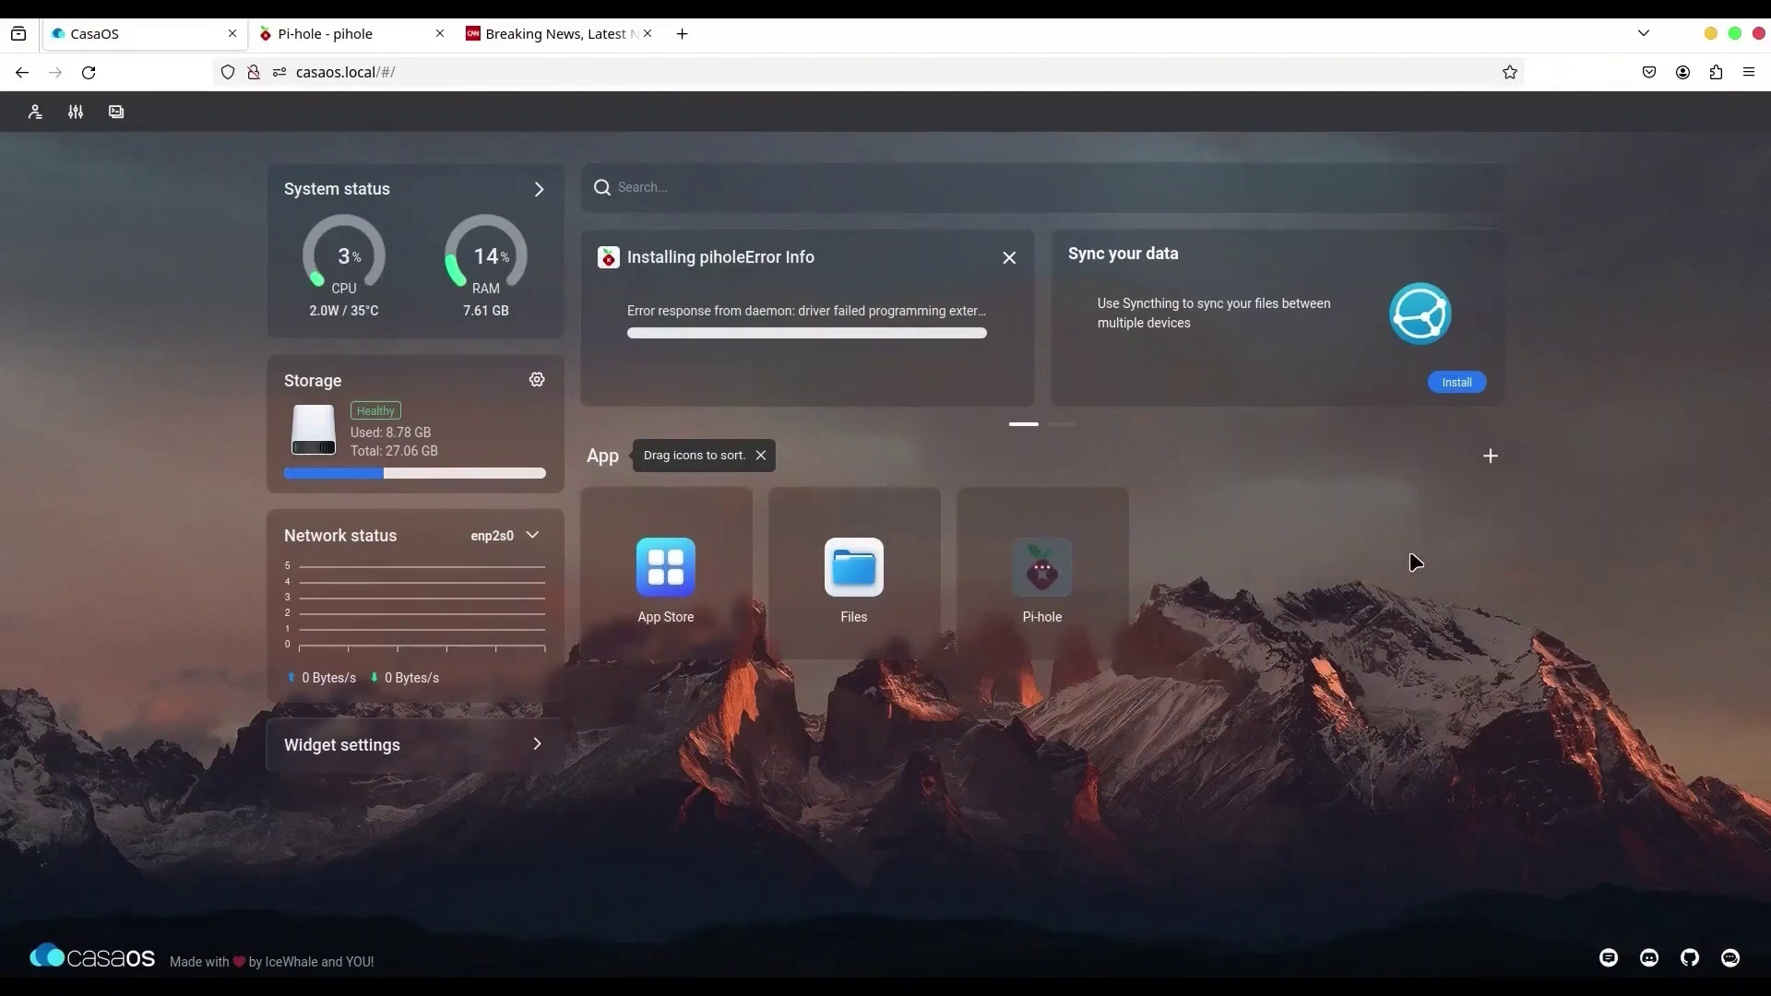
left_click(434, 32)
left_click(1049, 593)
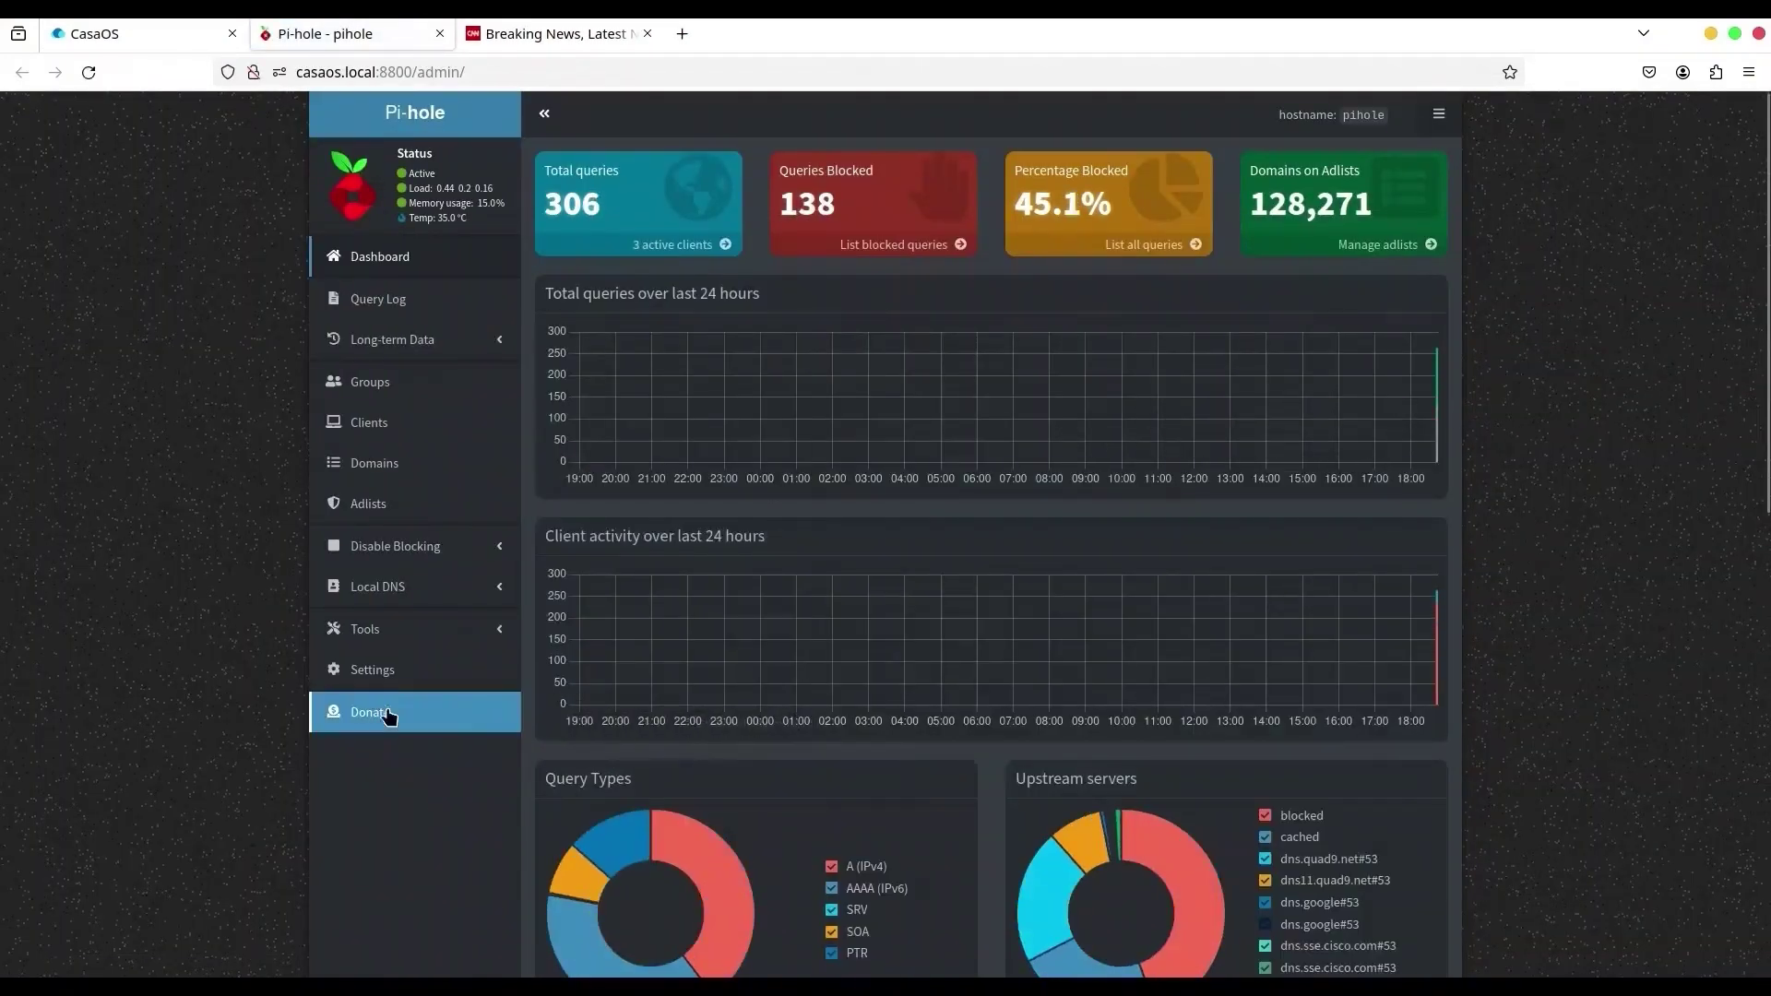
- Deselect all preset upstream DNS servers in Pi-hole's DNS settings
left_click(380, 678)
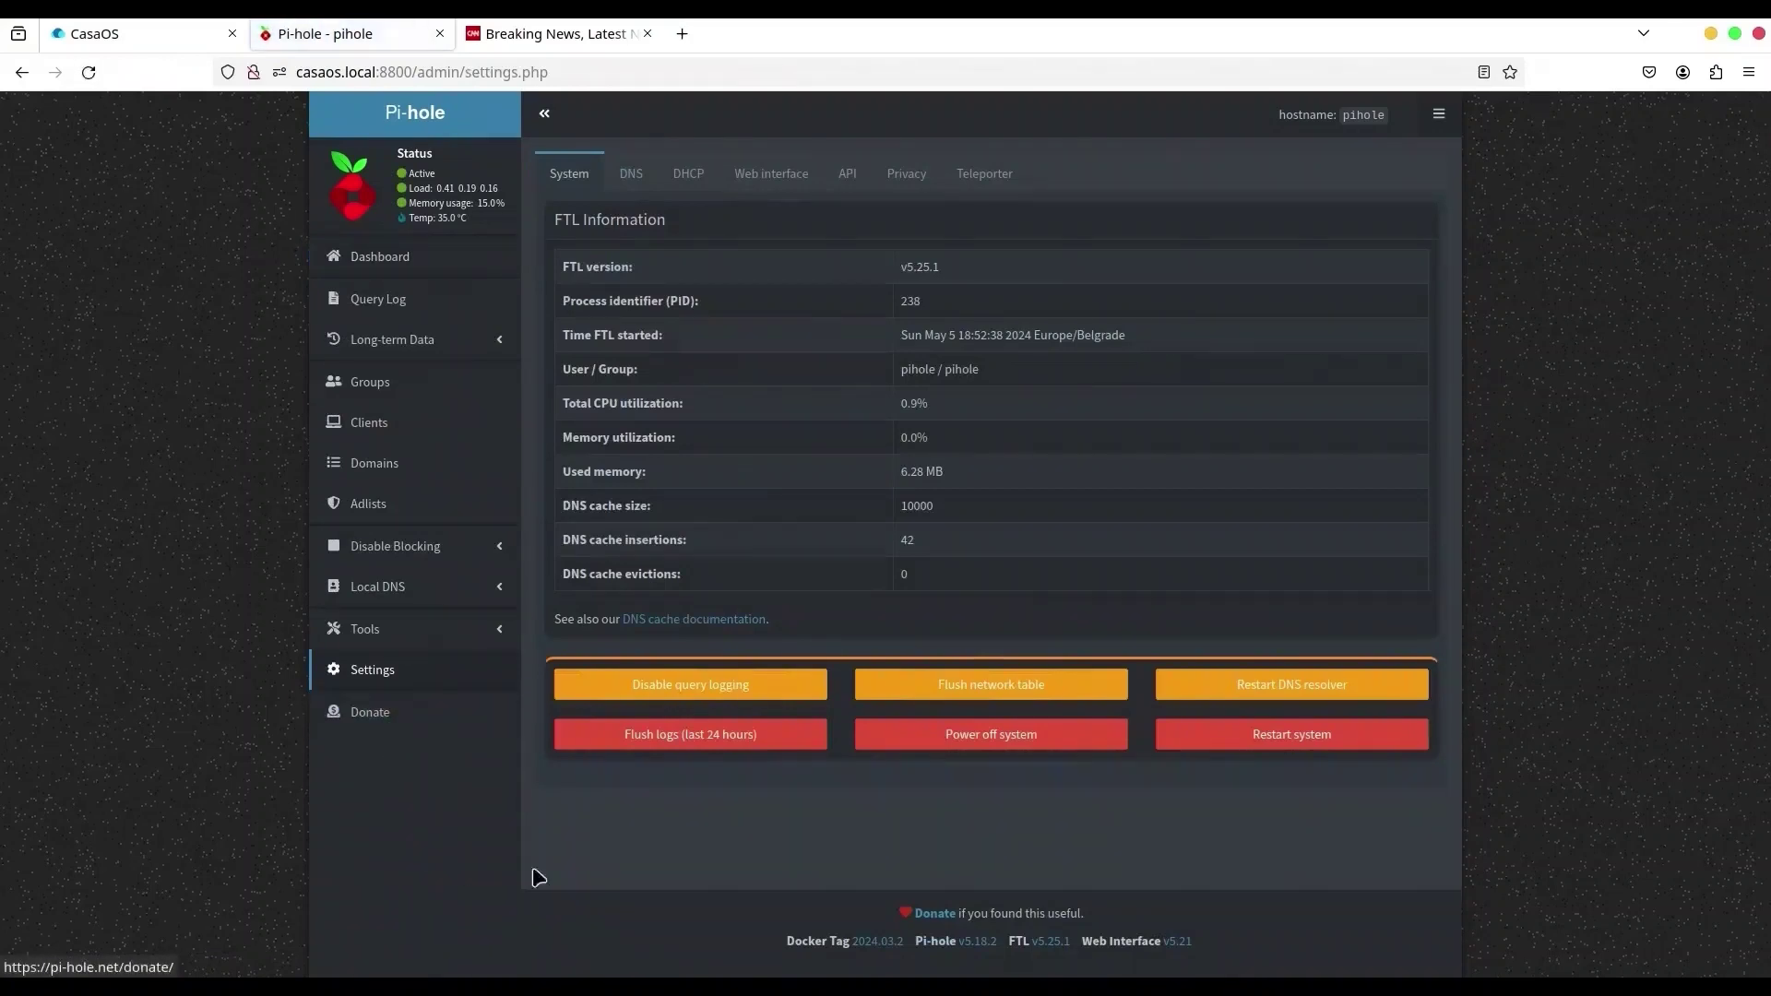
left_click(632, 173)
left_click(573, 309)
left_click(622, 309)
left_click(623, 356)
left_click(573, 356)
left_click(573, 403)
left_click(623, 403)
left_click(622, 450)
left_click(573, 450)
left_click(572, 497)
left_click(623, 497)
left_click(573, 544)
left_click(573, 591)
left_click(622, 545)
left_click(622, 639)
left_click(572, 686)
- Enable the Custom 1 (IPv4) upstream DNS server, set it to 192.168.0.26#10000, and save the DNS settings
left_click(1025, 285)
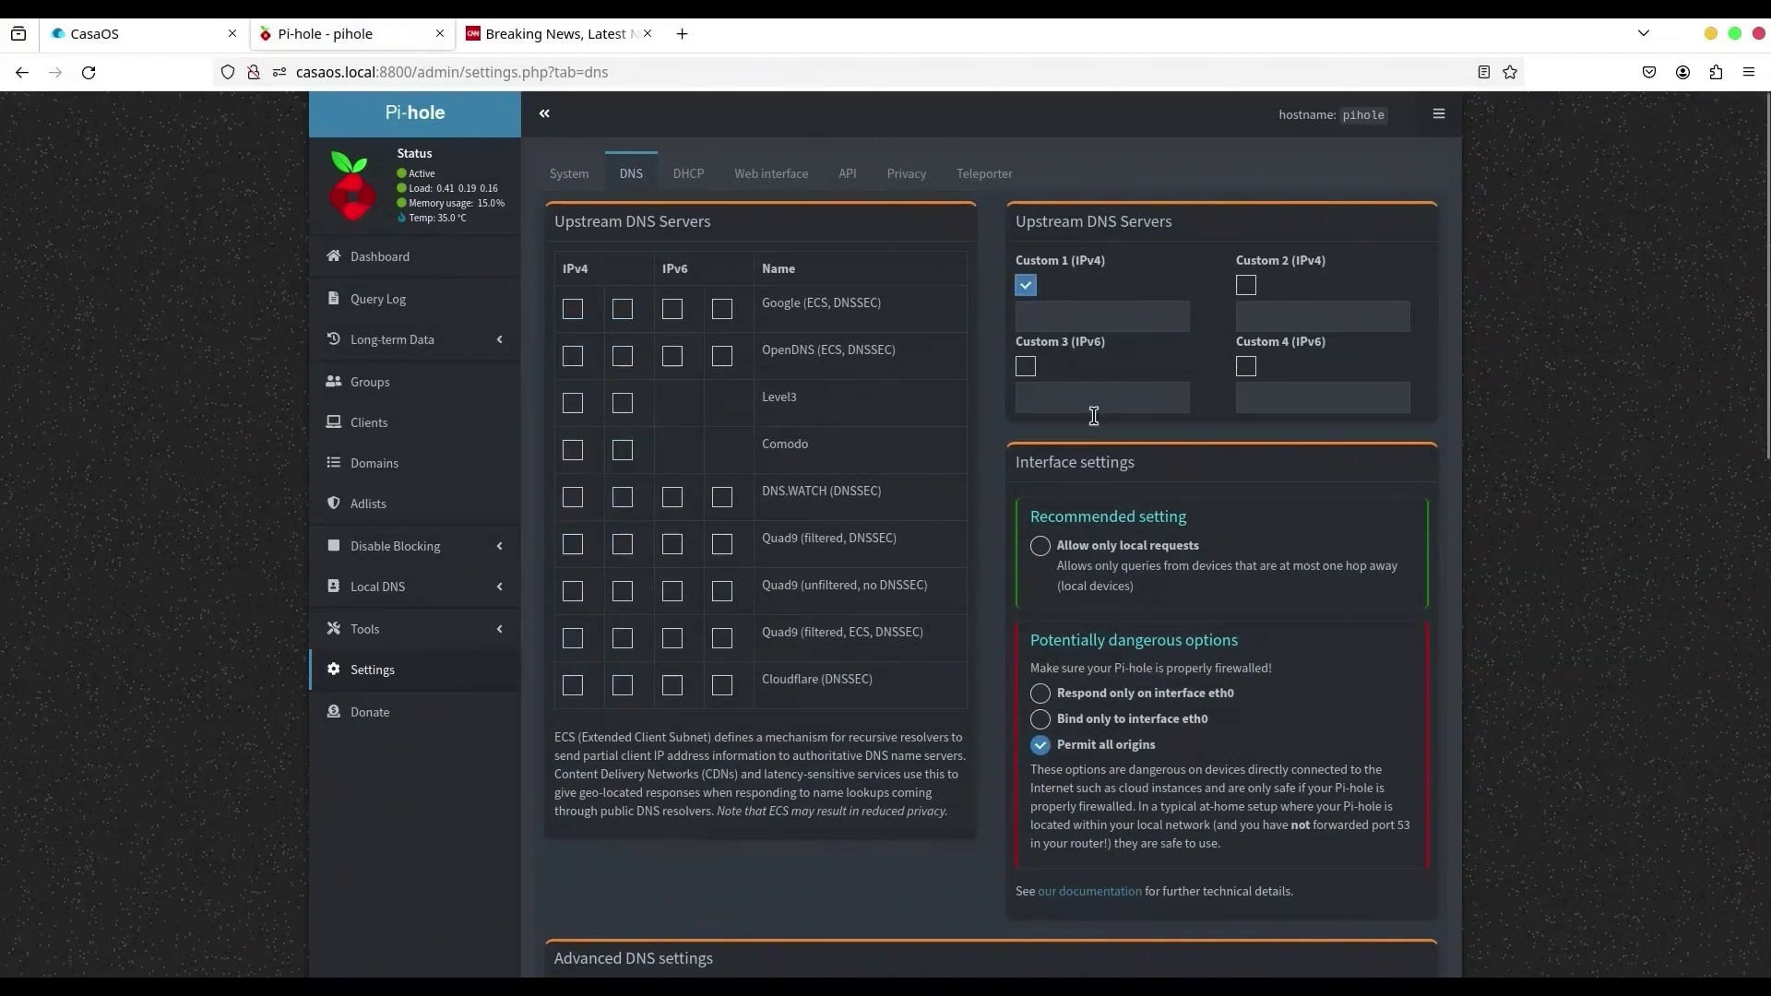
left_click(1130, 320)
type("192.168.0.26#")
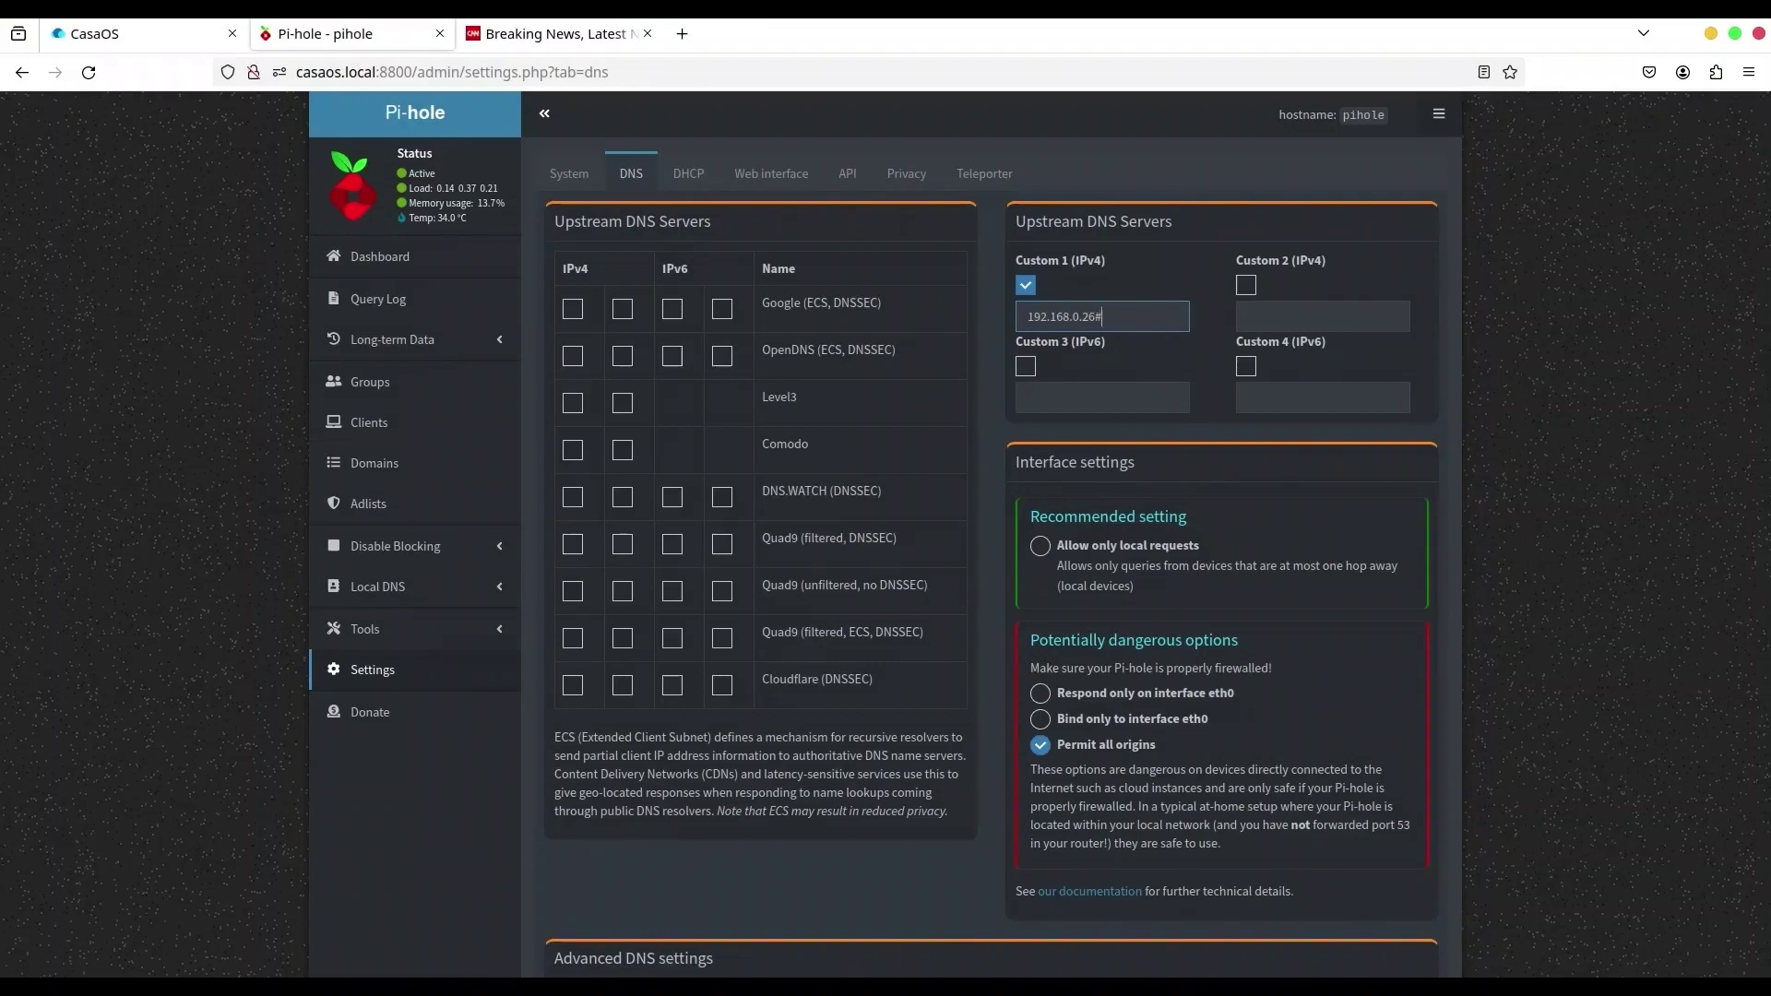
type("1")
scroll(1482, 530, "down", 15)
left_click(1417, 841)
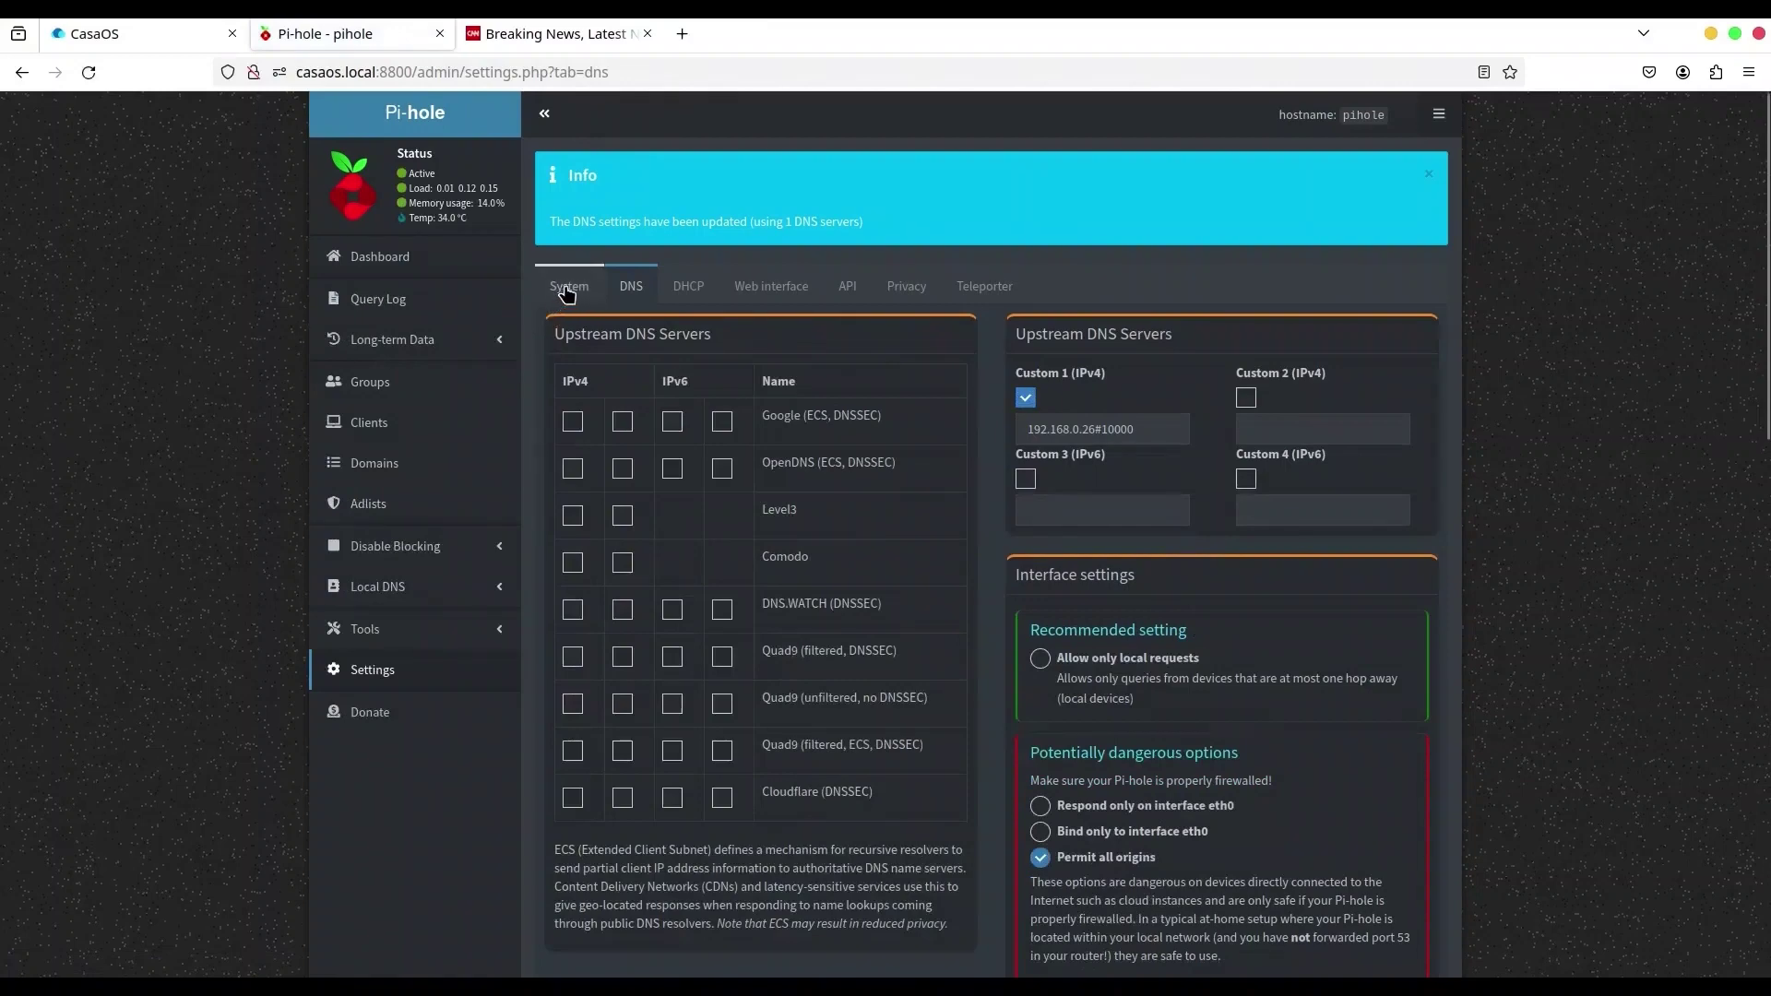
- Restart the DNS resolver and flush the network table in Pi-hole's System settings, confirming both actions
left_click(568, 287)
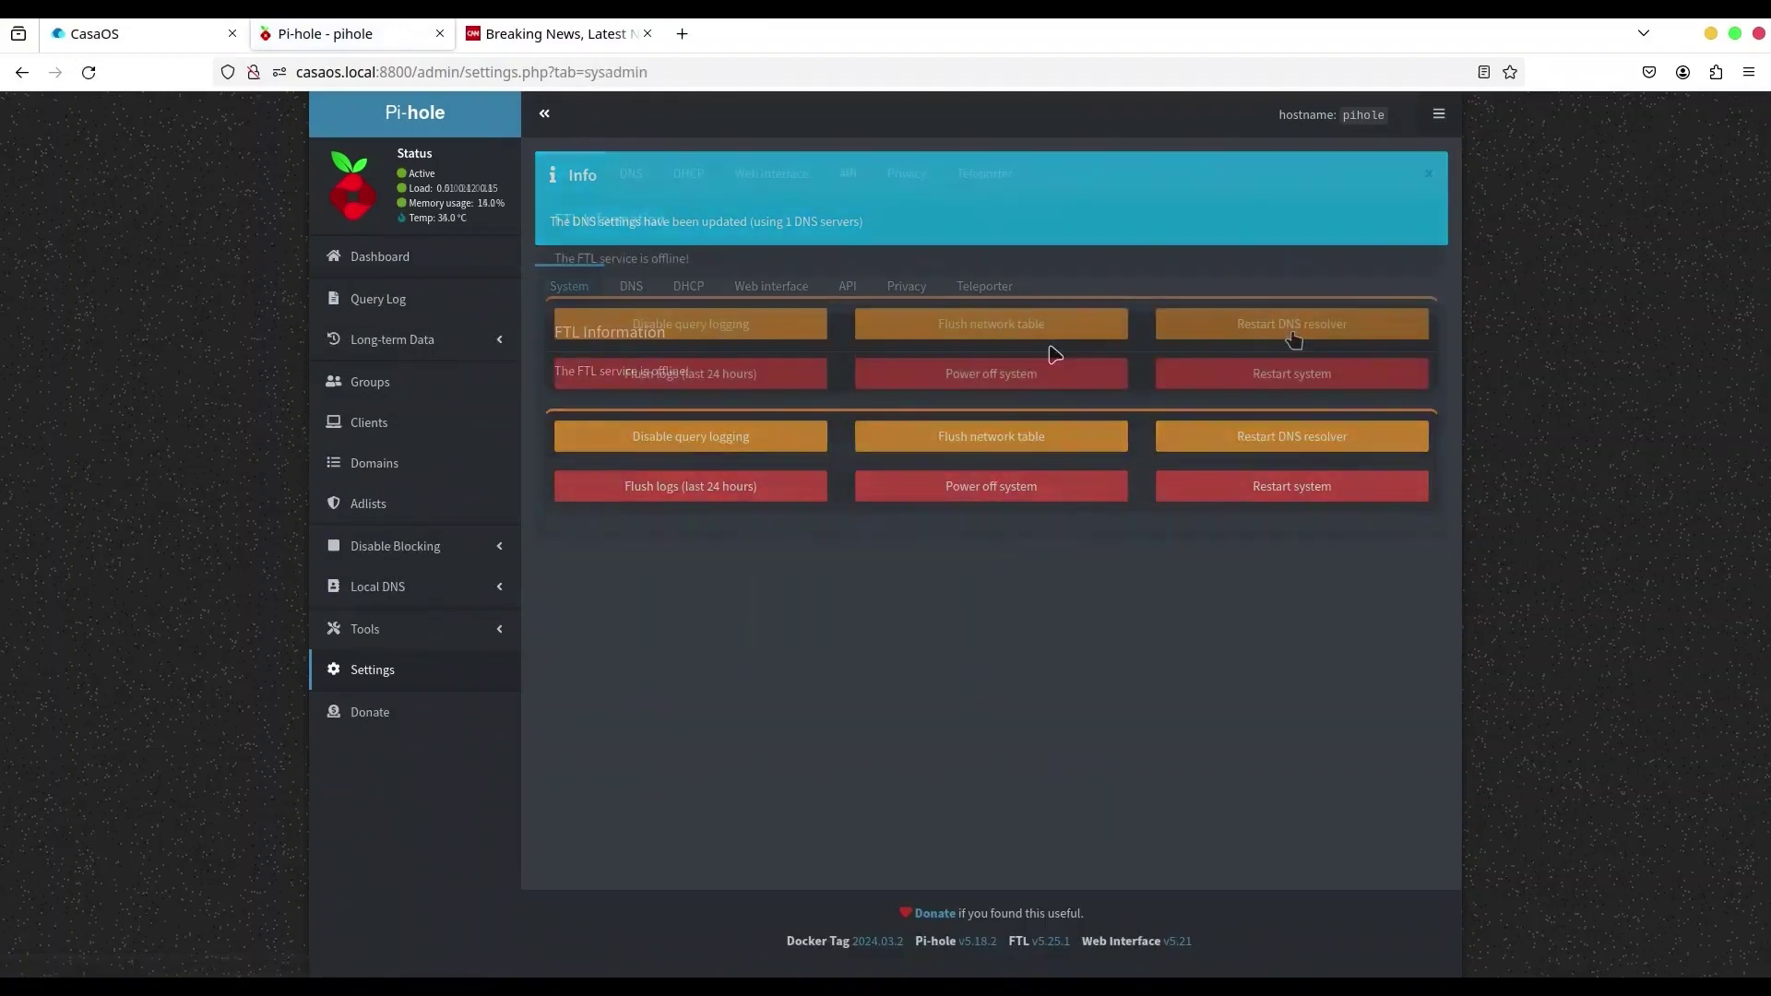
left_click(1292, 324)
left_click(1008, 258)
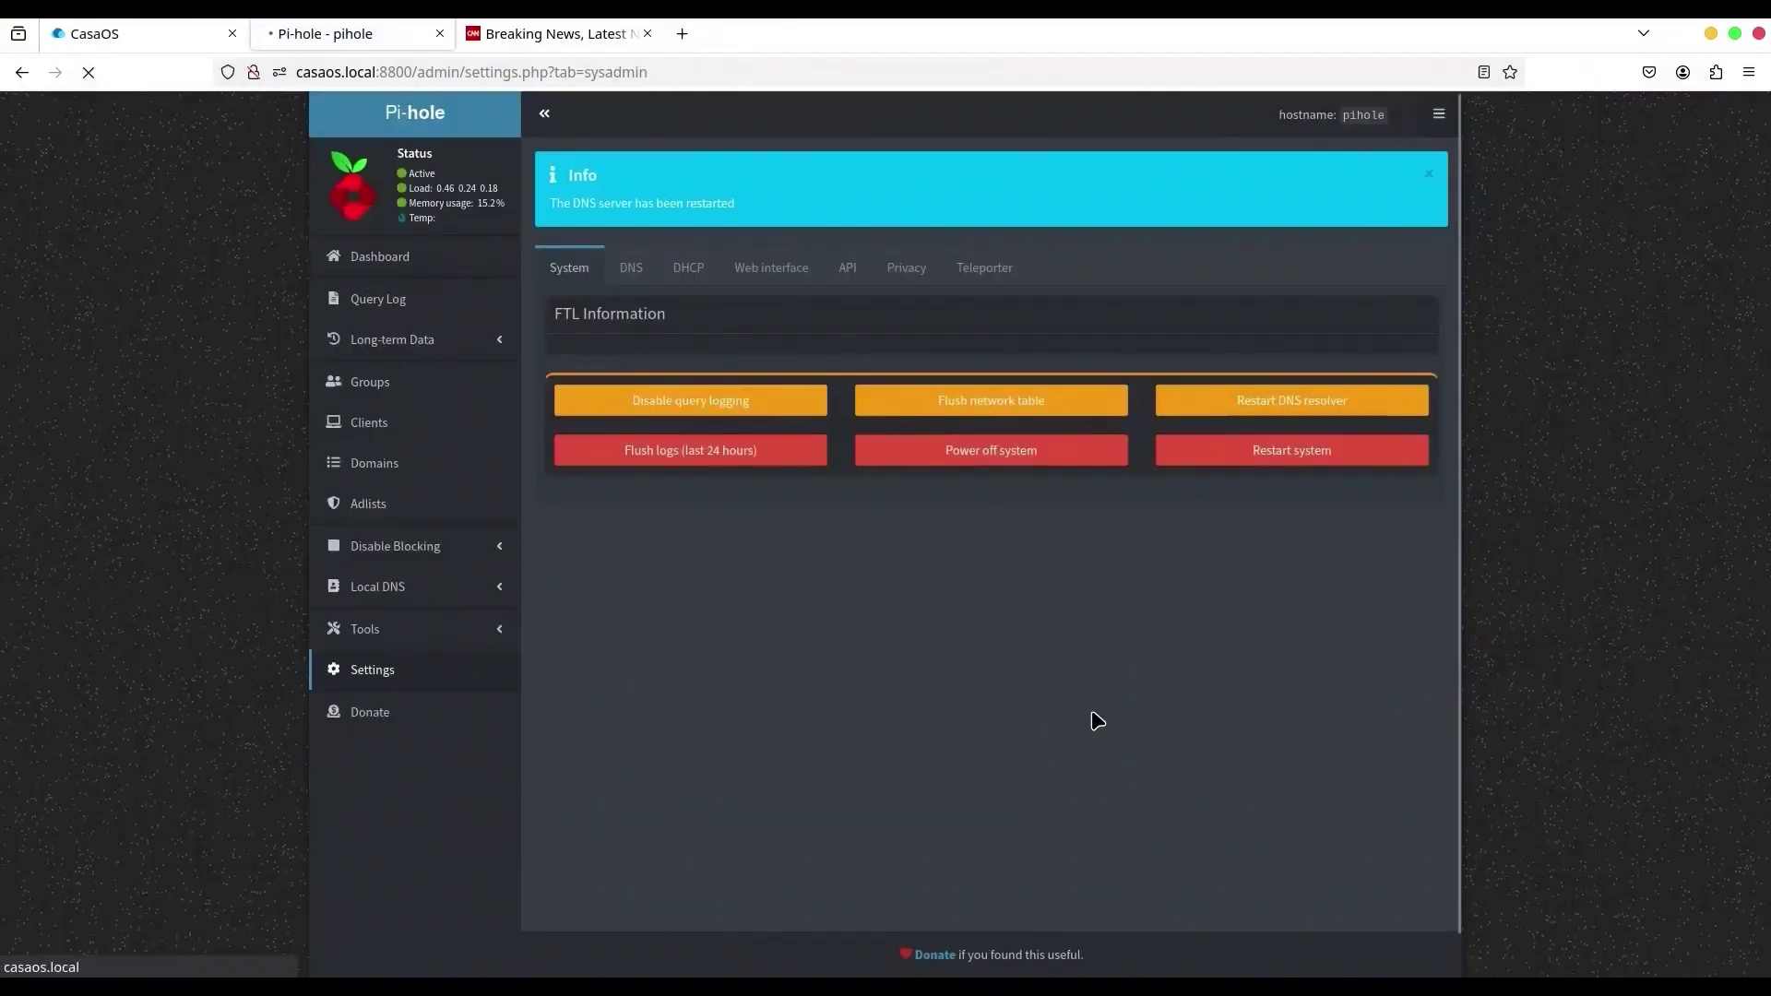
left_click(1020, 422)
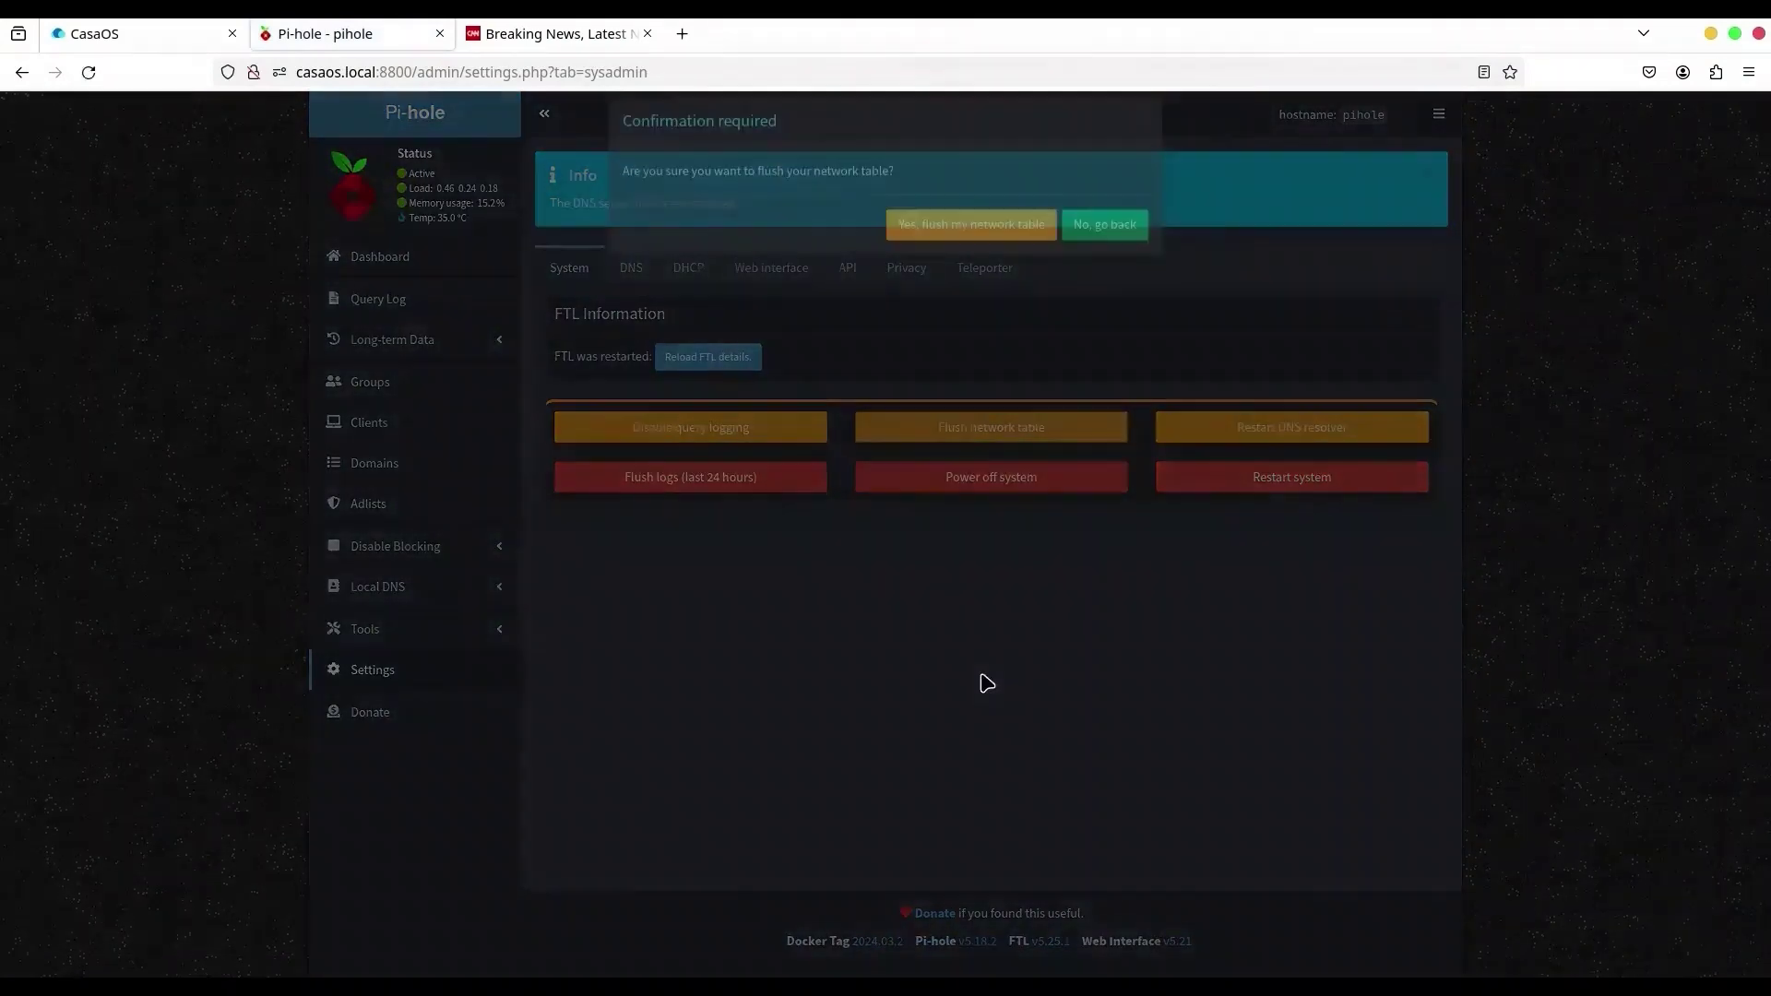
left_click(965, 247)
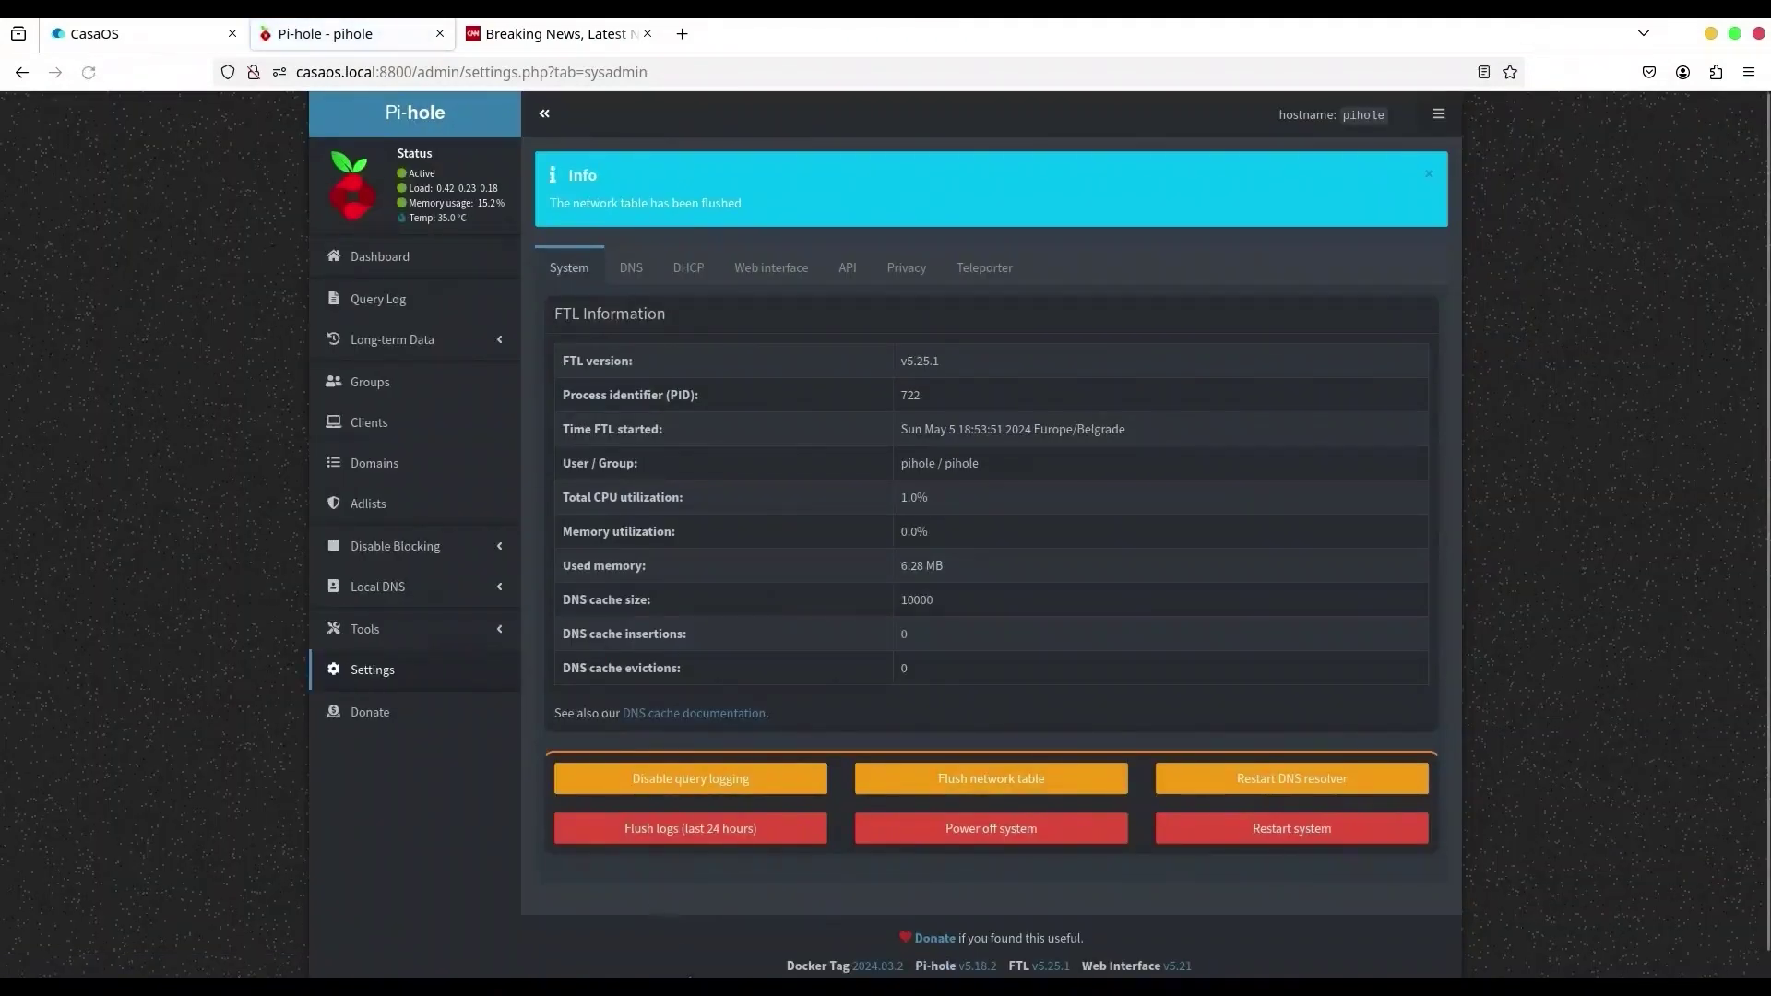
- Flush Pi-hole's logs of the last 24 hours, confirm the action, and return to the Pi-hole dashboard
left_click(690, 792)
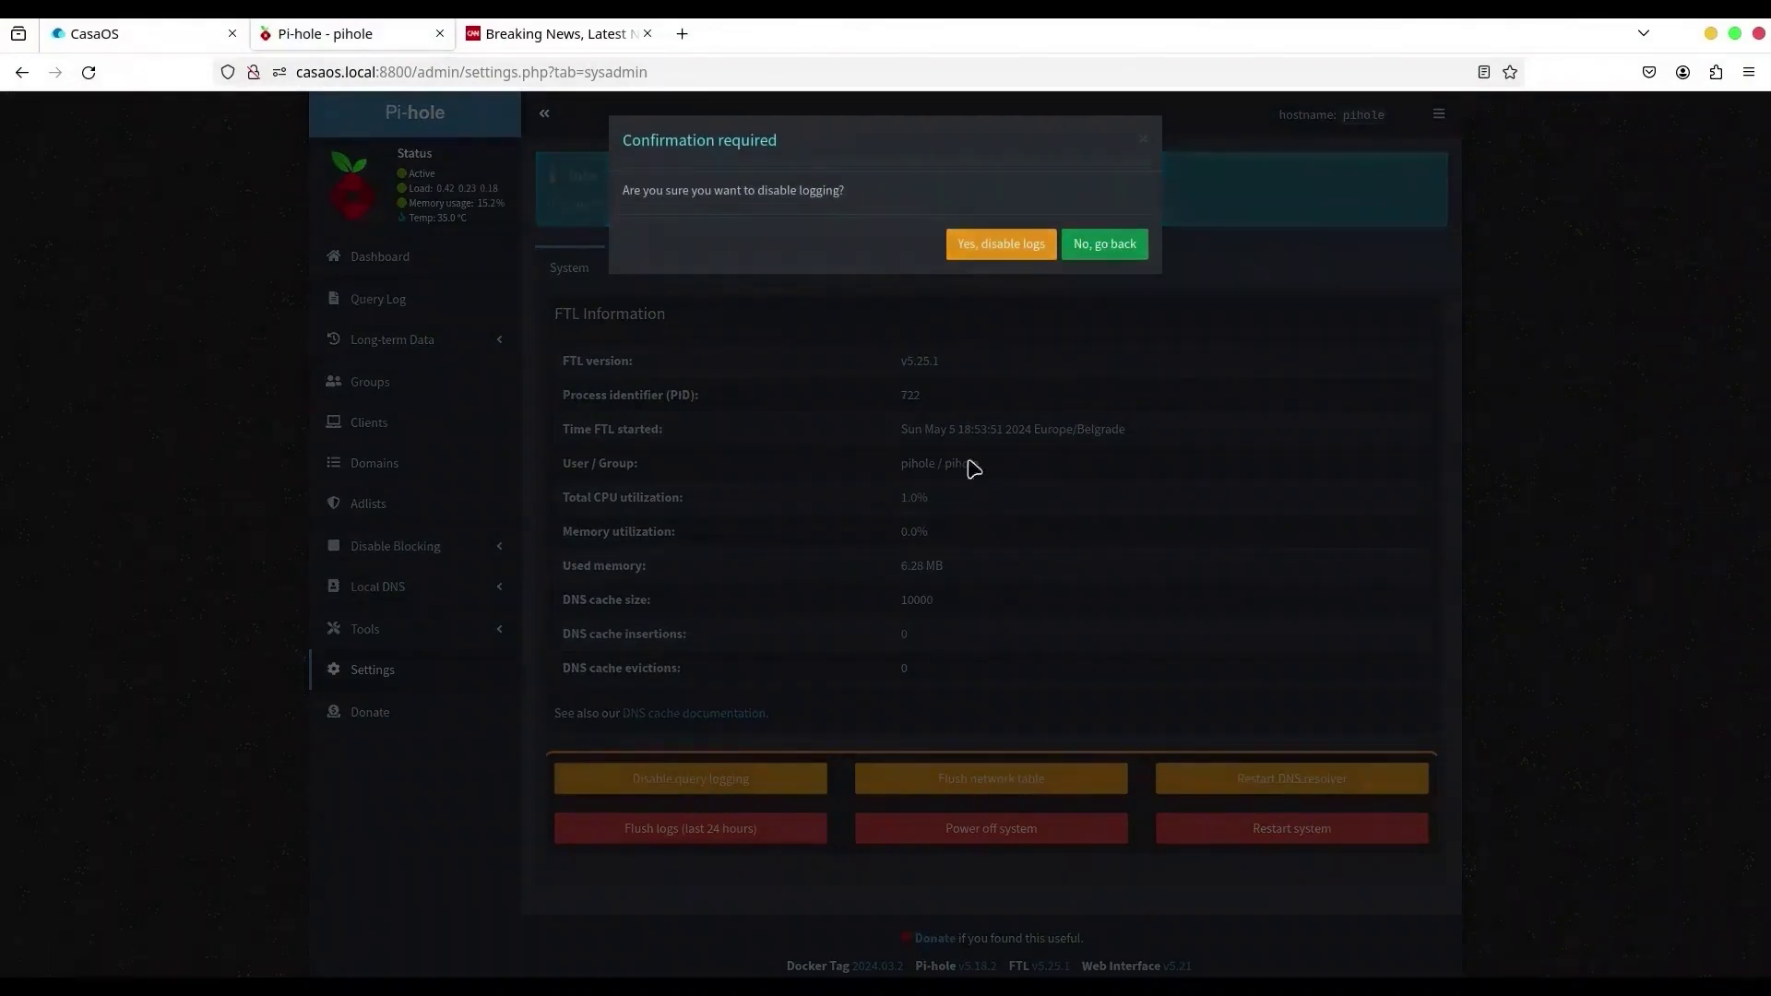
left_click(1033, 358)
left_click(701, 738)
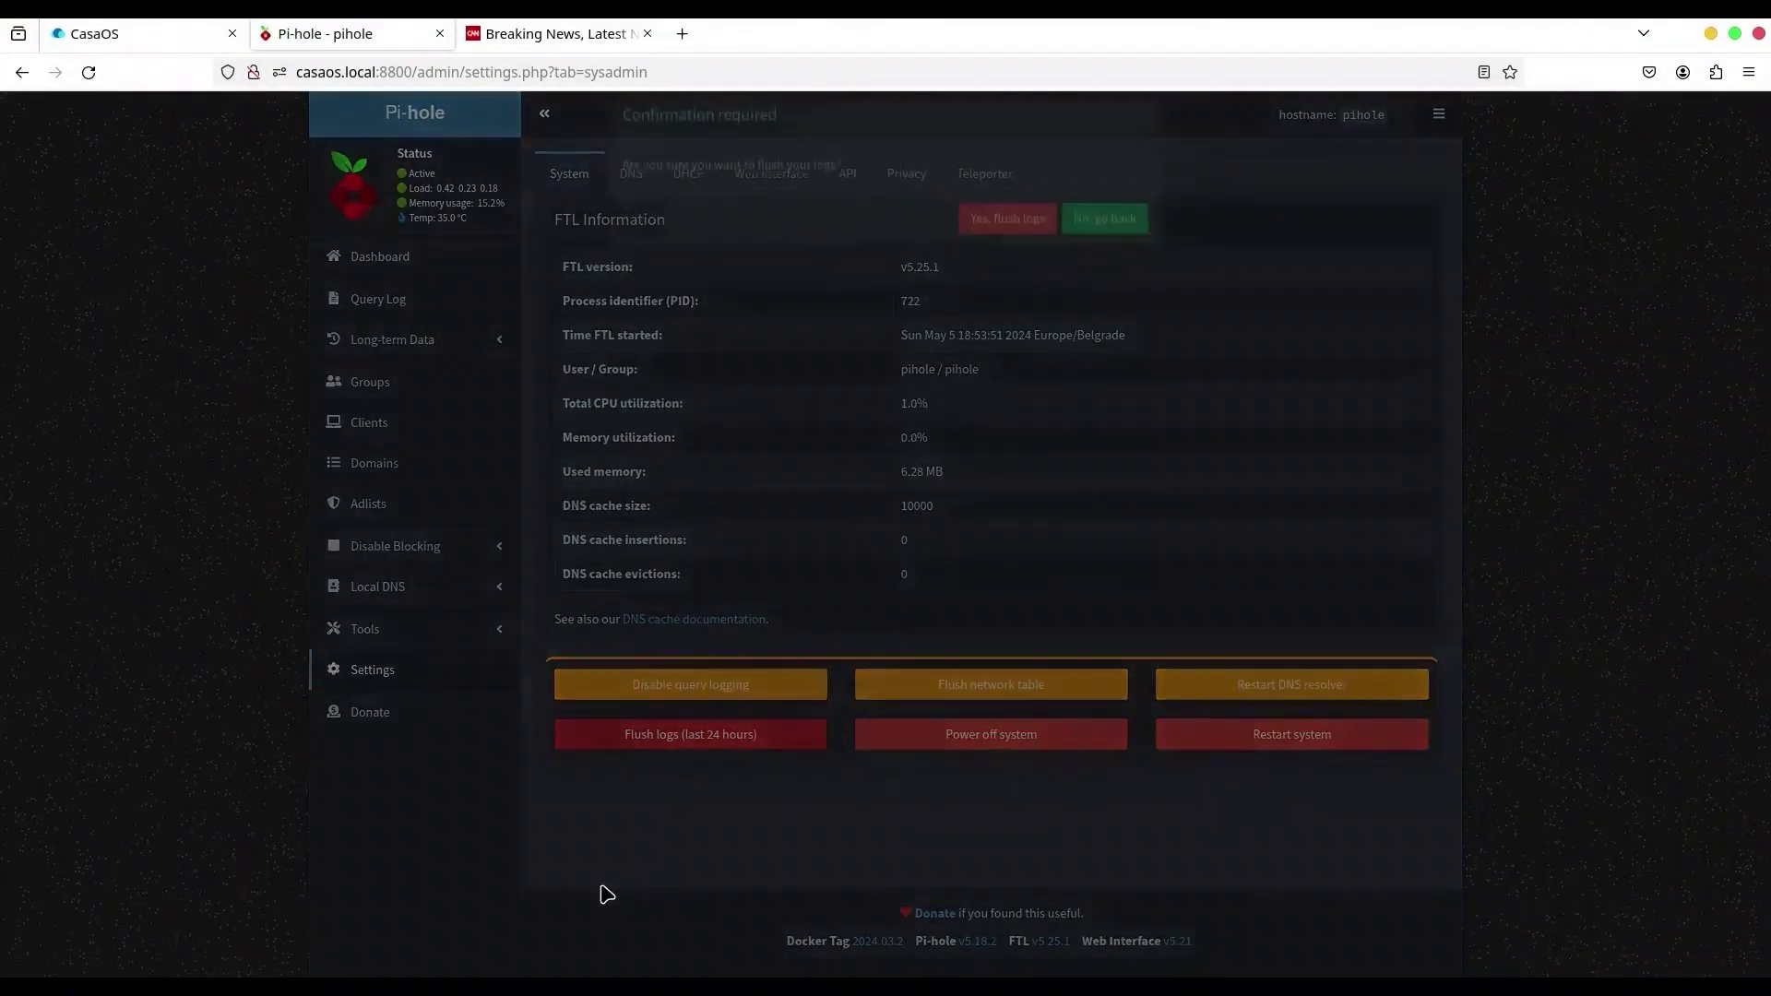
left_click(1006, 247)
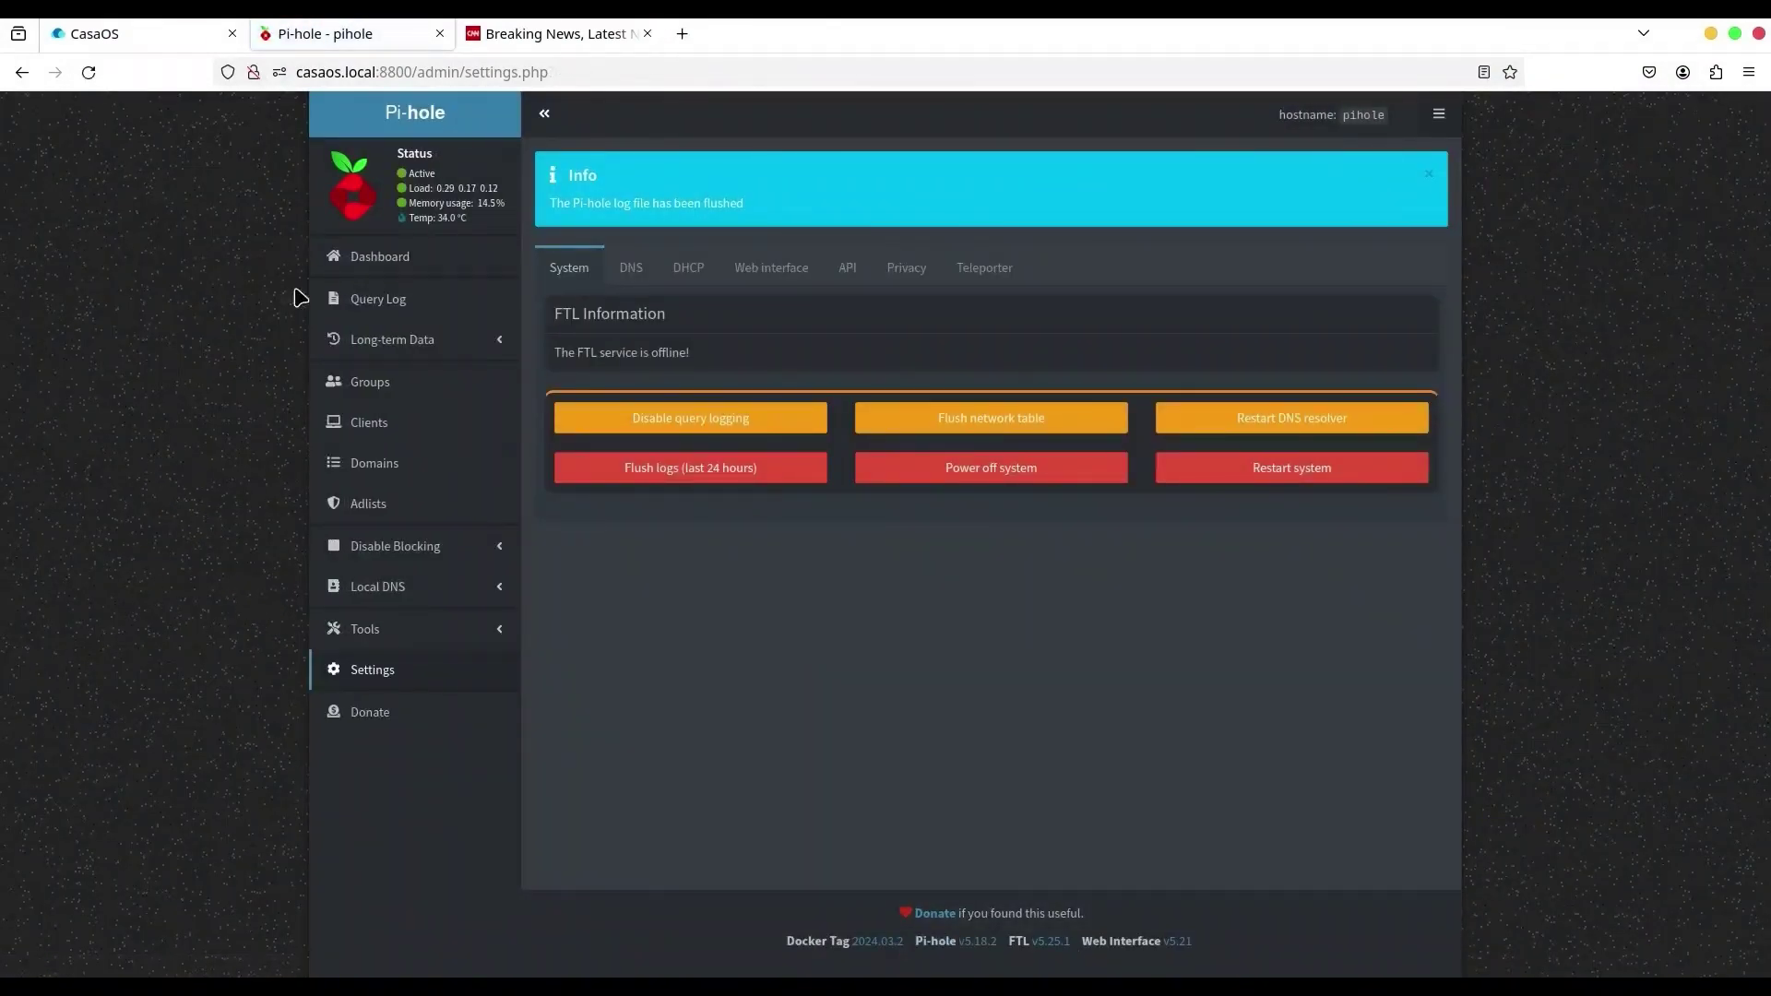
left_click(397, 260)
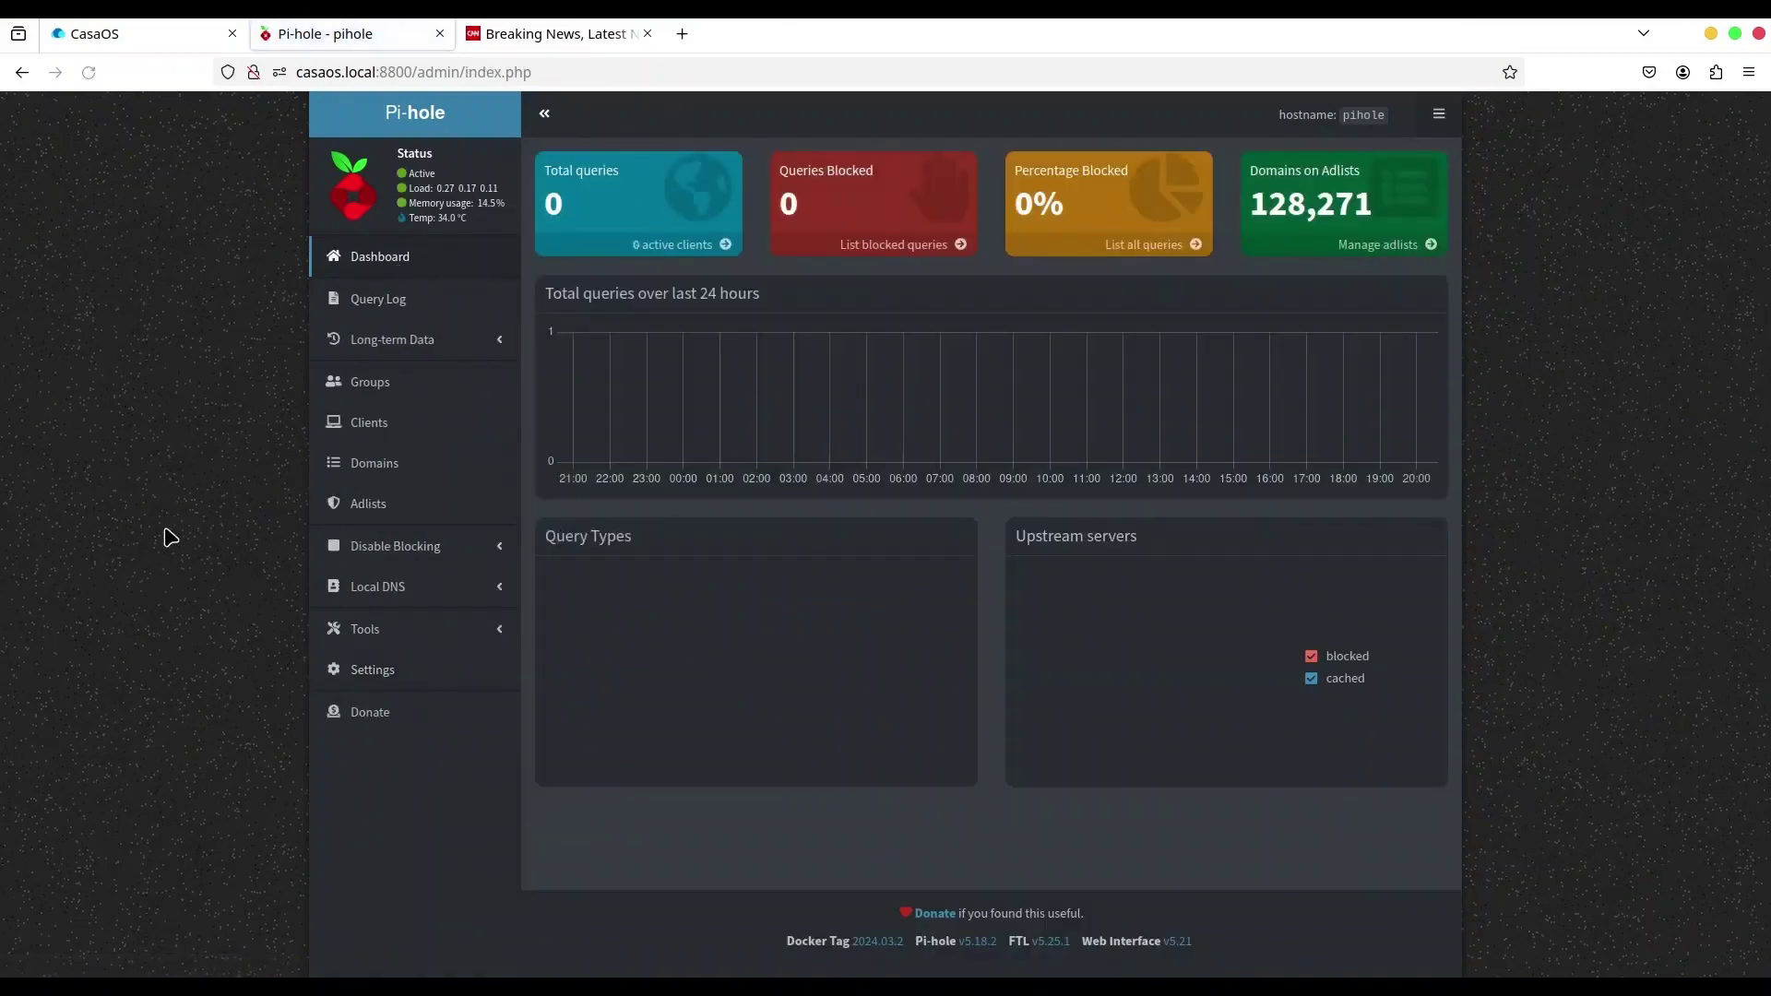
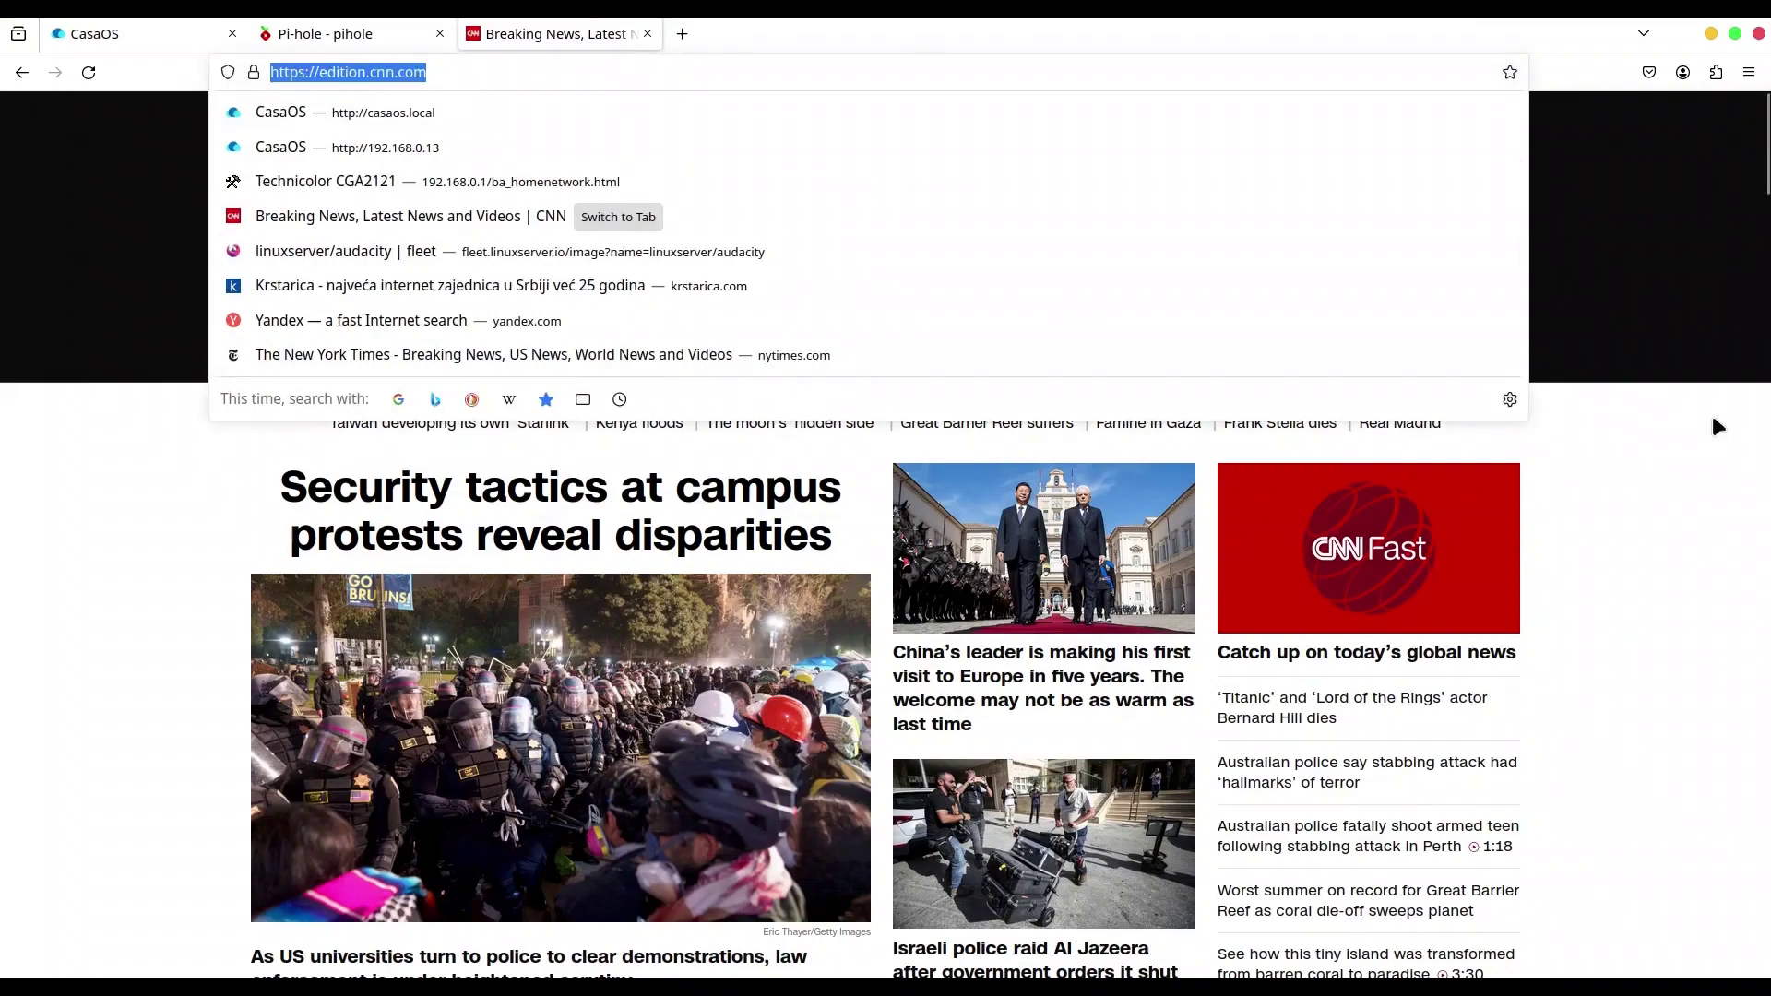
- Test name resolution by loading yahoo.com and yandex.com one after the other in the CNN browser tab
type("ya")
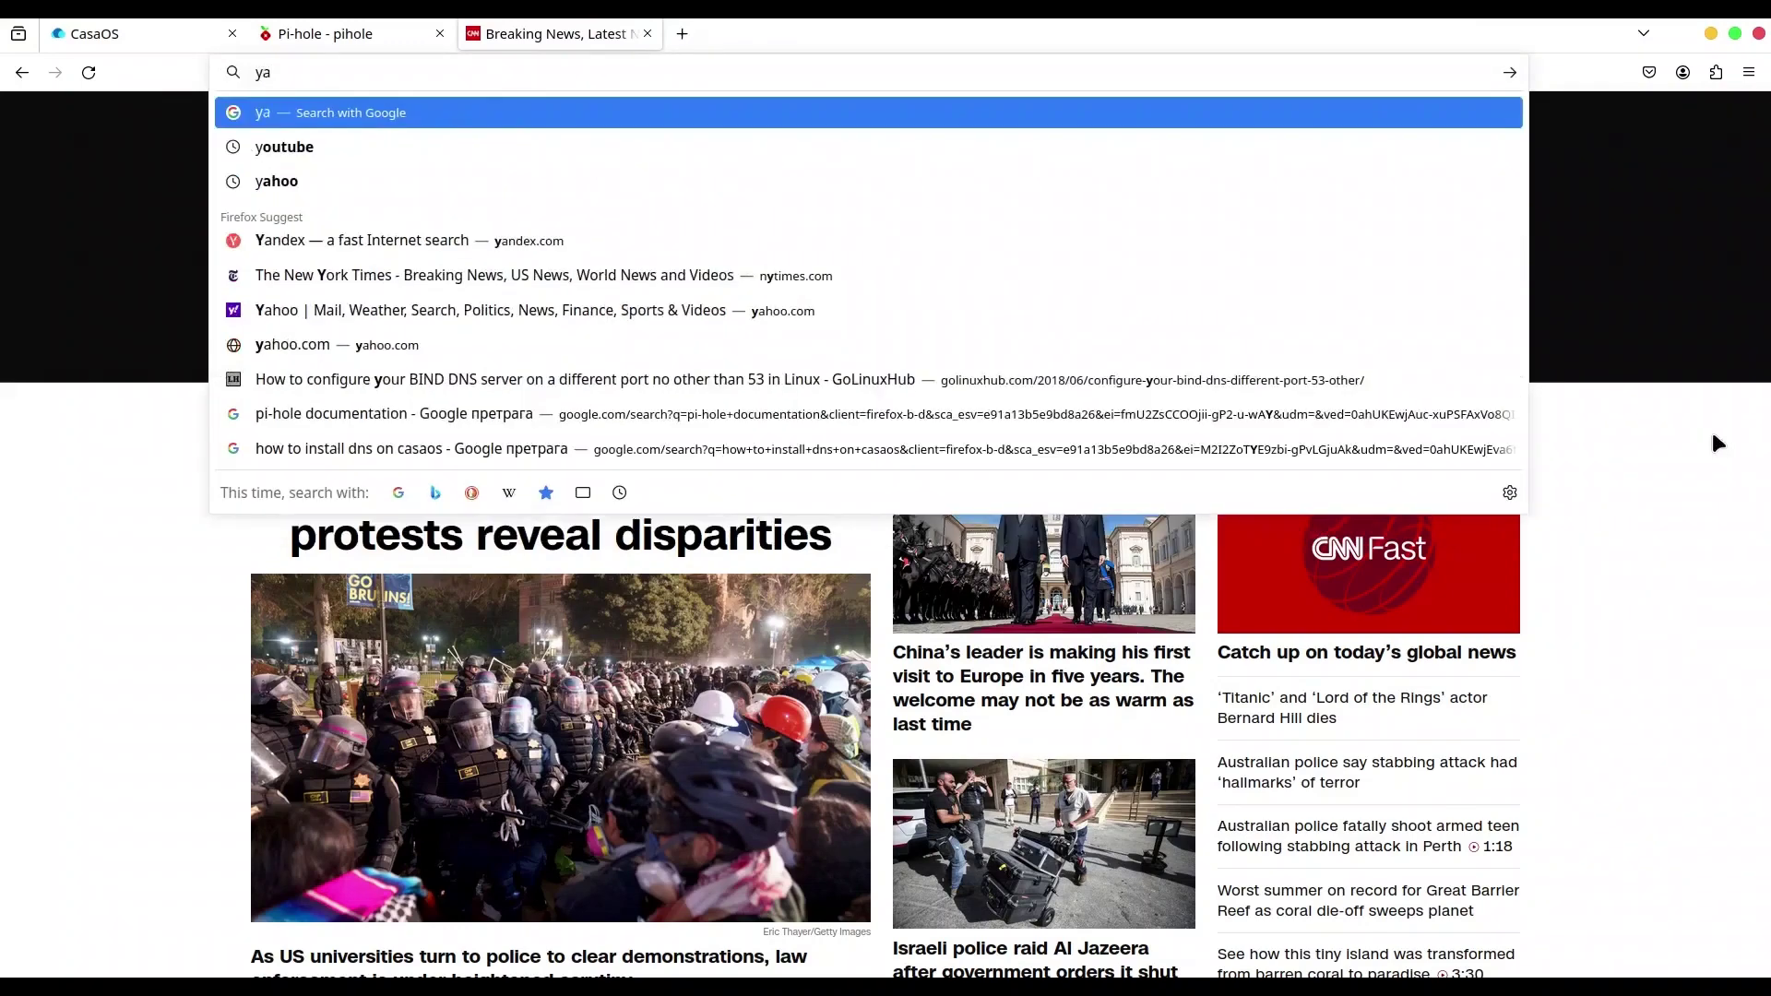
type("ho")
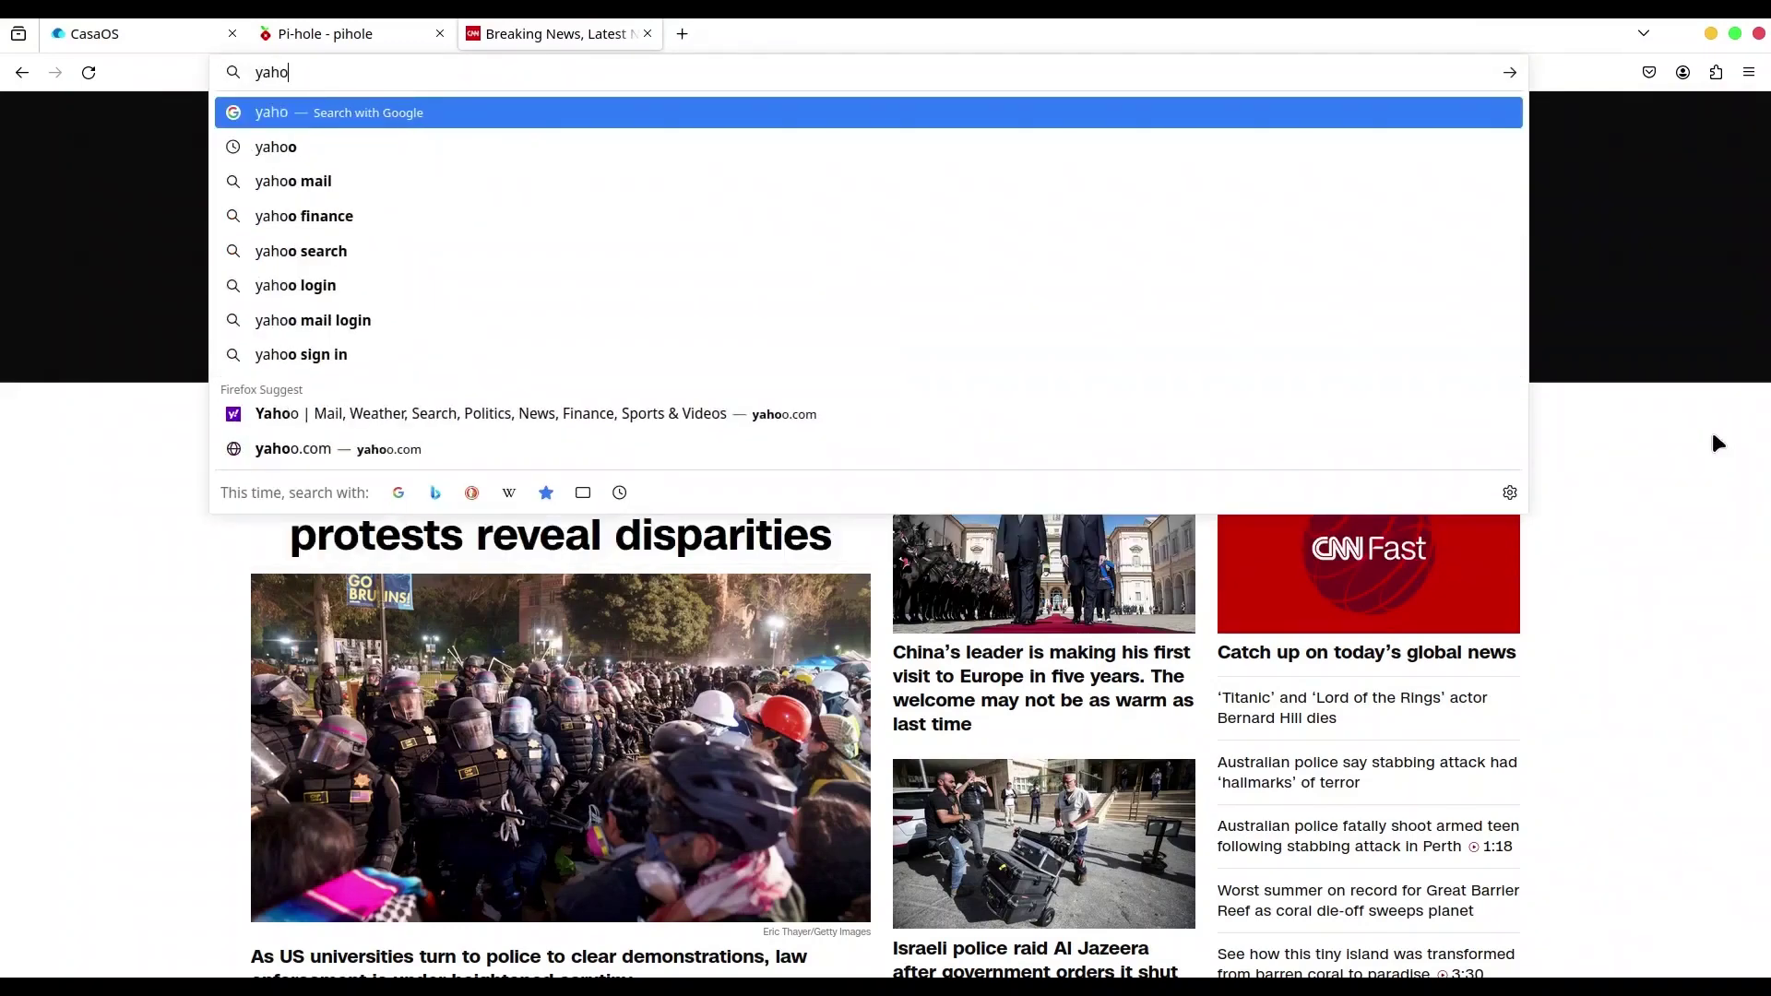
type("o.com")
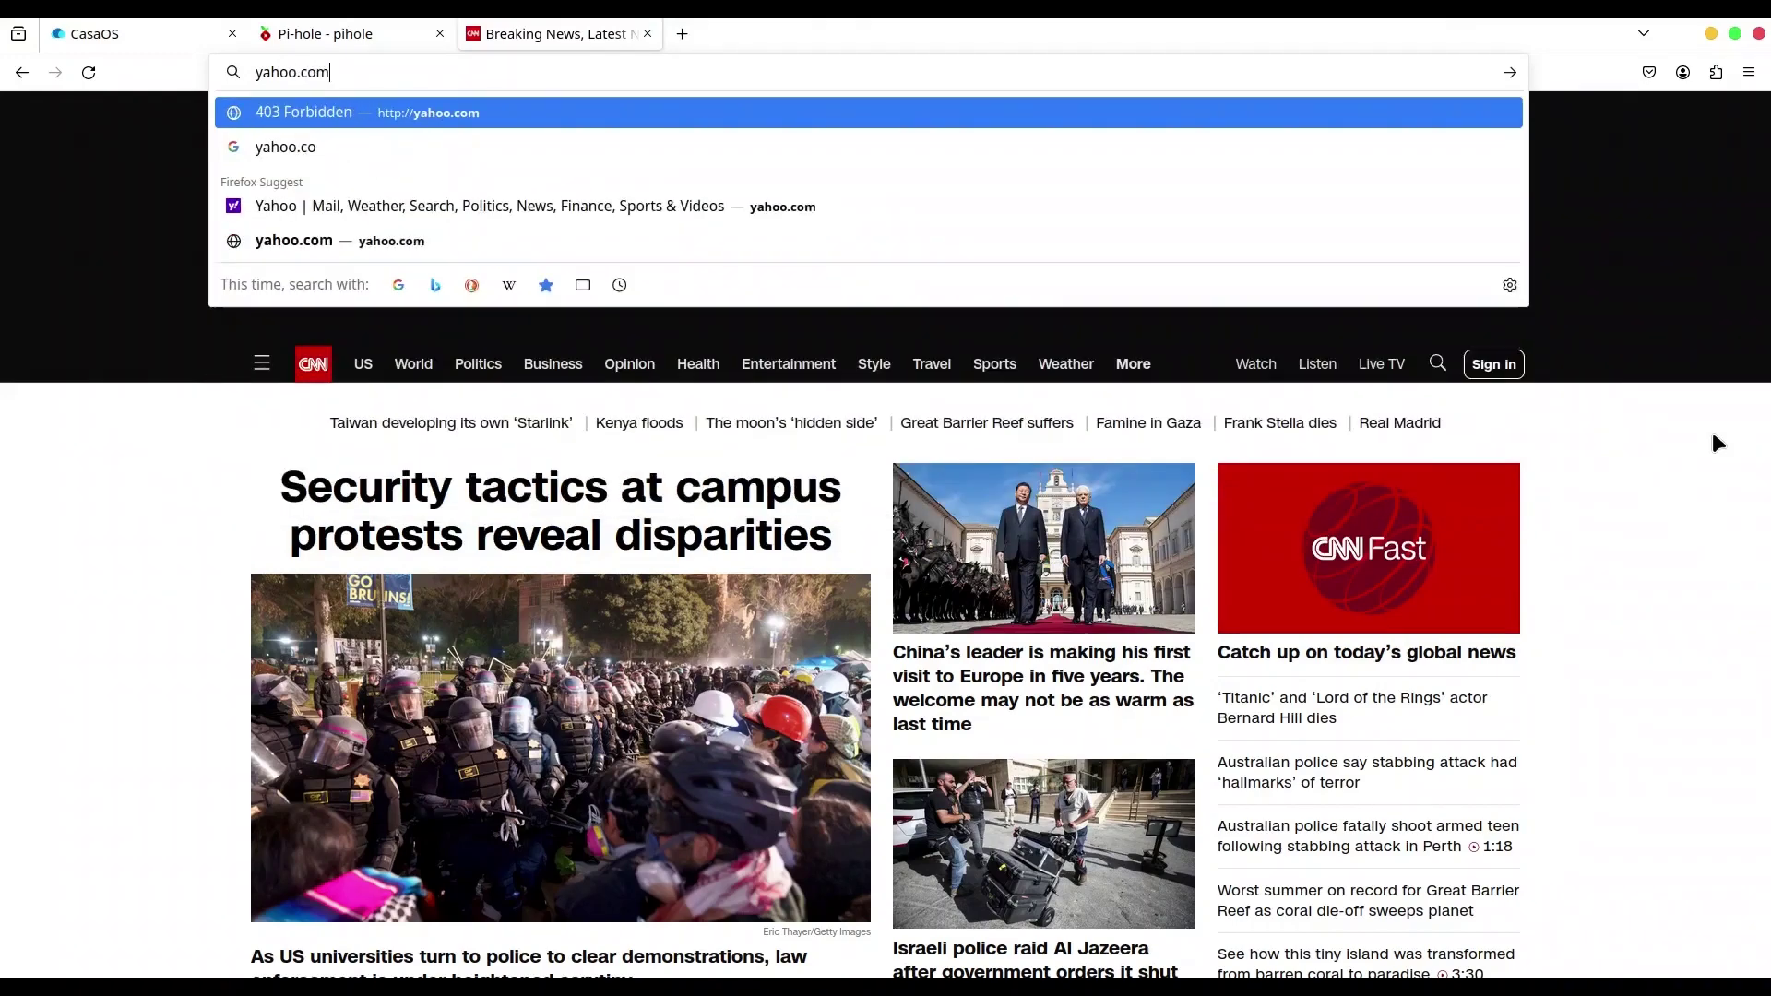
key("Return")
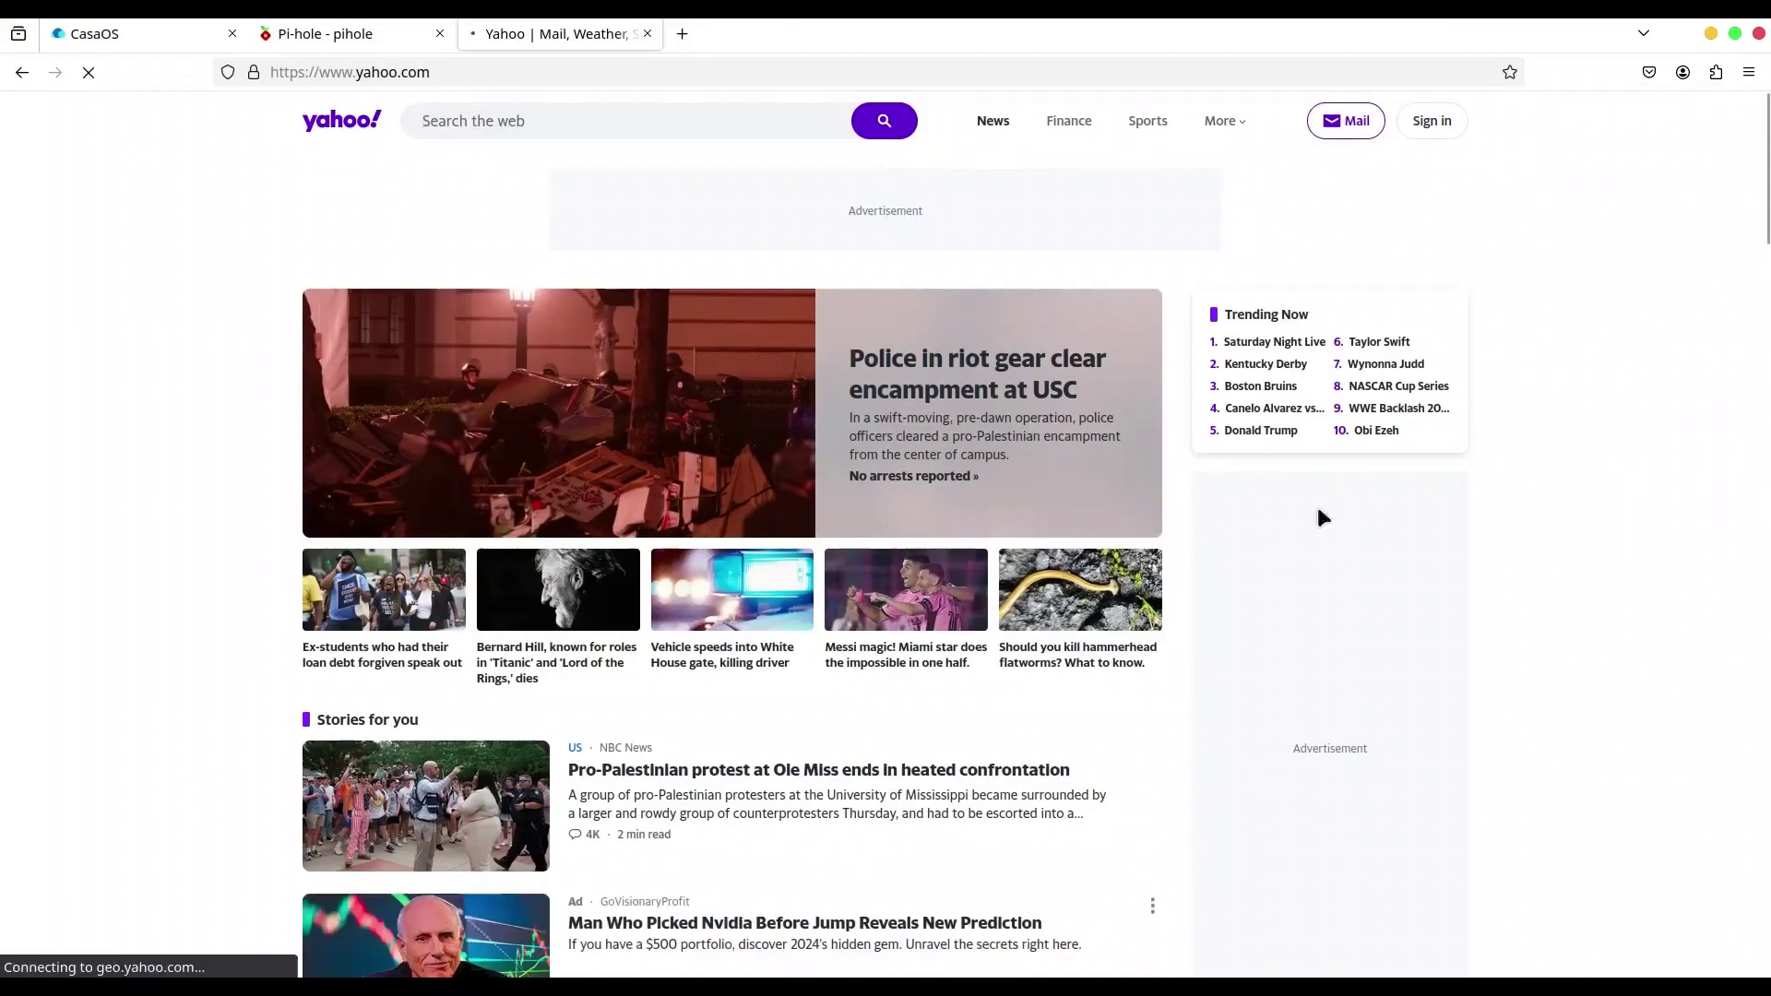
left_click(449, 73)
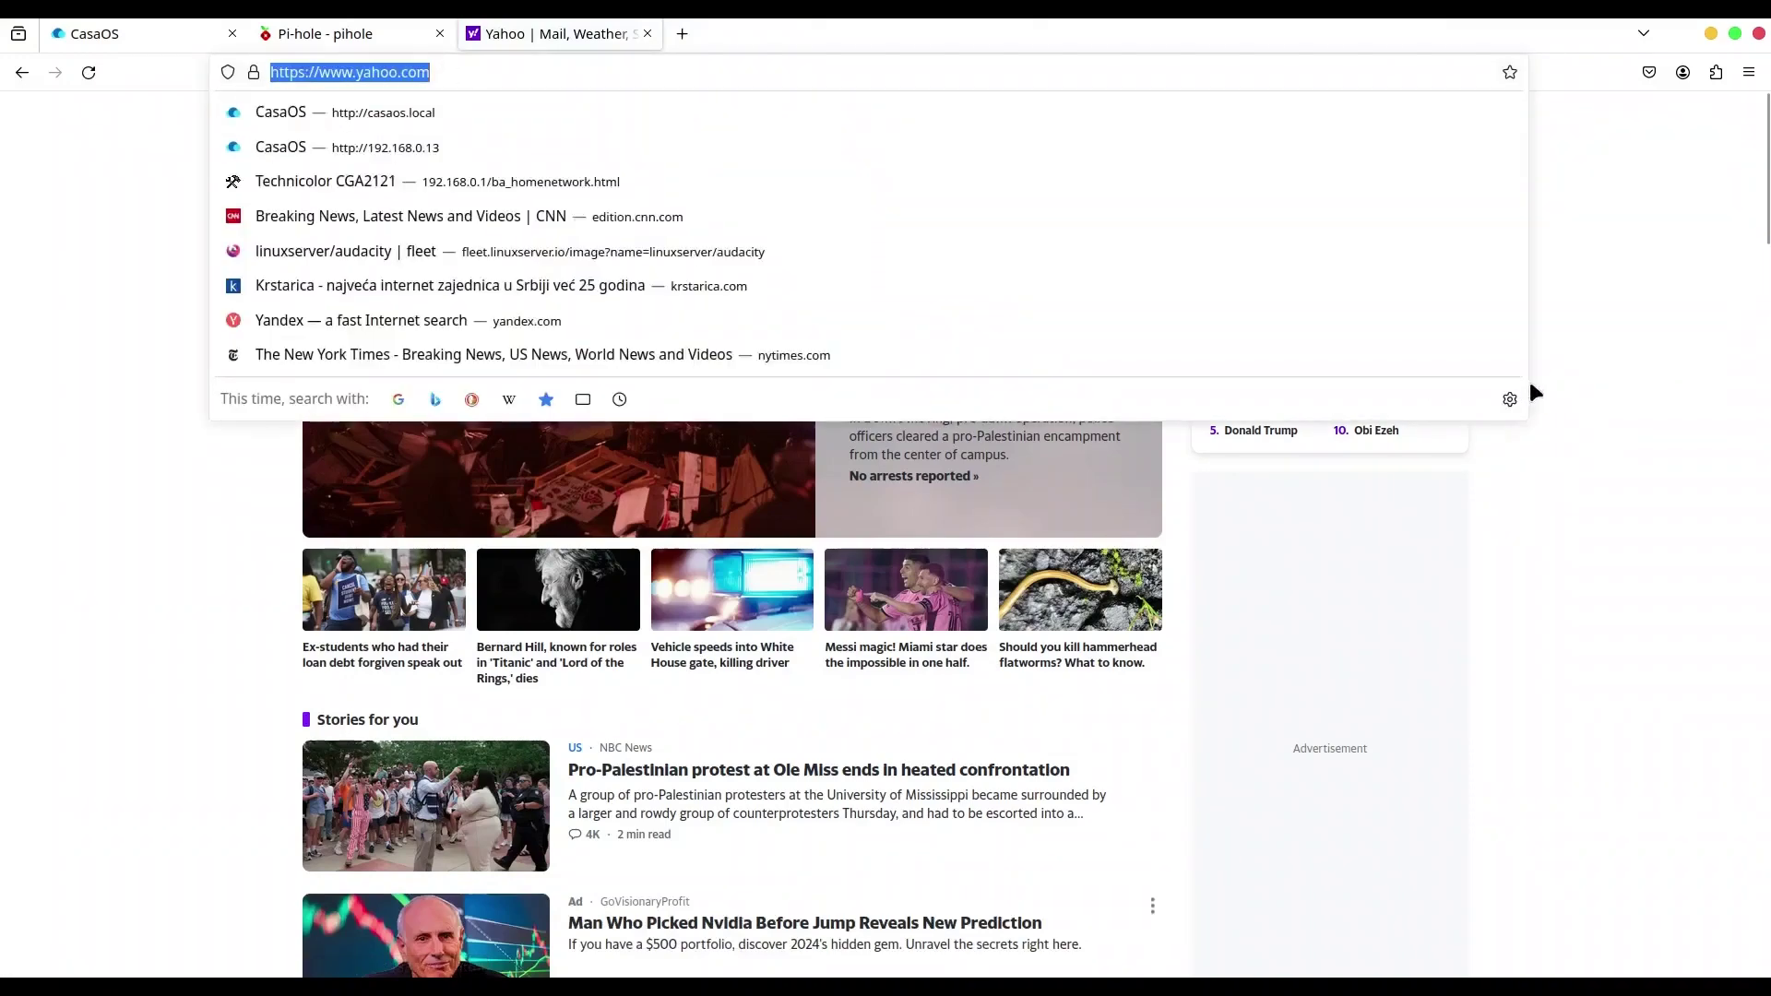
type("yandex.com")
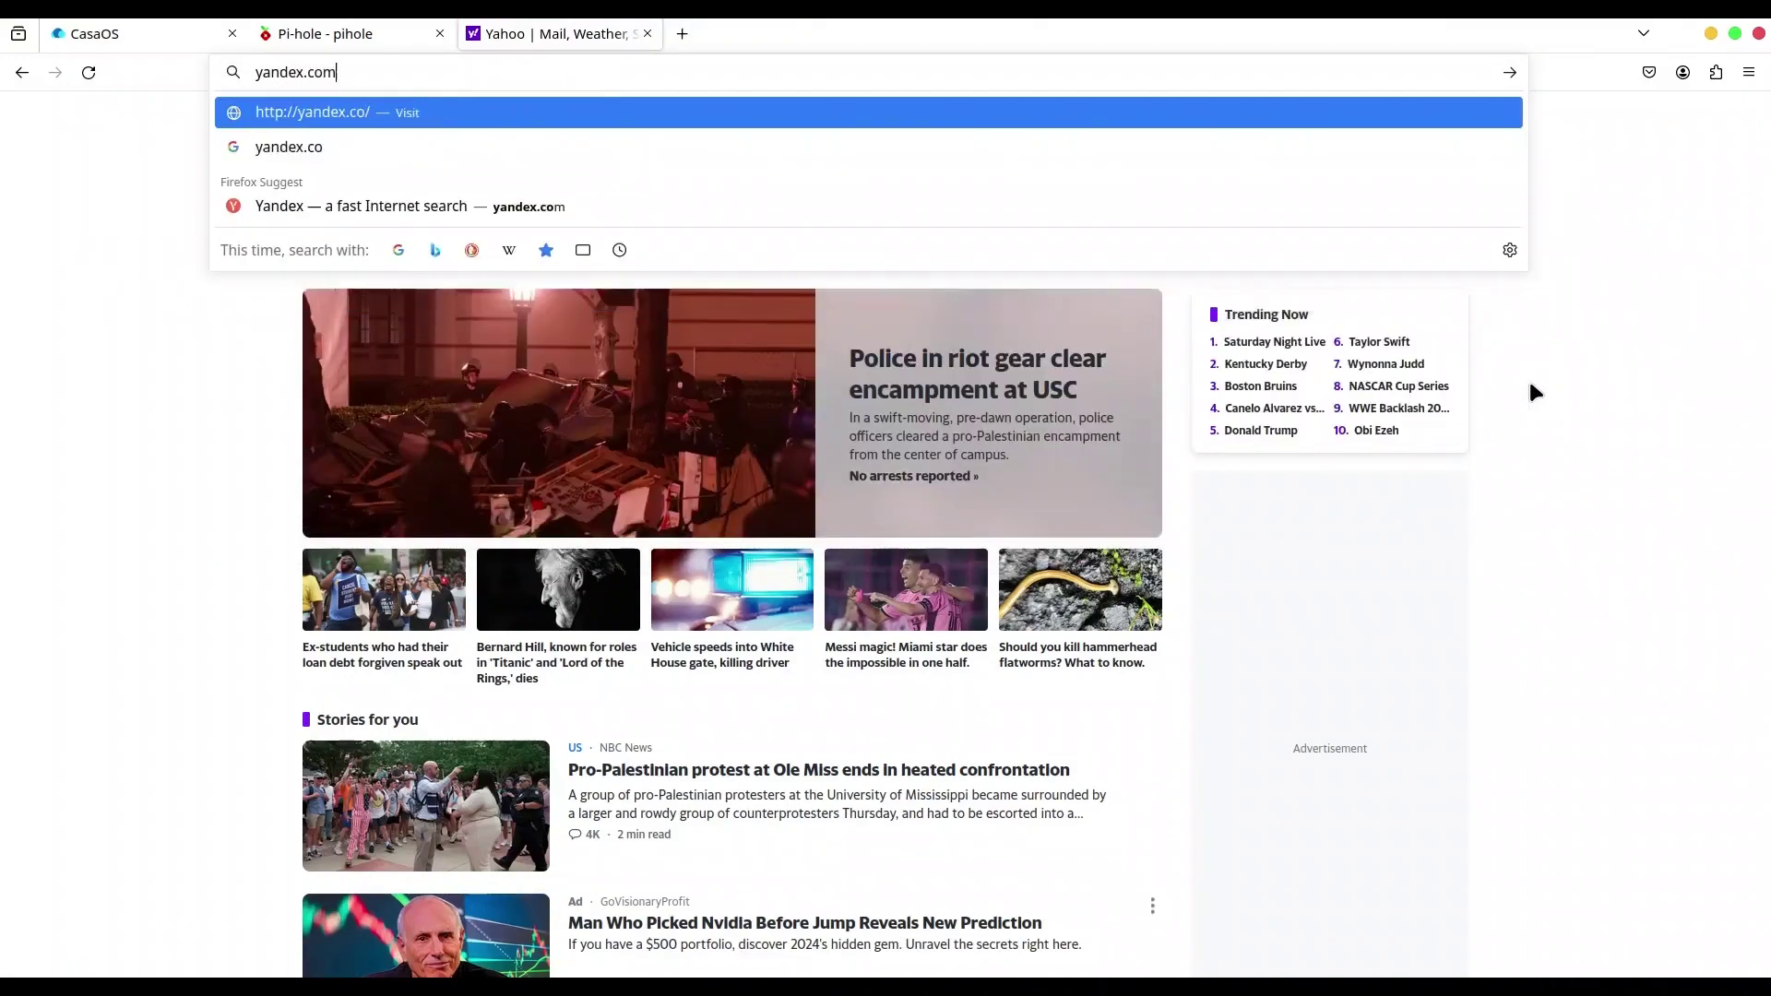
key("Return")
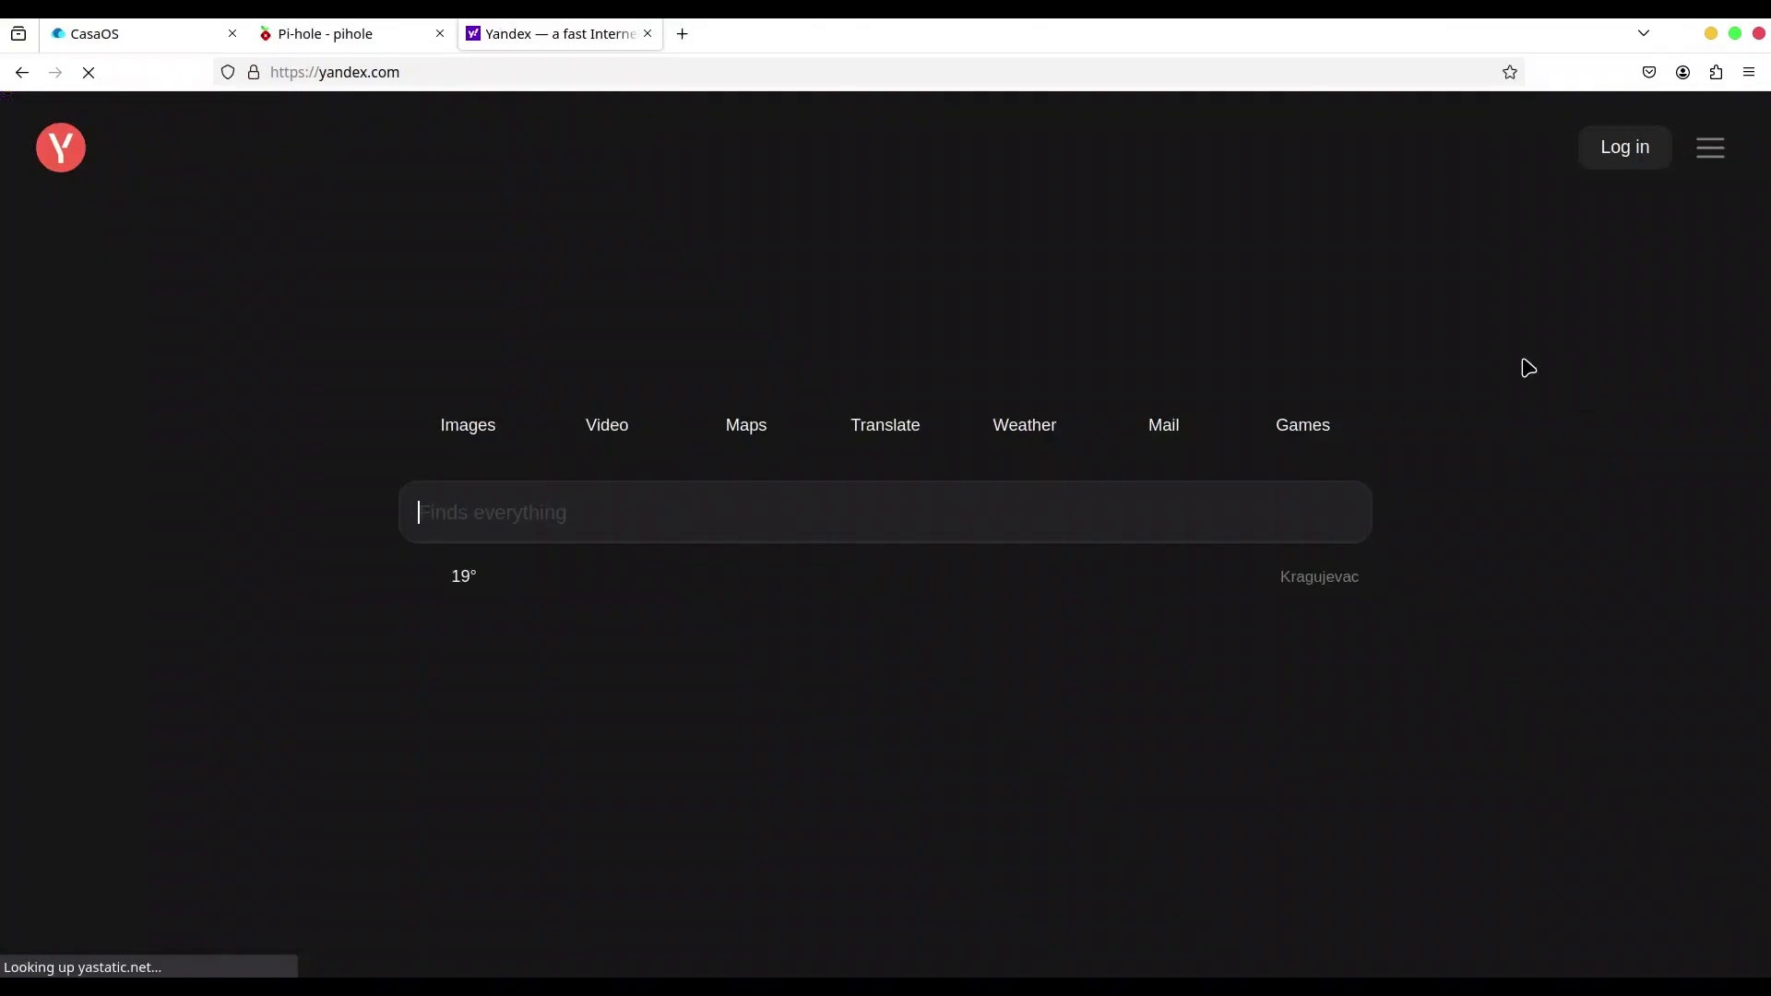
- Load yahoo.com again in the Yandex tab to test a repeated lookup
left_click(417, 73)
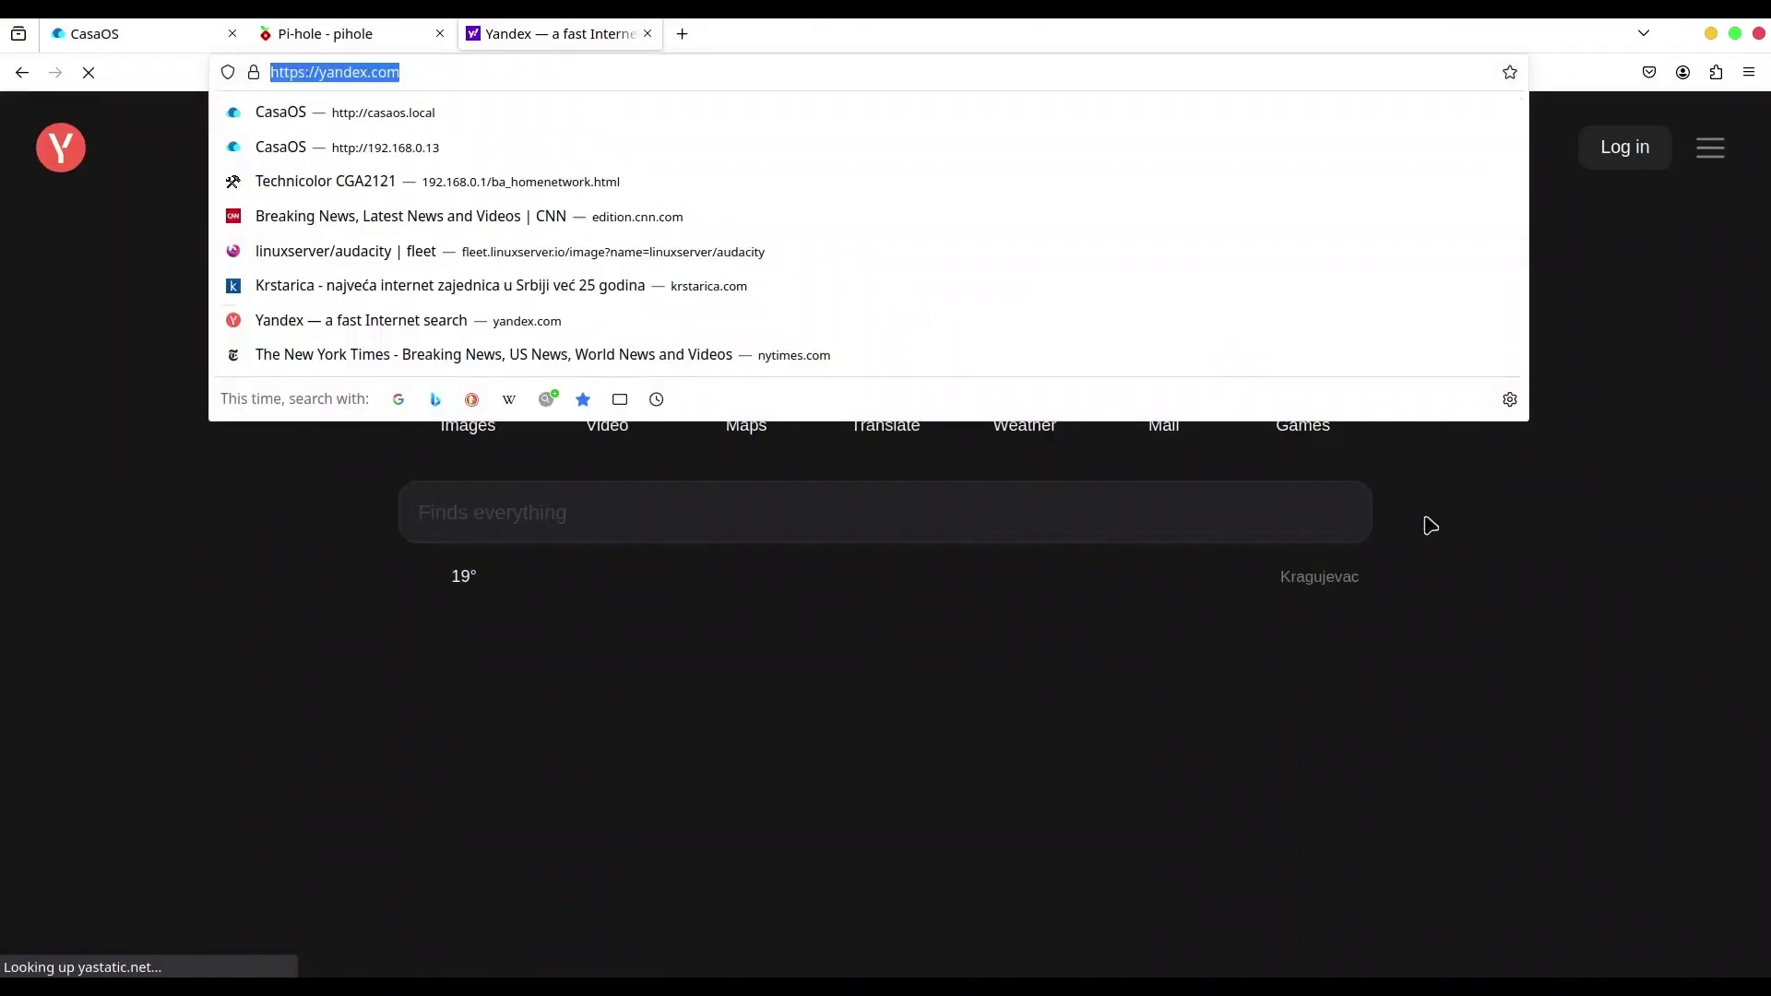
type("yah")
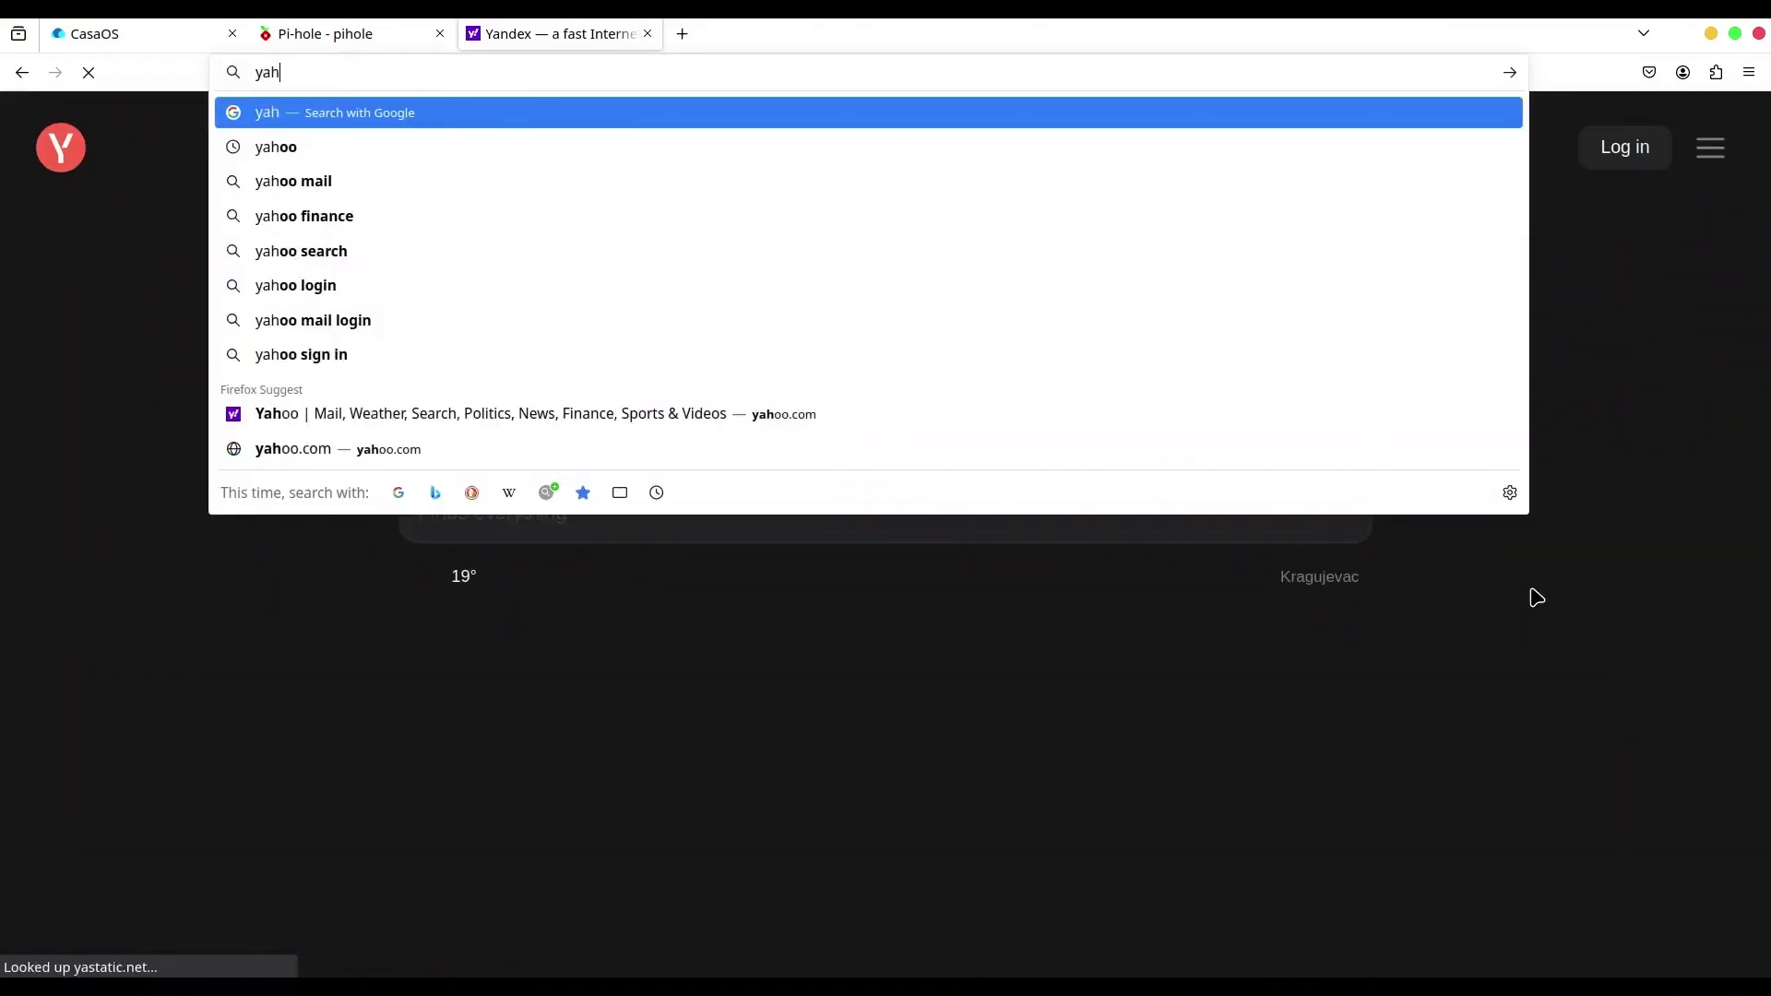
type("oo.com")
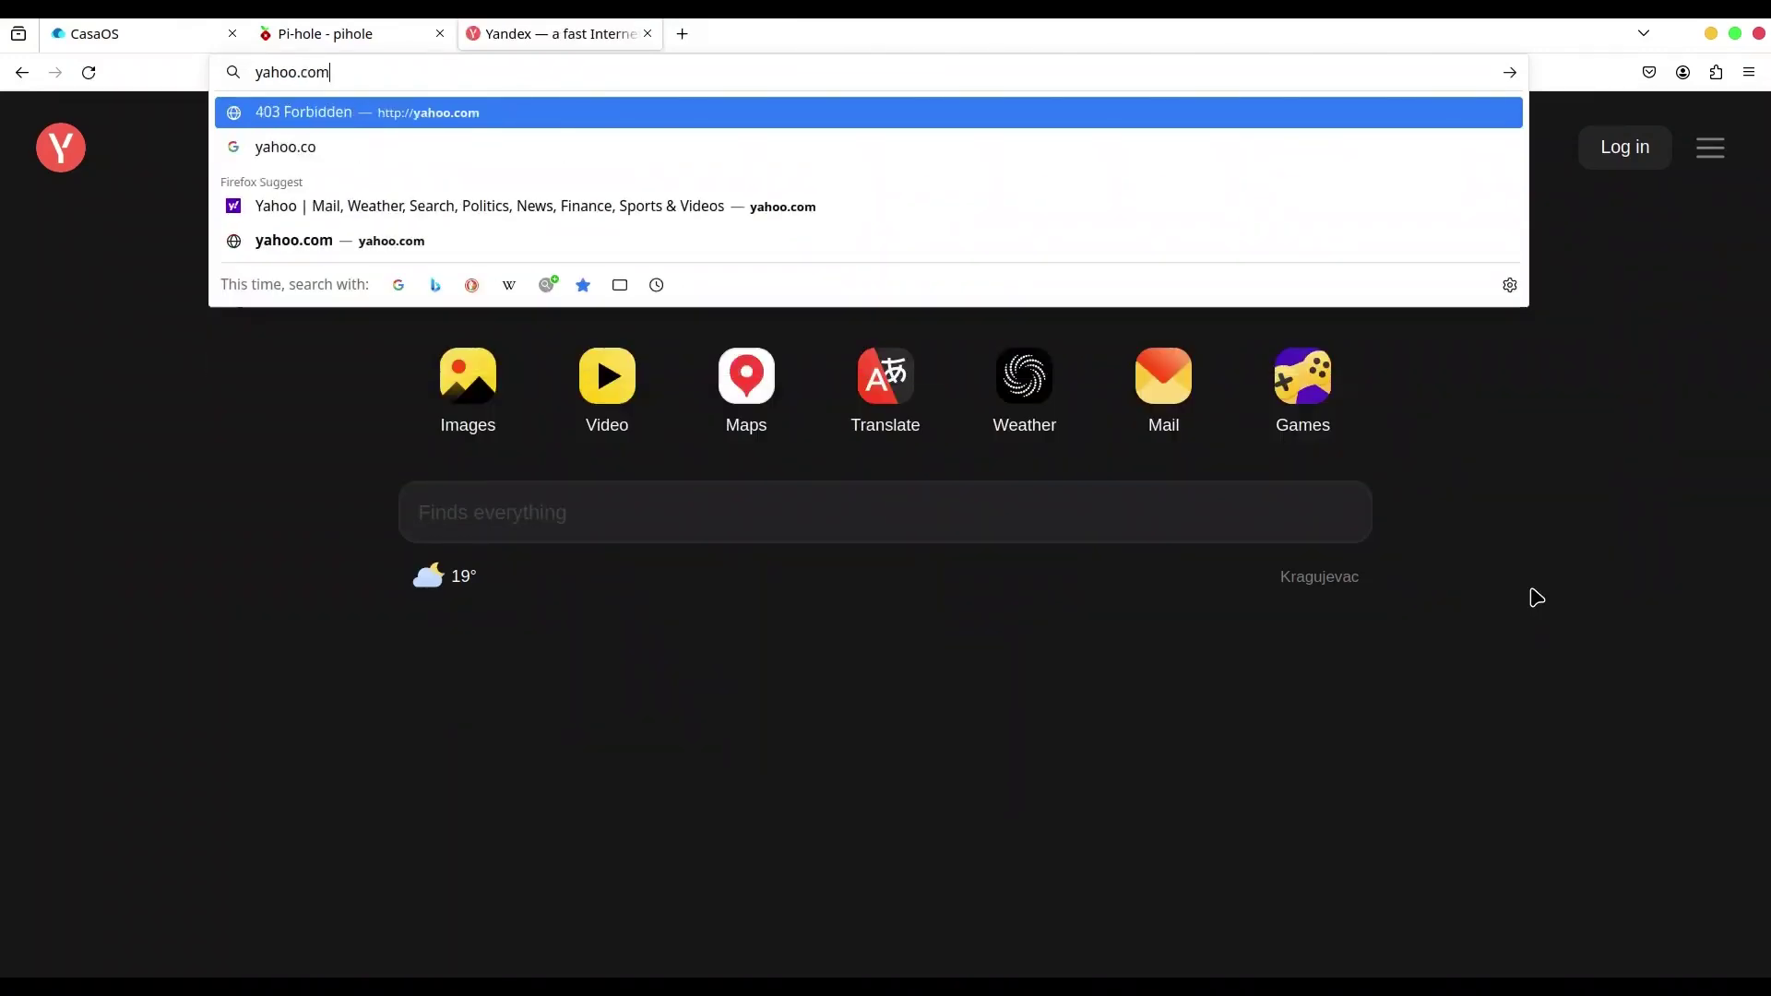
key("Return")
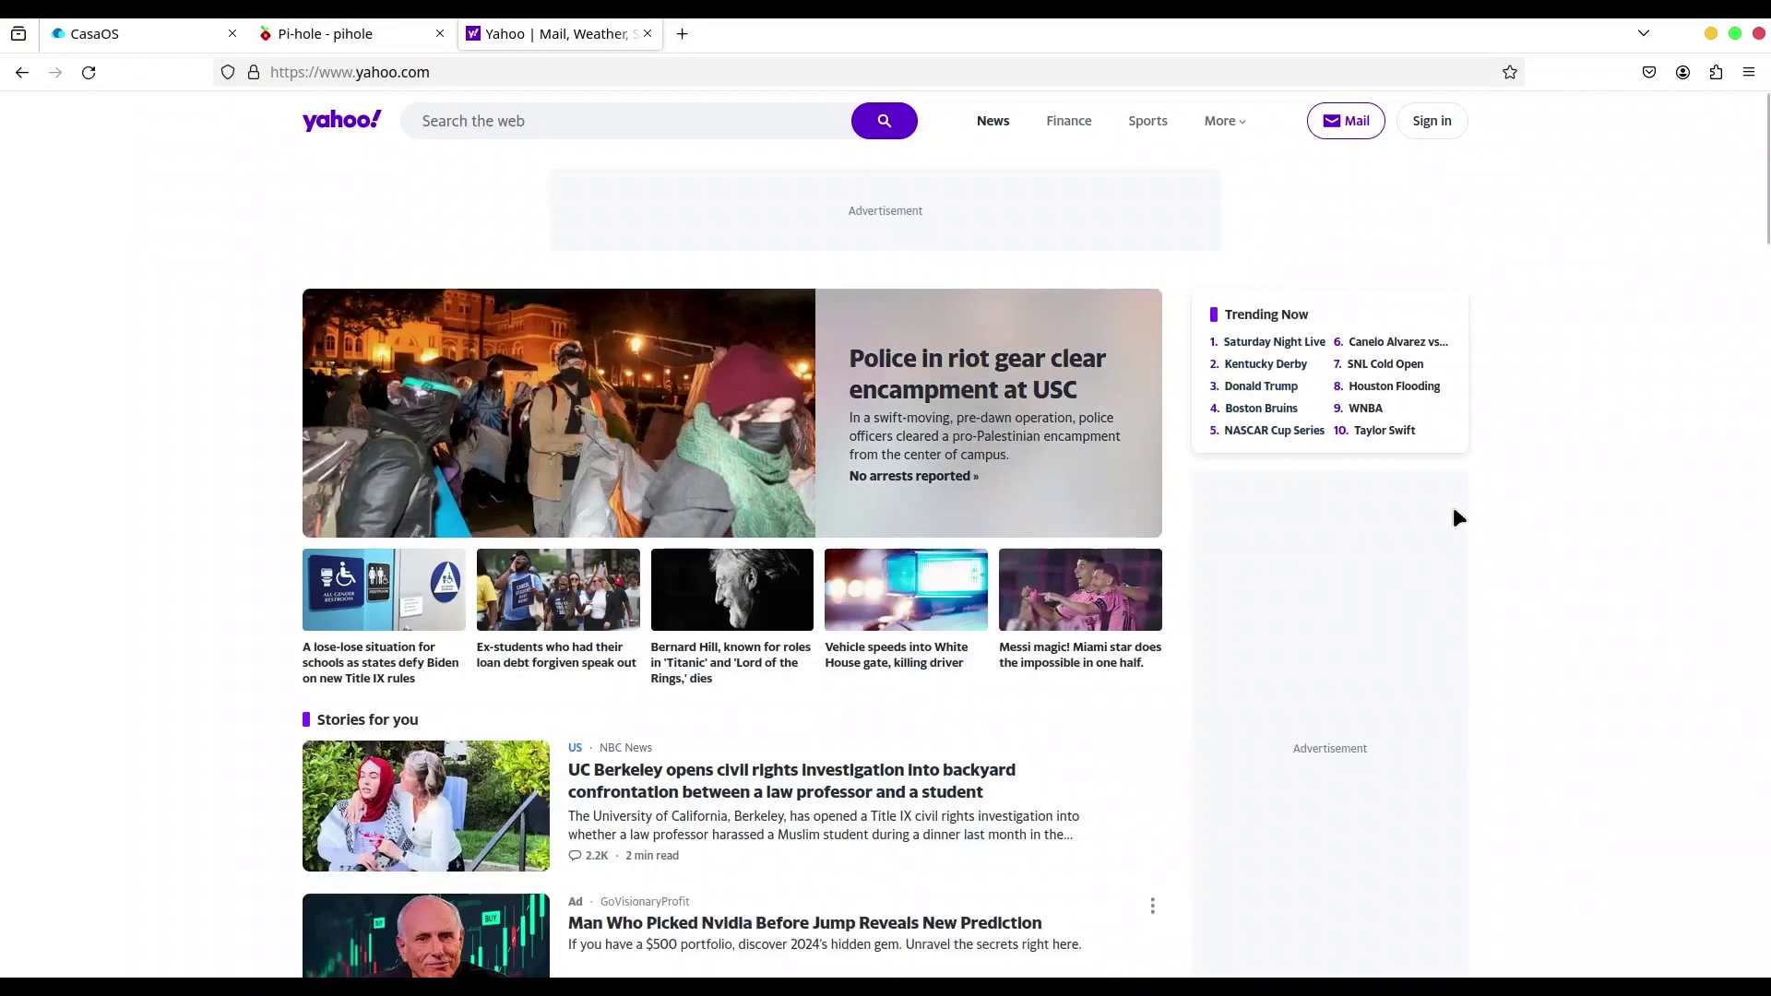
- Examine the first three pages of Pi-hole's query log for upstream server 192.168.0.26#10000, returning to page 1
left_click(357, 31)
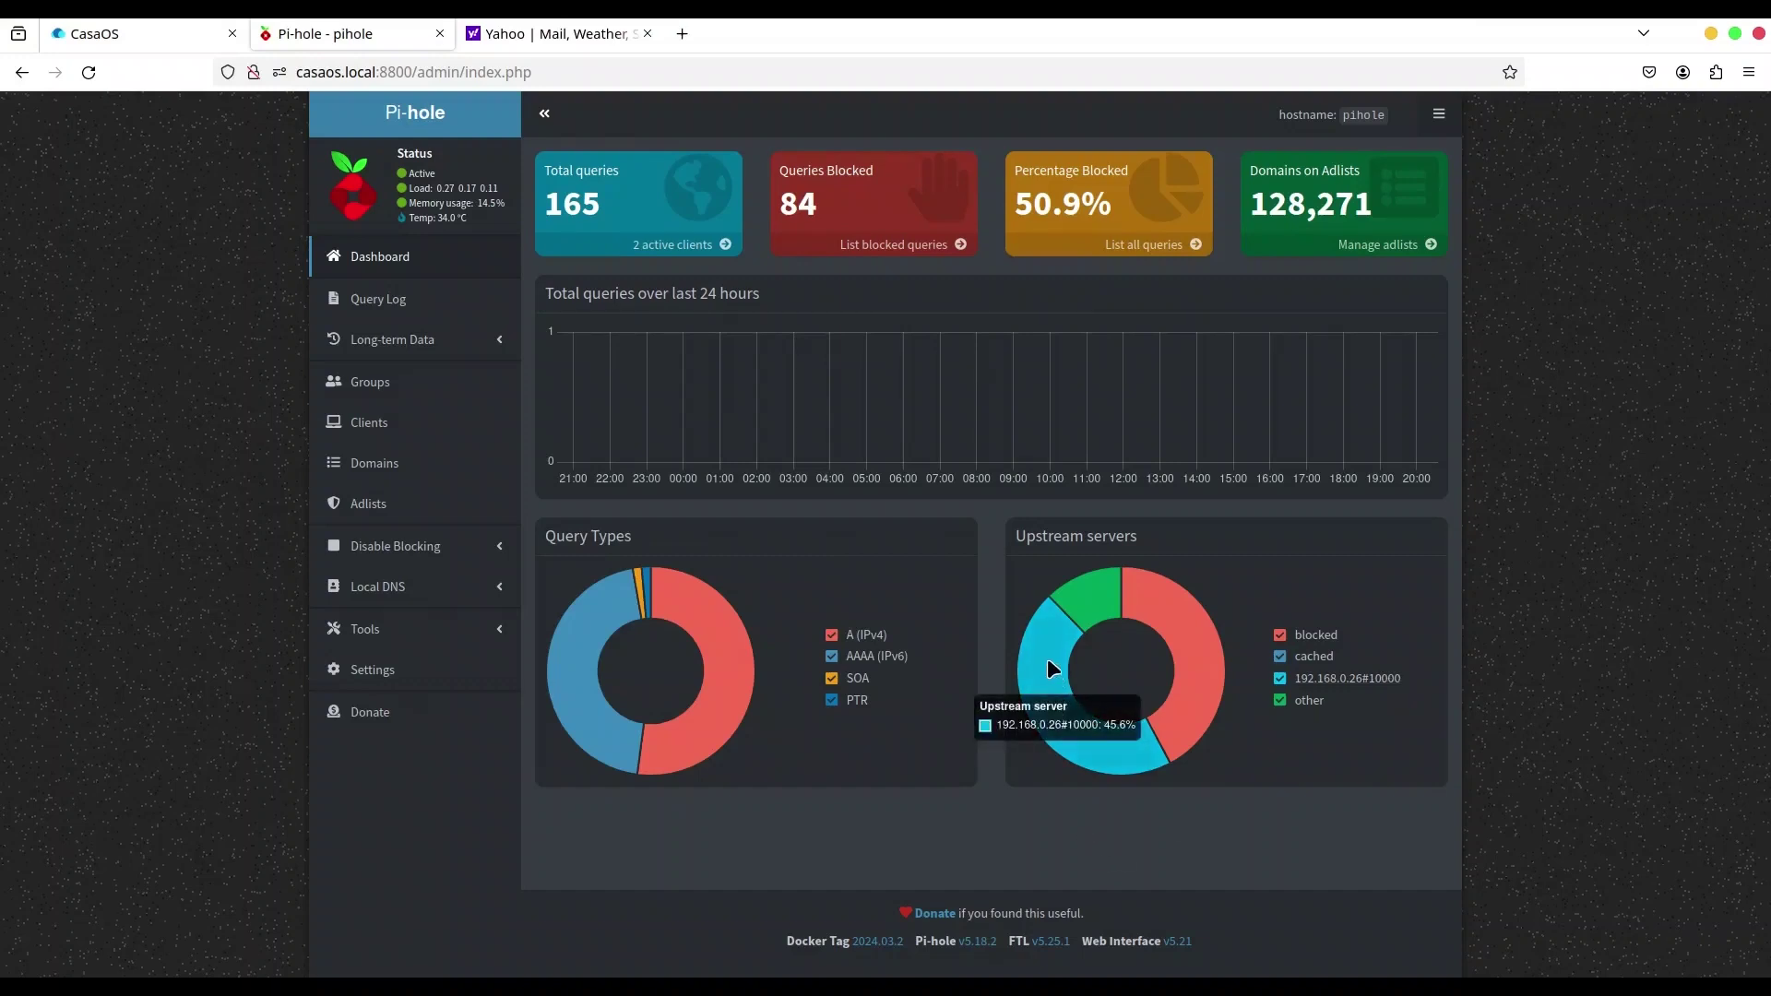
left_click(1344, 684)
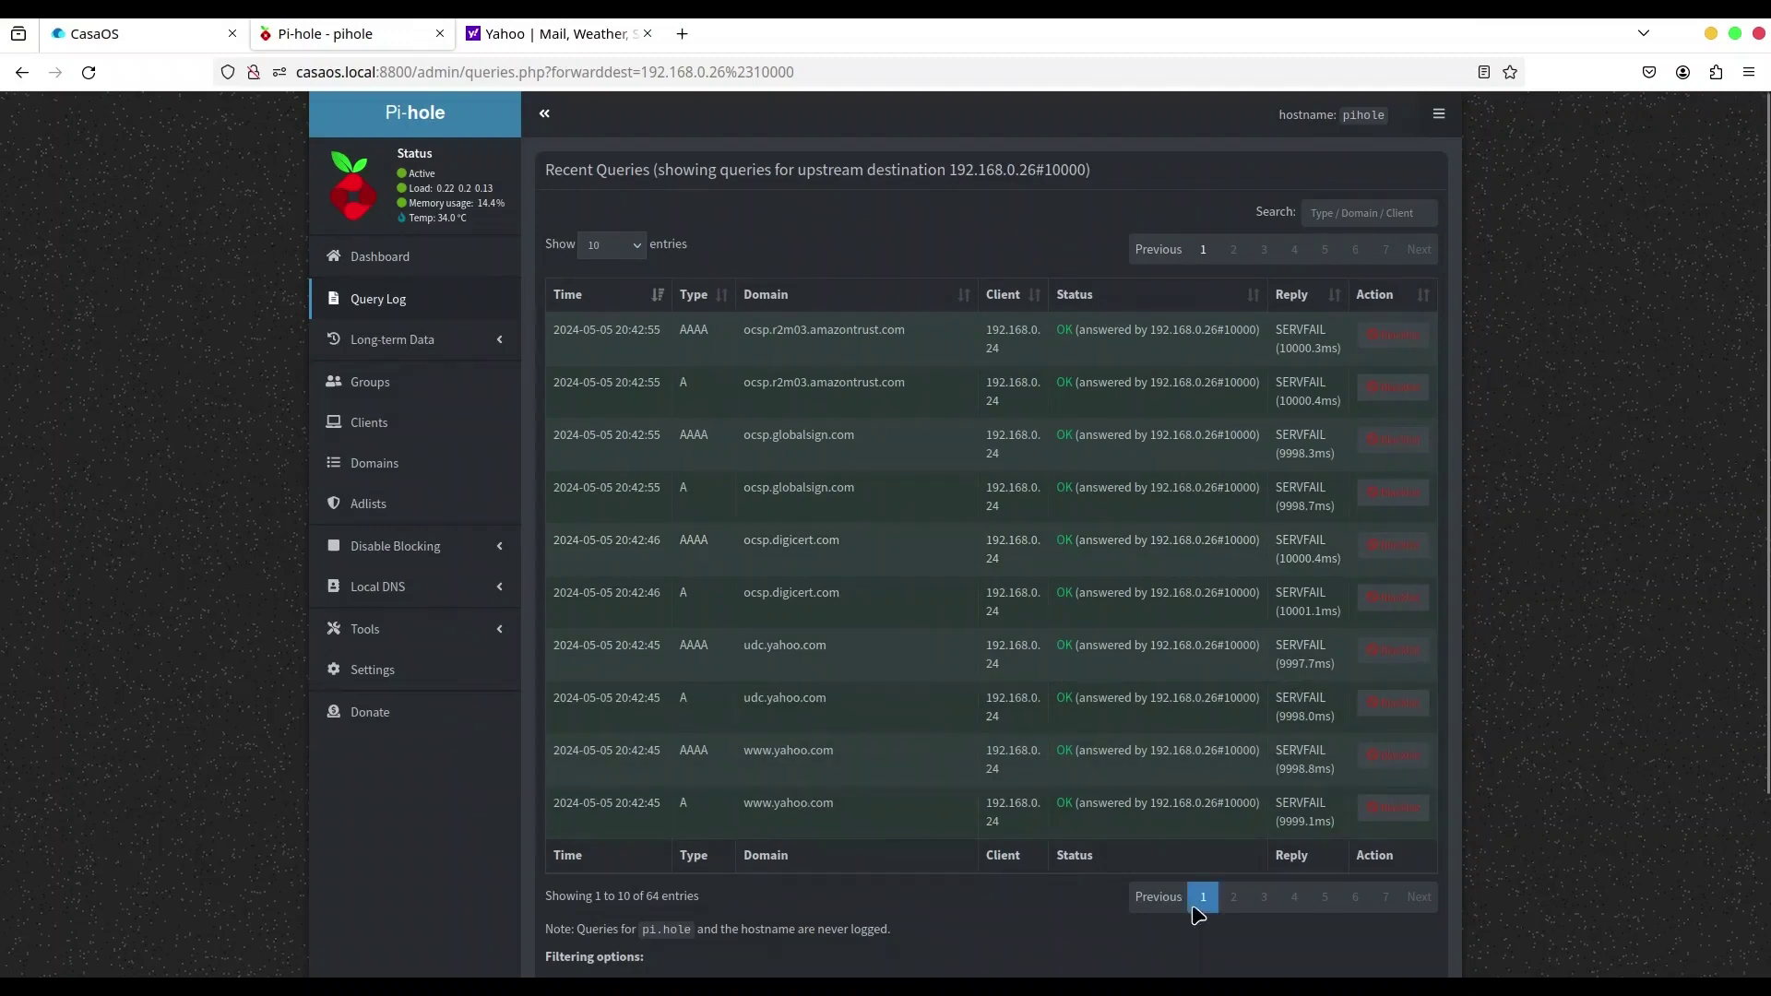
left_click(1234, 902)
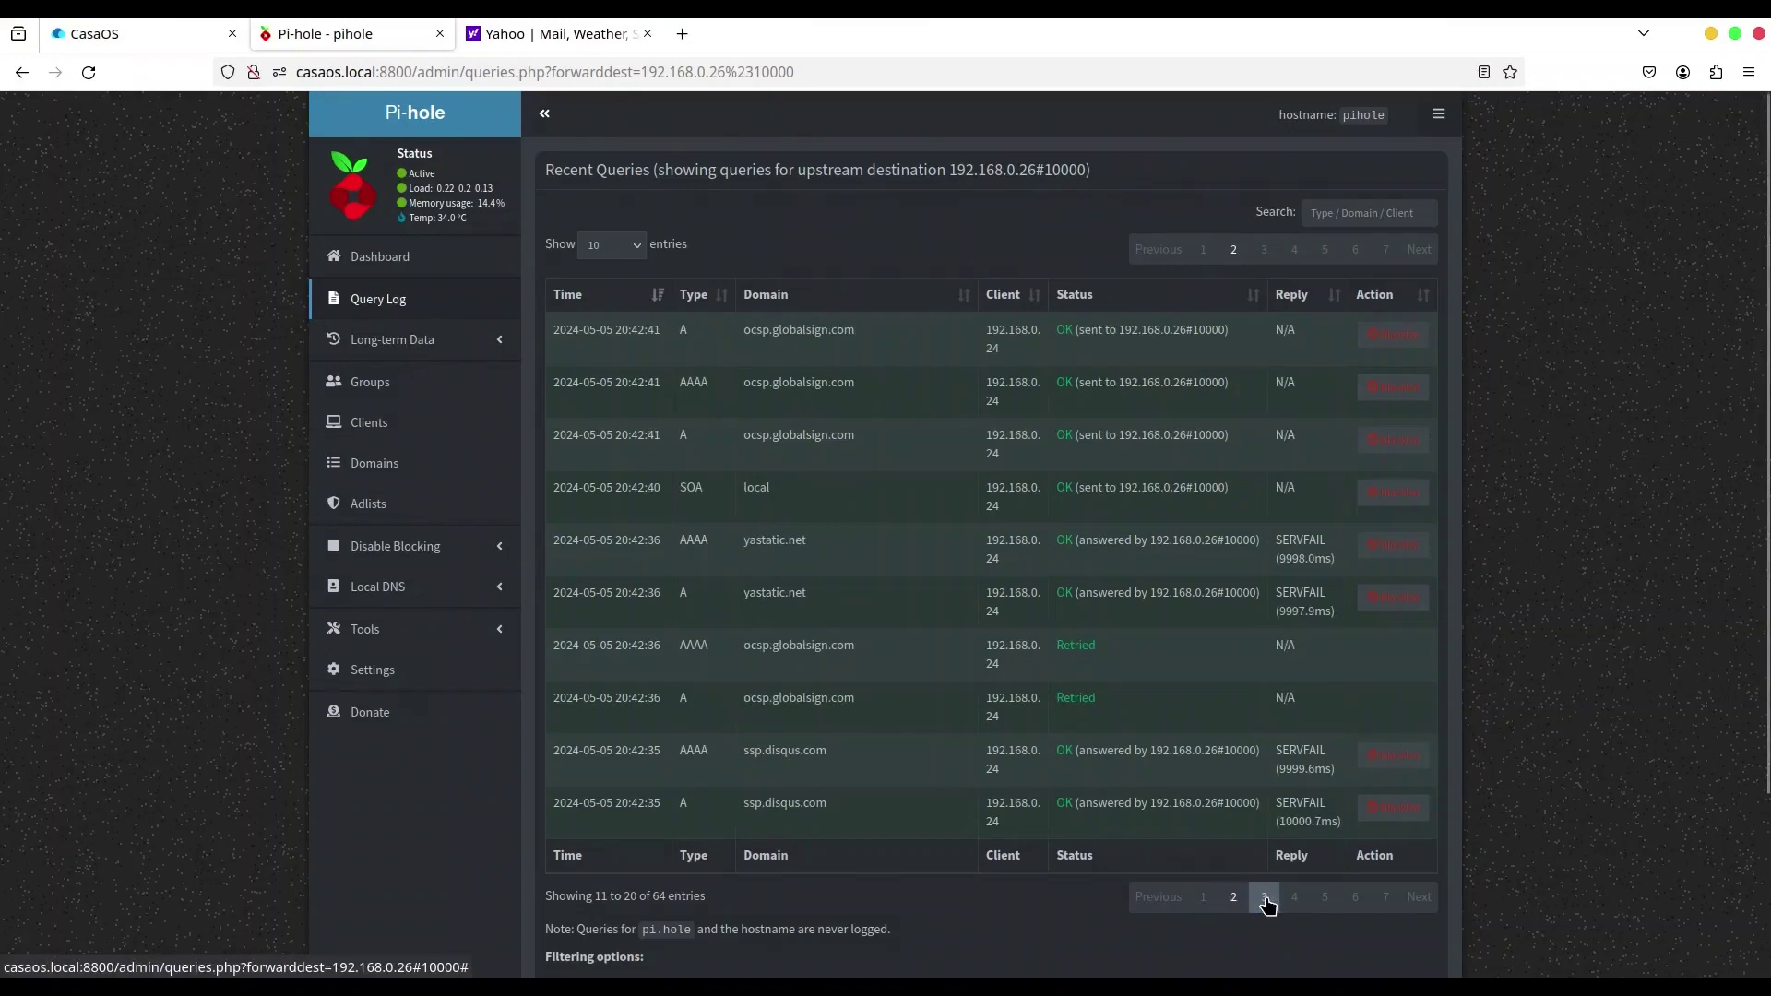
left_click(1263, 898)
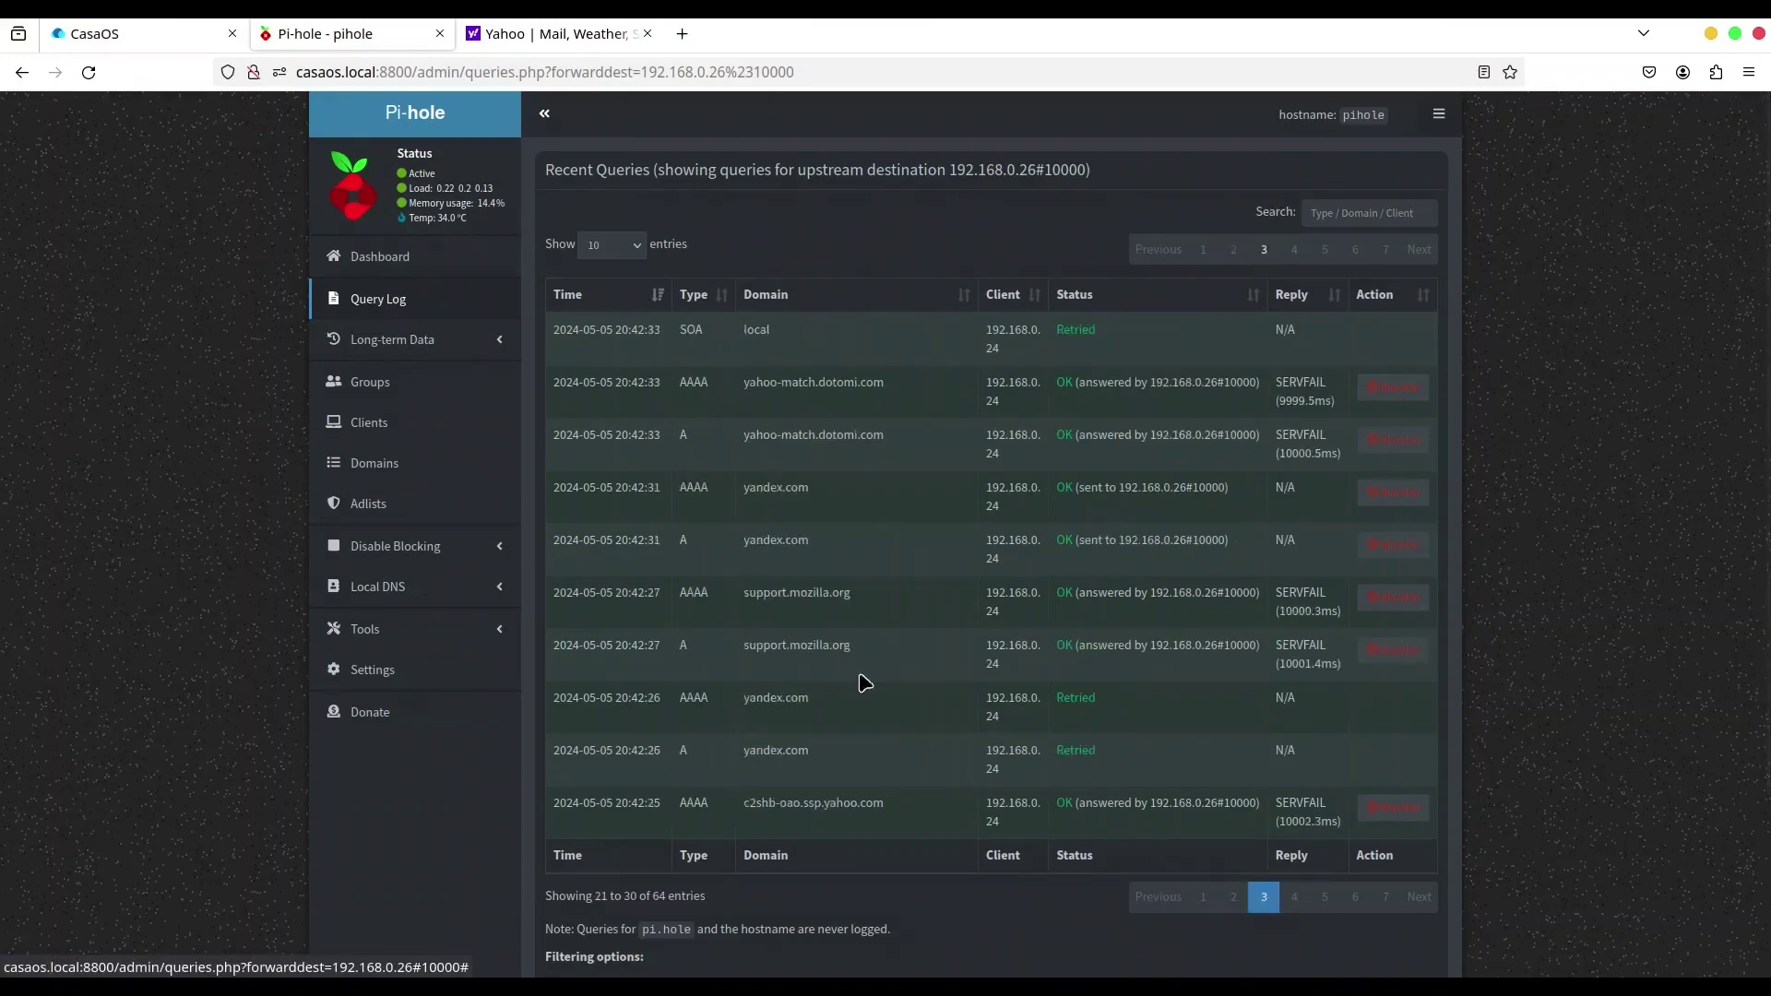
left_click(1201, 899)
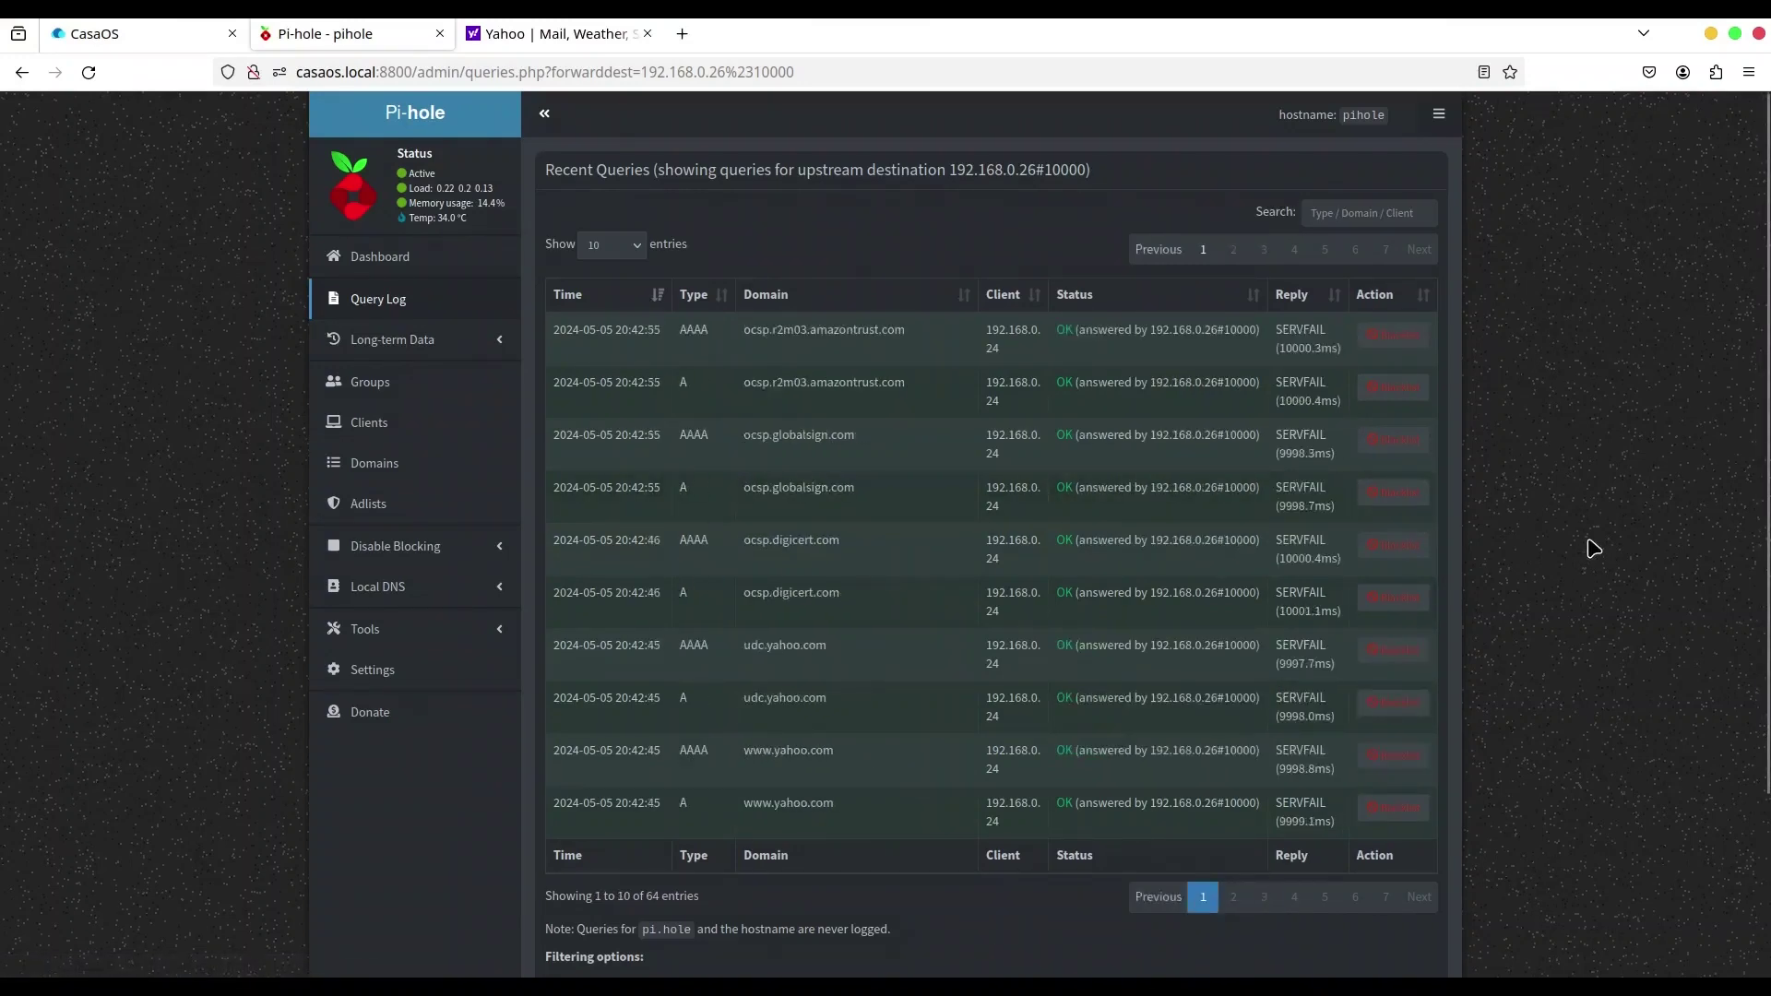